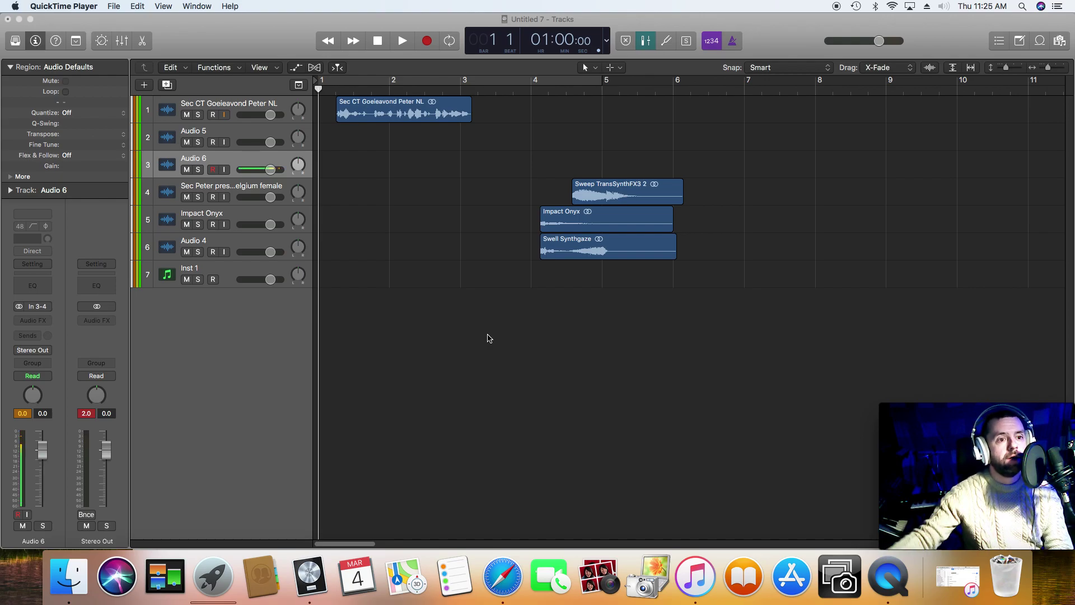
# Play the jingle, stop and return to the start, then enlarge the track lanes with the vertical zoom slider.
pyautogui.click(402, 41)
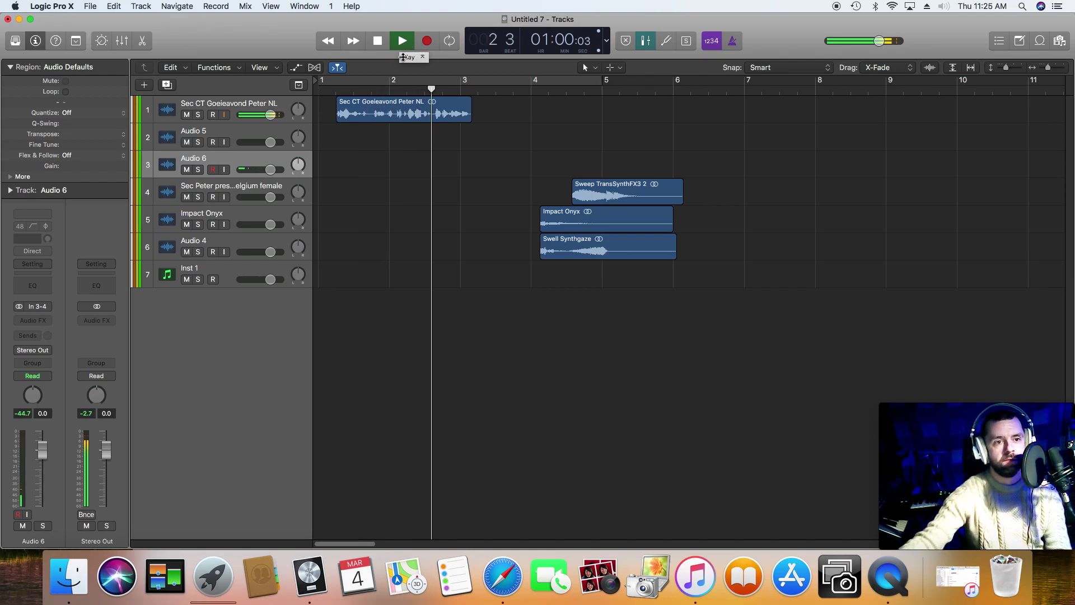
pyautogui.press('space')
pyautogui.press('Return')
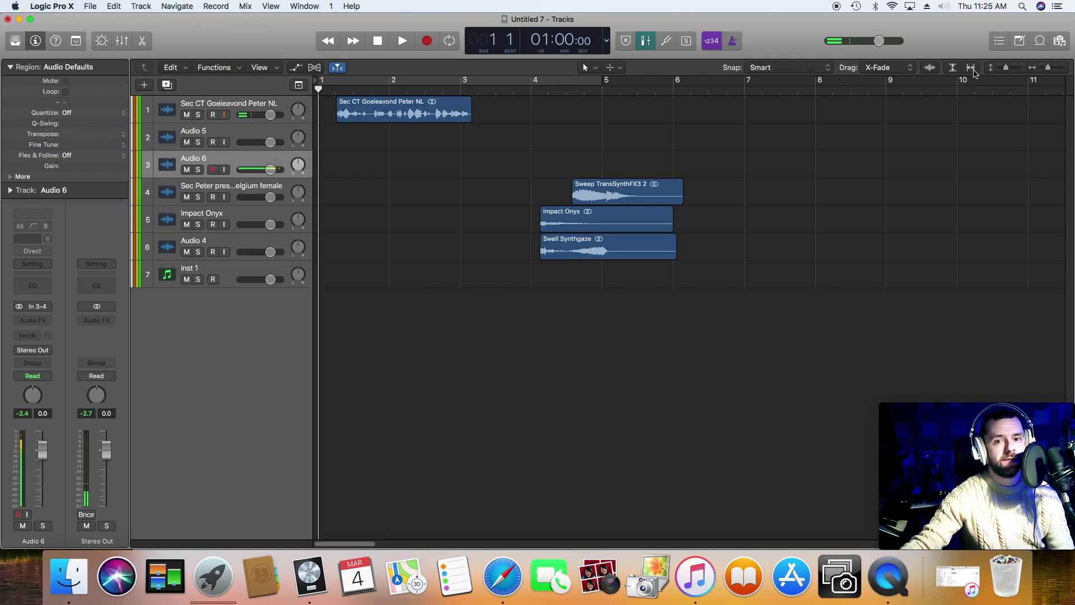
pyautogui.moveTo(1003, 68); pyautogui.dragTo(1051, 68)
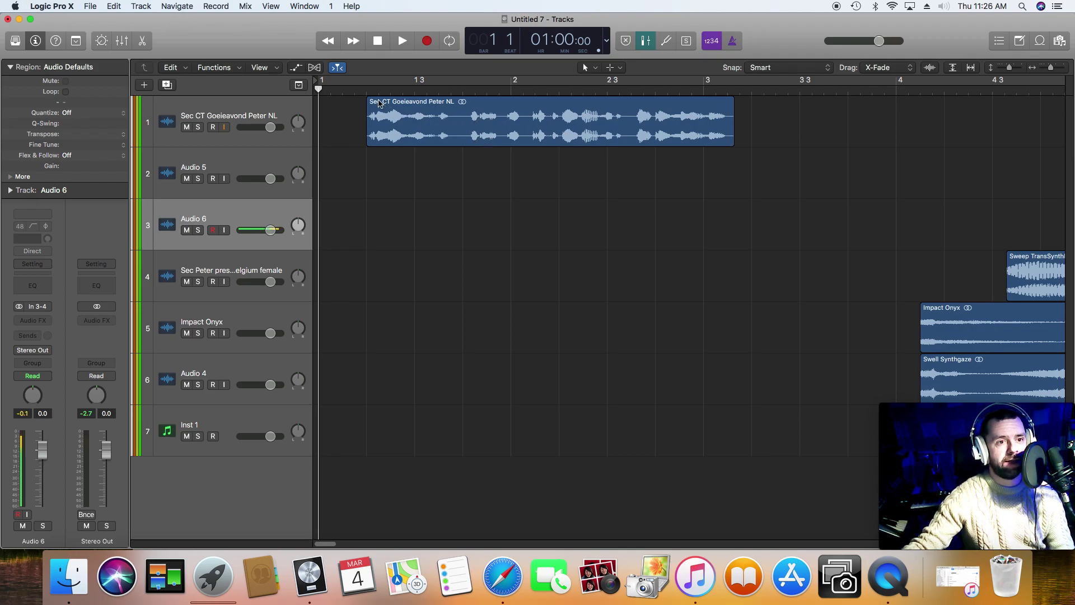
# Split the Goeleavond voice-over region at the playhead and listen to the cut.
pyautogui.press('space')
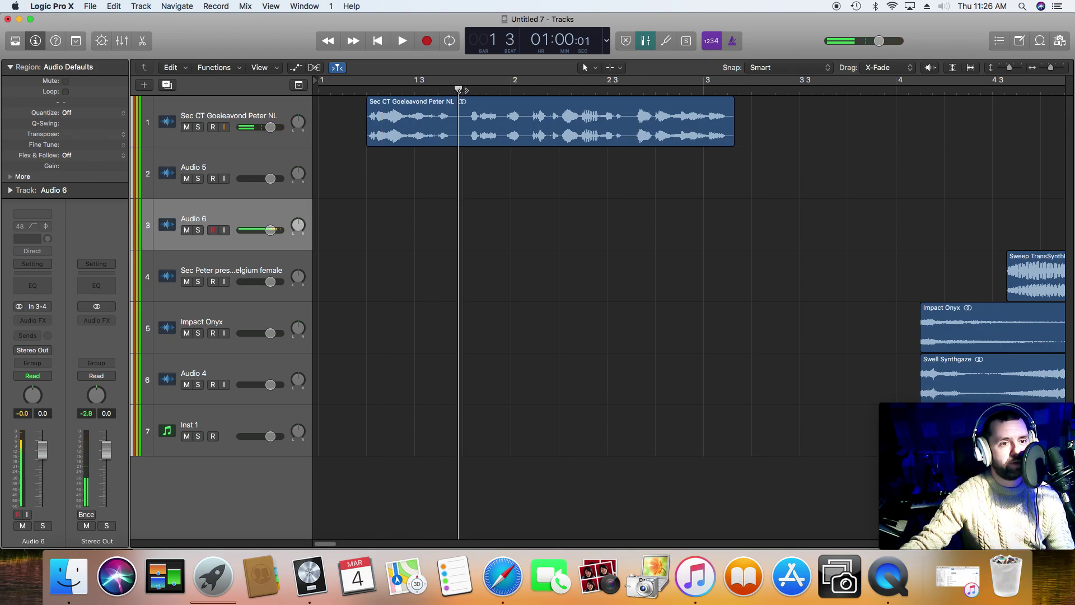
pyautogui.rightClick(464, 92)
pyautogui.press('Escape')
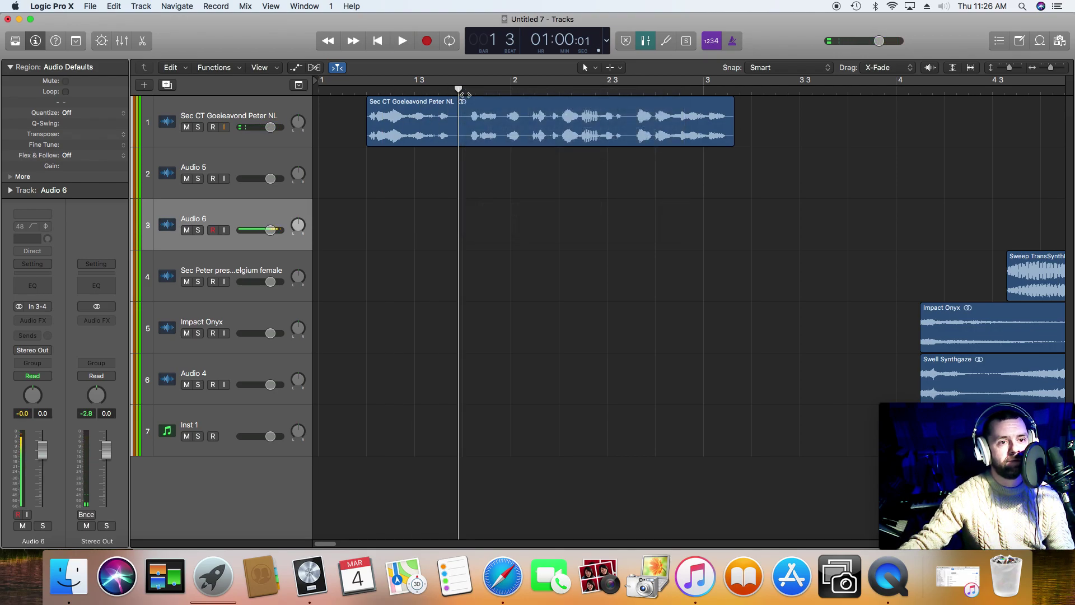
pyautogui.rightClick(461, 120)
pyautogui.click(469, 122)
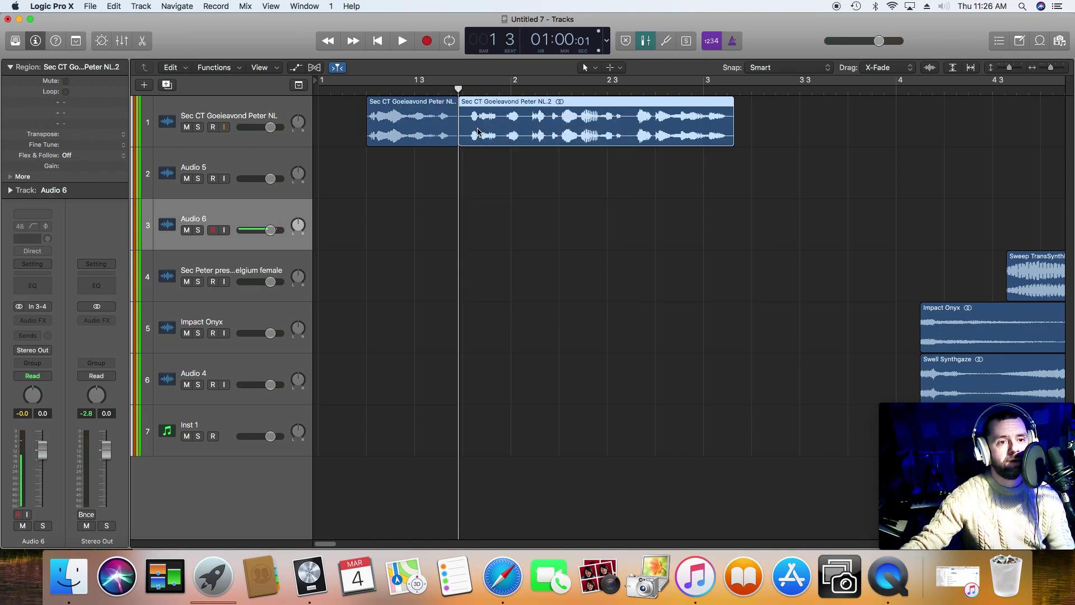
pyautogui.press('space')
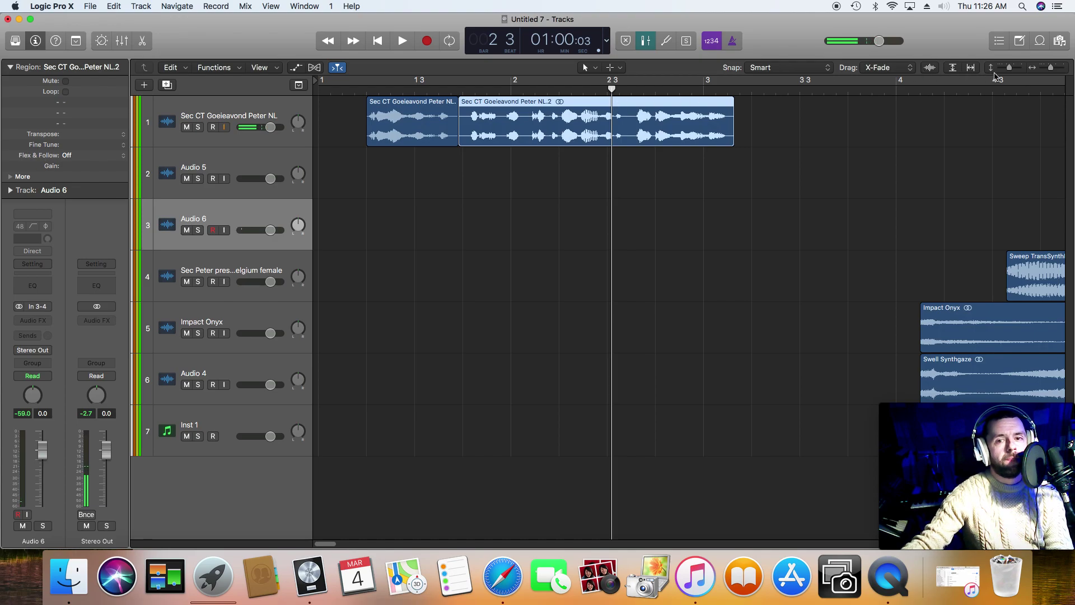
# Zoom in, set the playhead to bar 2 beat 2, and split the second vocal part there.
pyautogui.press('super+Right')
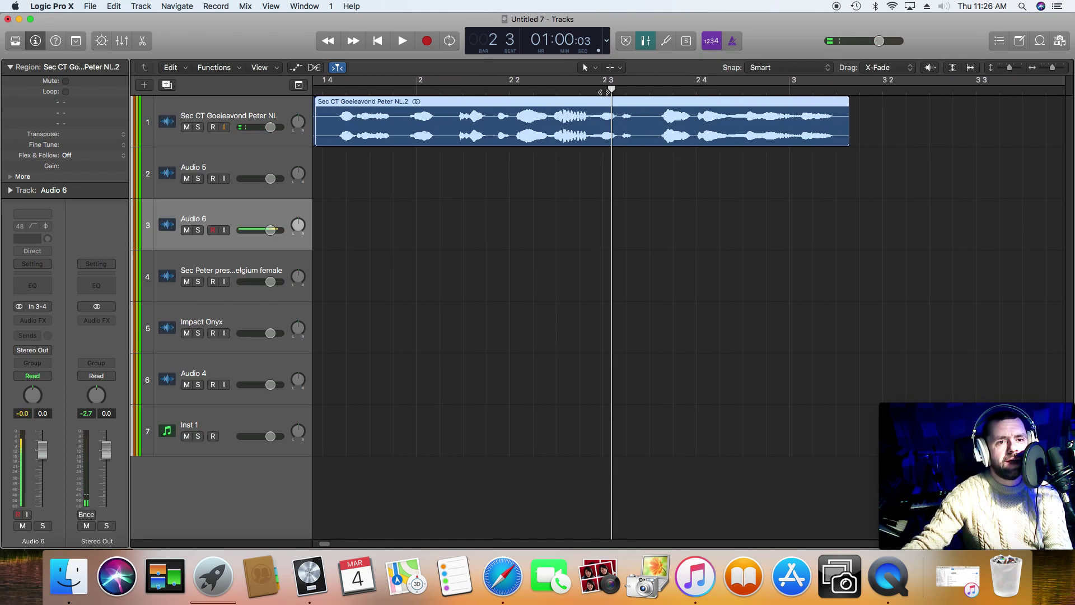
pyautogui.moveTo(606, 92); pyautogui.dragTo(591, 100)
pyautogui.press('space')
pyautogui.press('space')
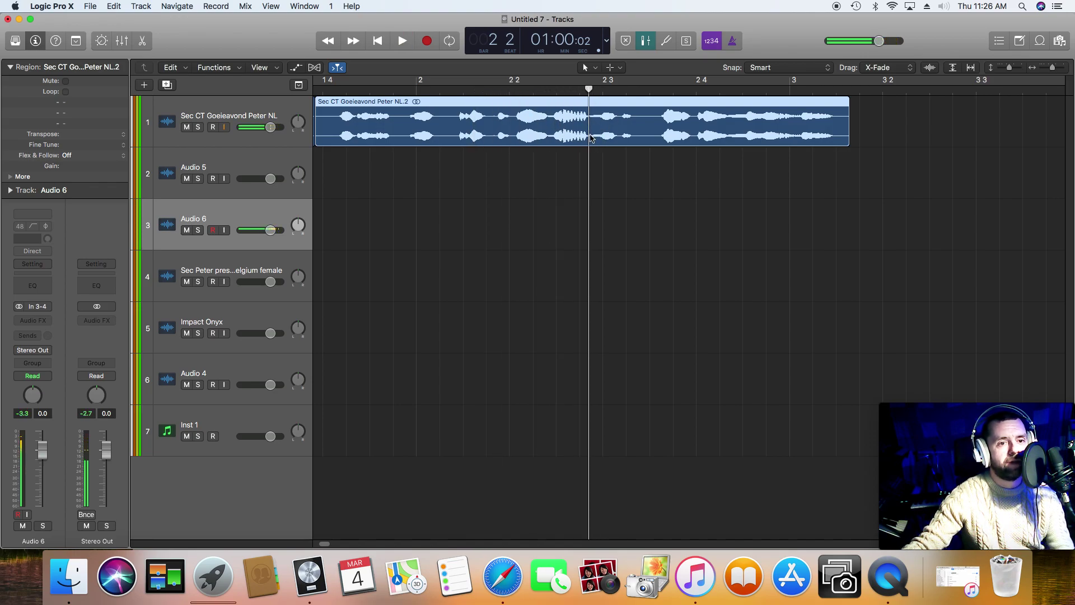
pyautogui.press('space')
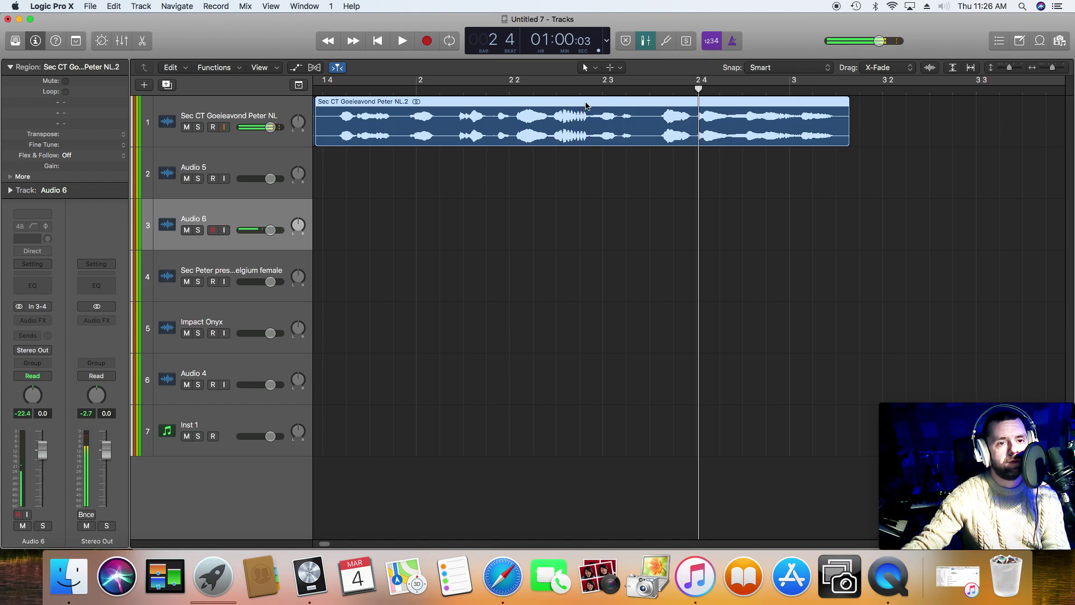
pyautogui.press('space')
pyautogui.rightClick(589, 119)
pyautogui.click(594, 125)
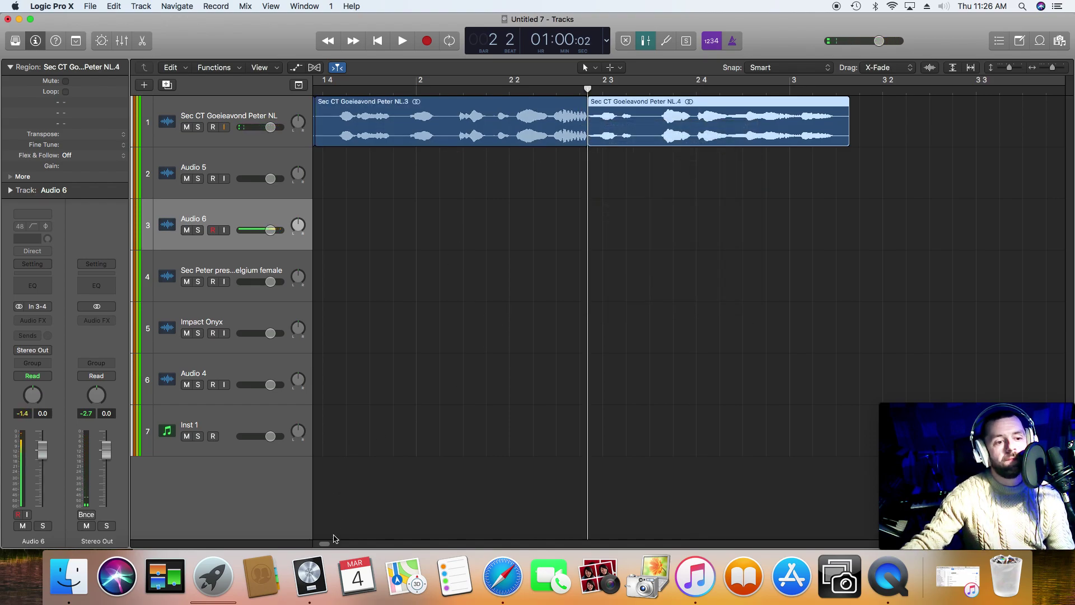
# Move the middle vocal part onto Audio 5 and the last part onto Audio 6.
pyautogui.moveTo(333, 541); pyautogui.dragTo(323, 545)
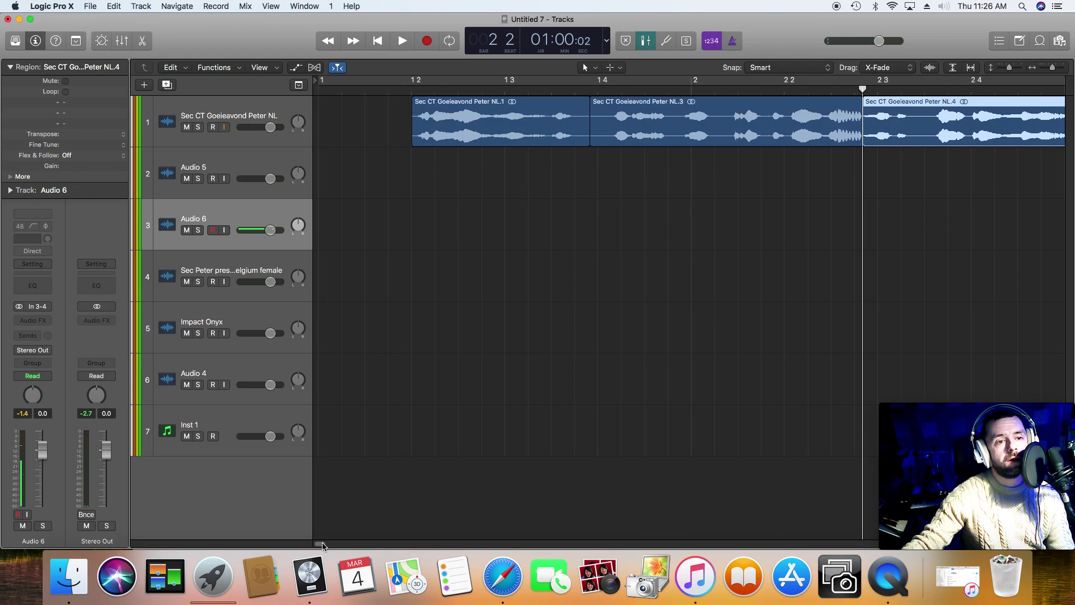
pyautogui.click(719, 150)
pyautogui.moveTo(720, 141); pyautogui.dragTo(728, 179)
pyautogui.moveTo(907, 138); pyautogui.dragTo(908, 220)
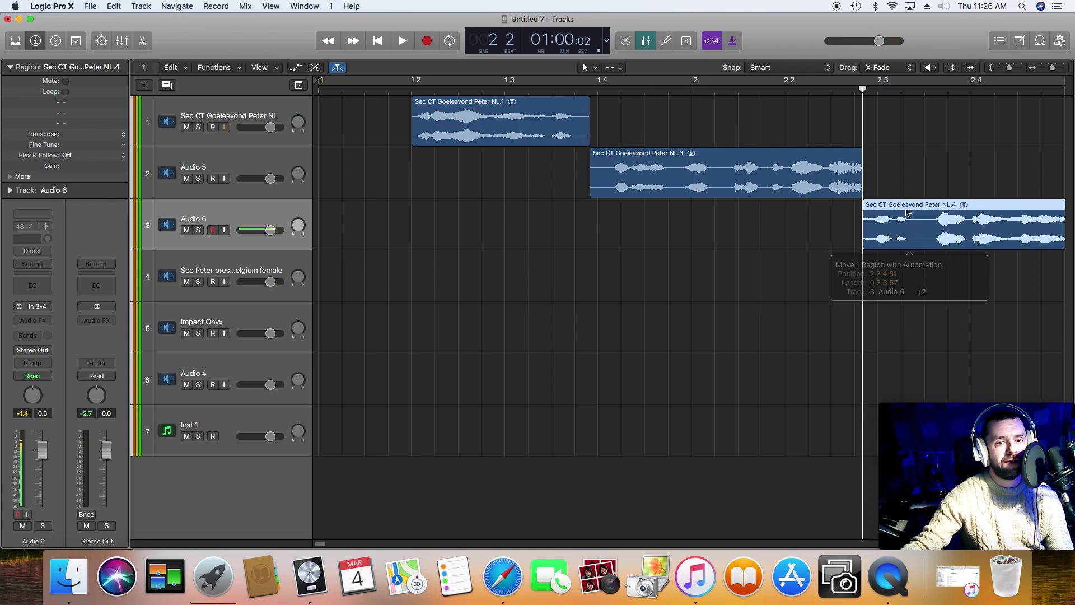
# Turn off input monitoring on the first vocal track and route its output to Bus 1, creating Aux 1.
pyautogui.click(277, 120)
pyautogui.click(223, 127)
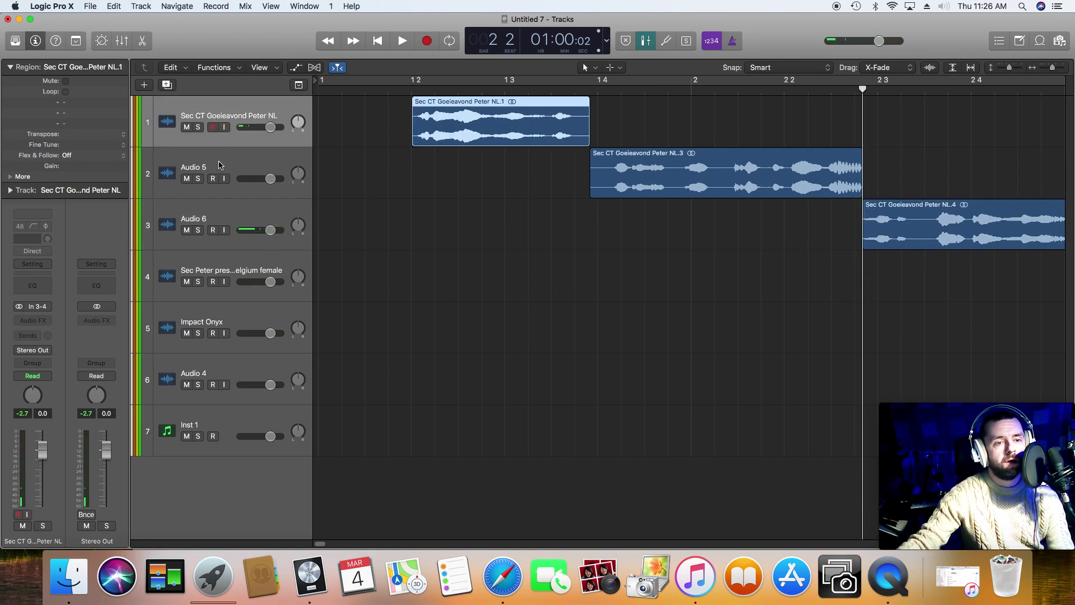
pyautogui.click(35, 352)
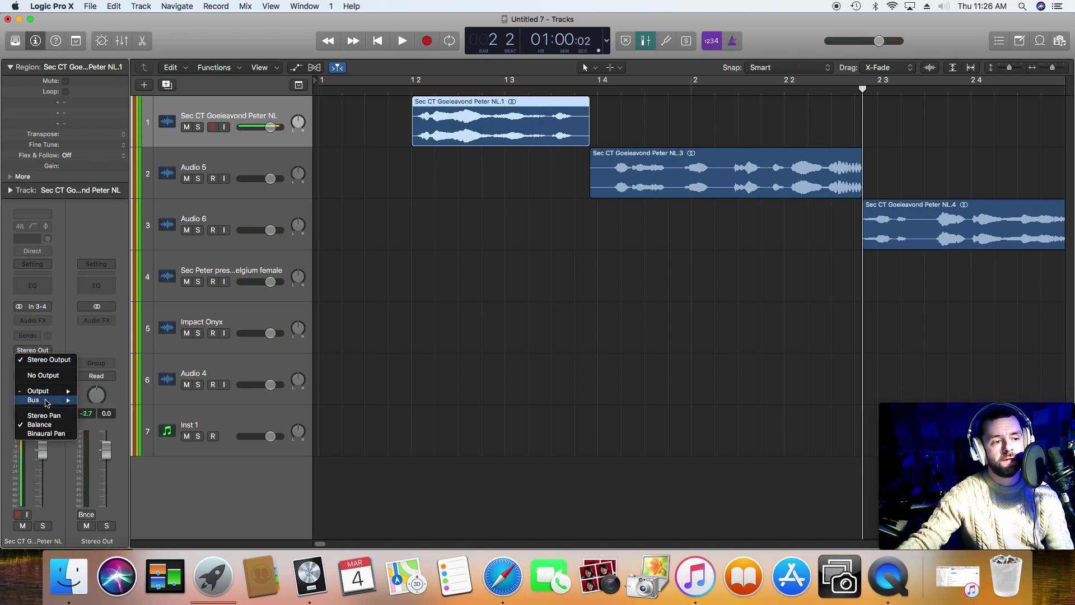
pyautogui.moveTo(47, 401)
pyautogui.click(99, 192)
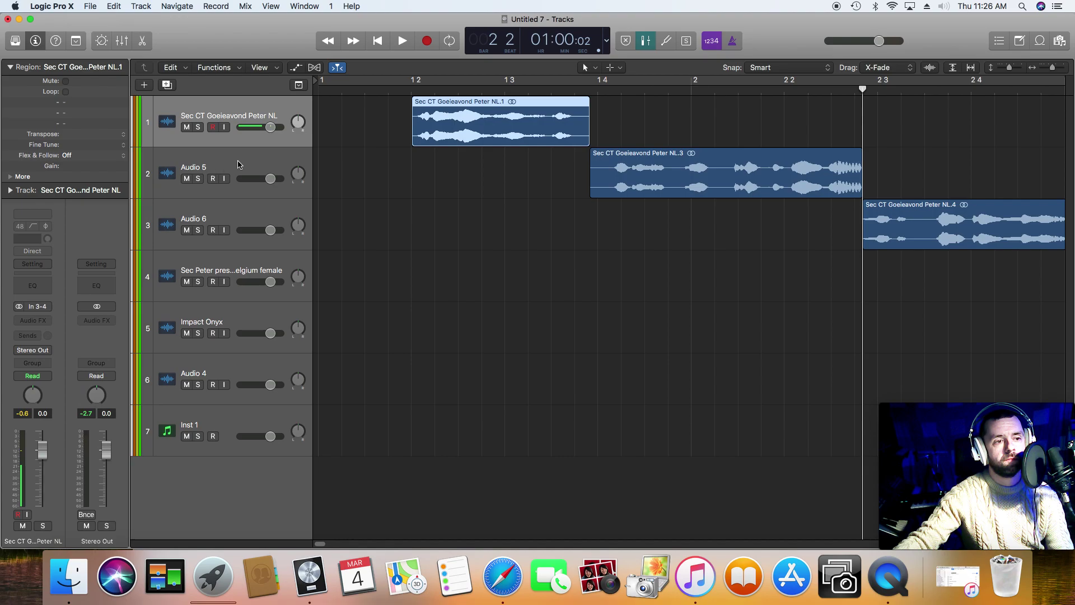
# Route Audio 5's output to Bus 2 and Audio 6's output to Bus 1.
pyautogui.click(239, 163)
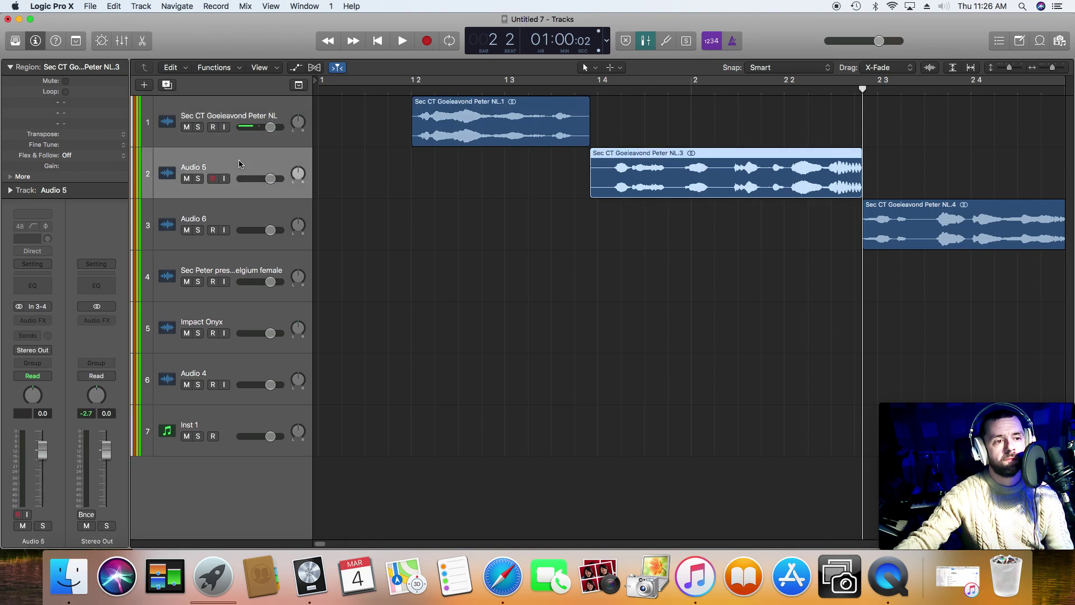
pyautogui.click(32, 350)
pyautogui.moveTo(48, 400)
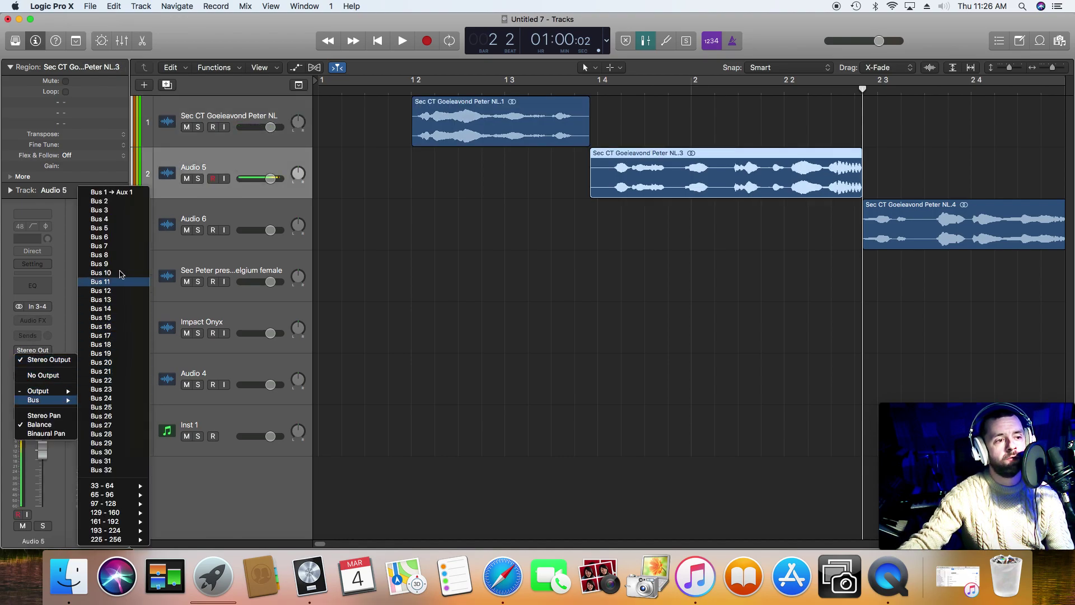
pyautogui.click(116, 205)
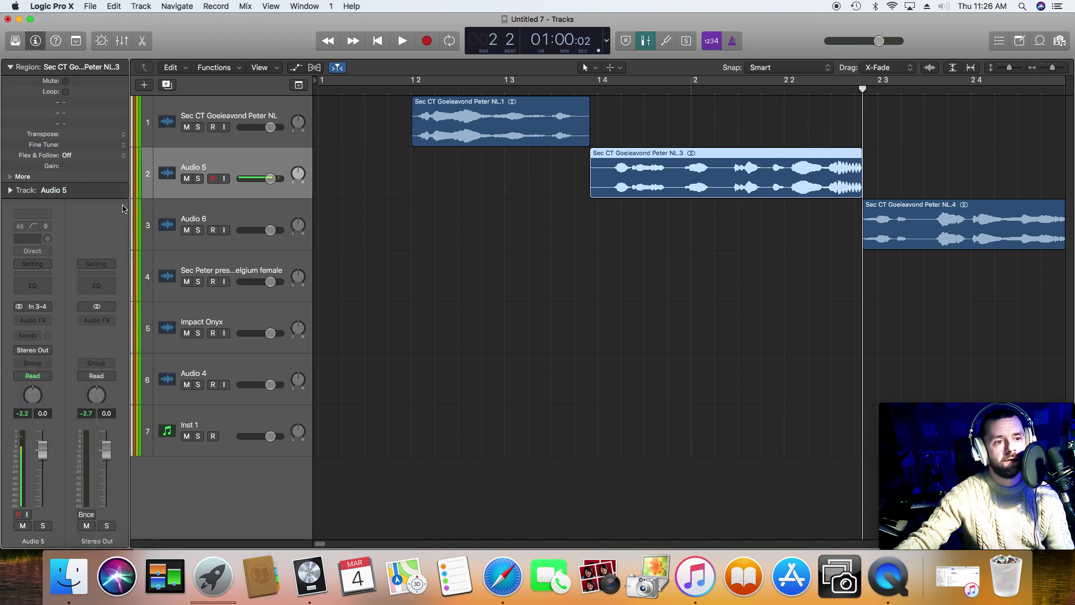
pyautogui.click(234, 212)
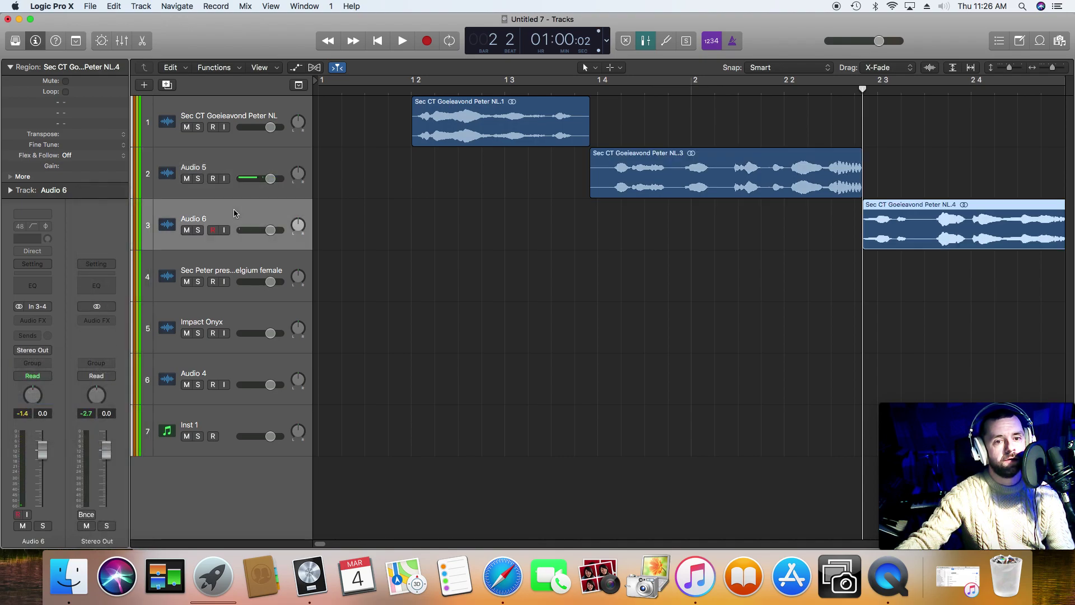
pyautogui.click(35, 353)
pyautogui.moveTo(47, 401)
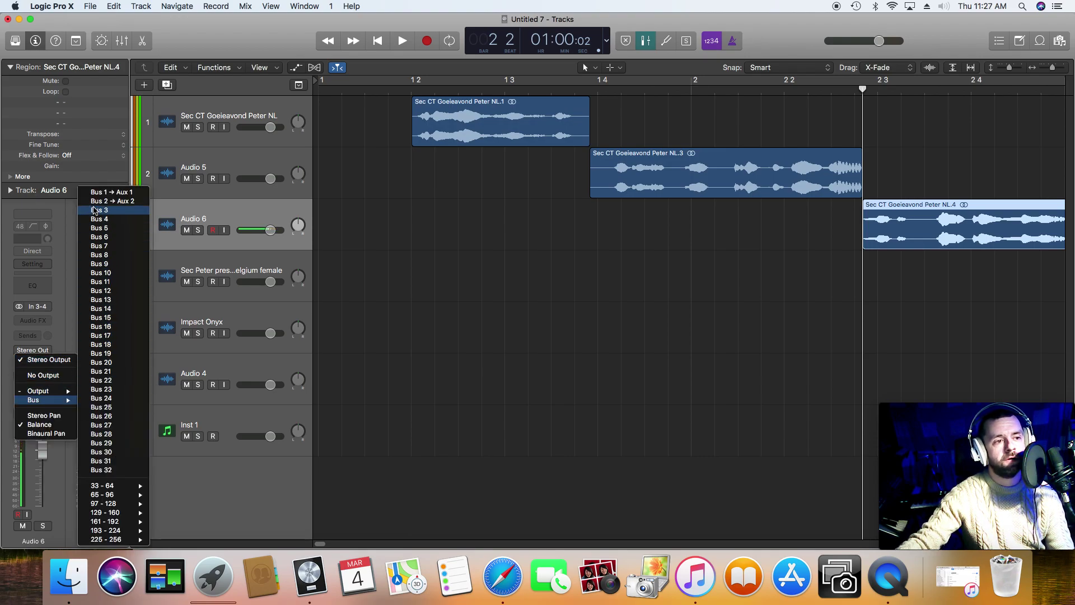
pyautogui.click(107, 193)
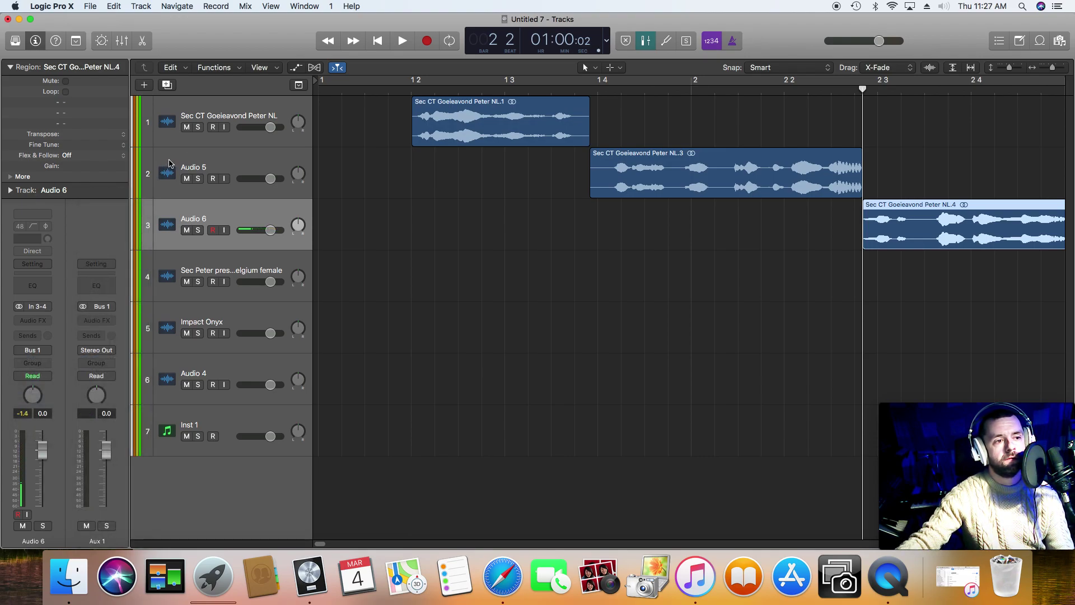
# Reroute Audio 5's output to Bus 1 so it also feeds Aux 1.
pyautogui.click(193, 156)
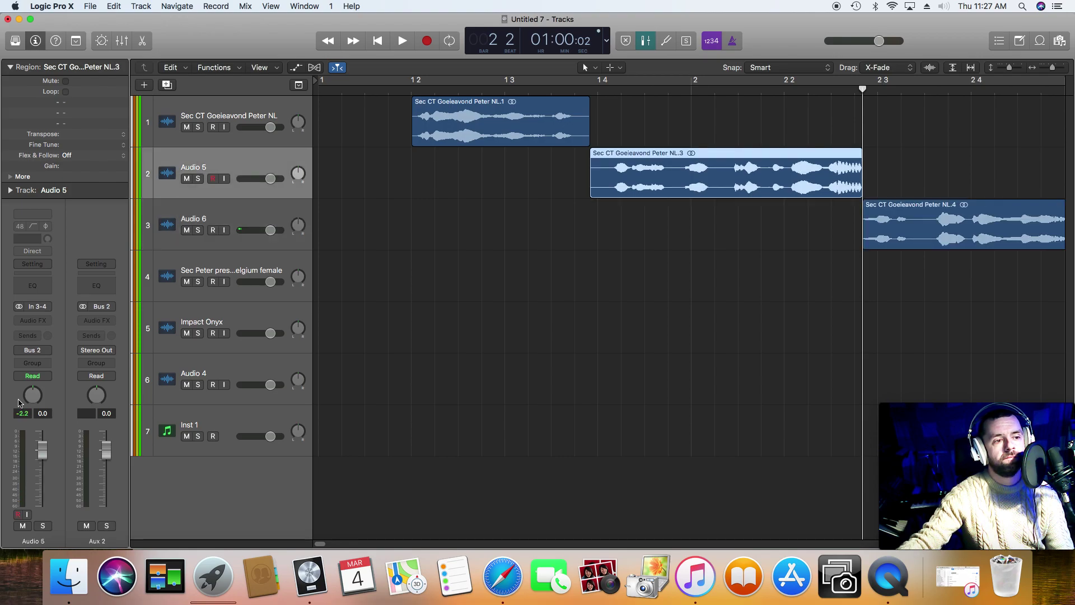
pyautogui.click(32, 350)
pyautogui.moveTo(47, 400)
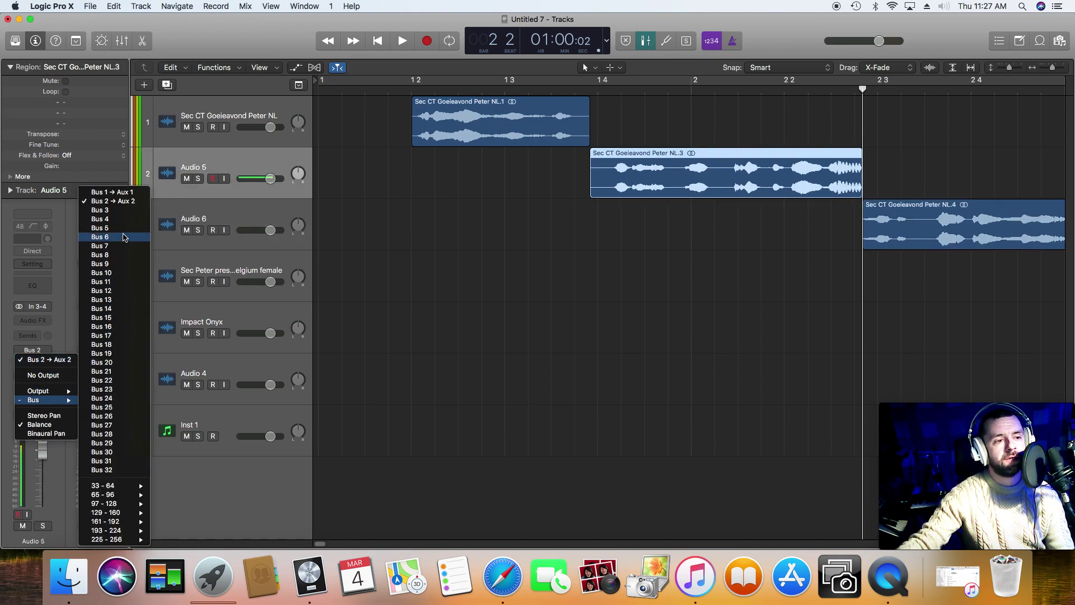
pyautogui.click(112, 192)
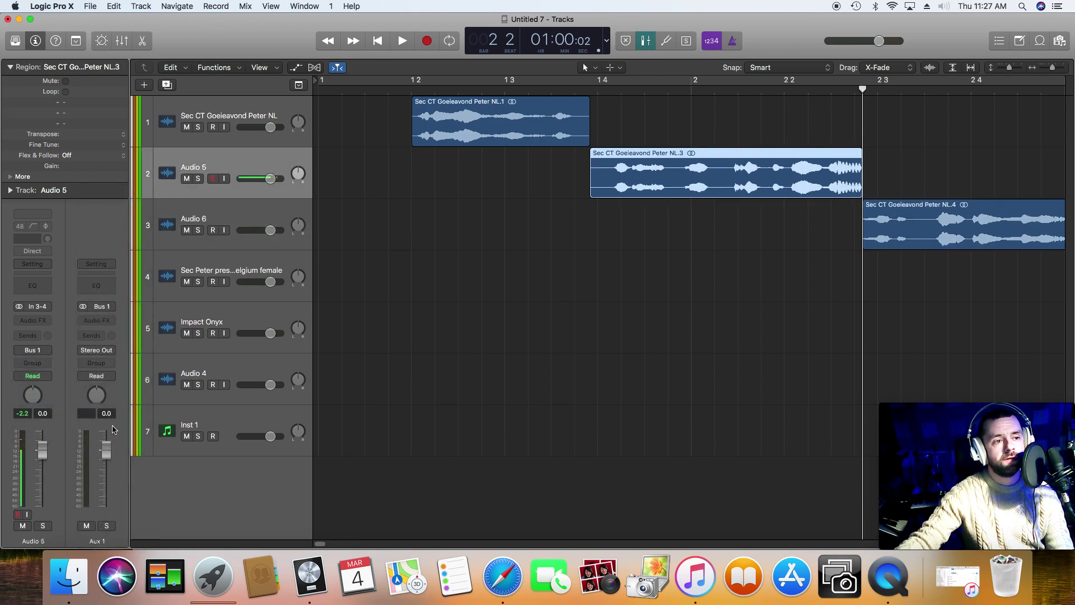
# Check the routing of Audio 6, Audio 5 and track 1, then play the vocals and return to the start.
pyautogui.click(210, 214)
pyautogui.click(240, 159)
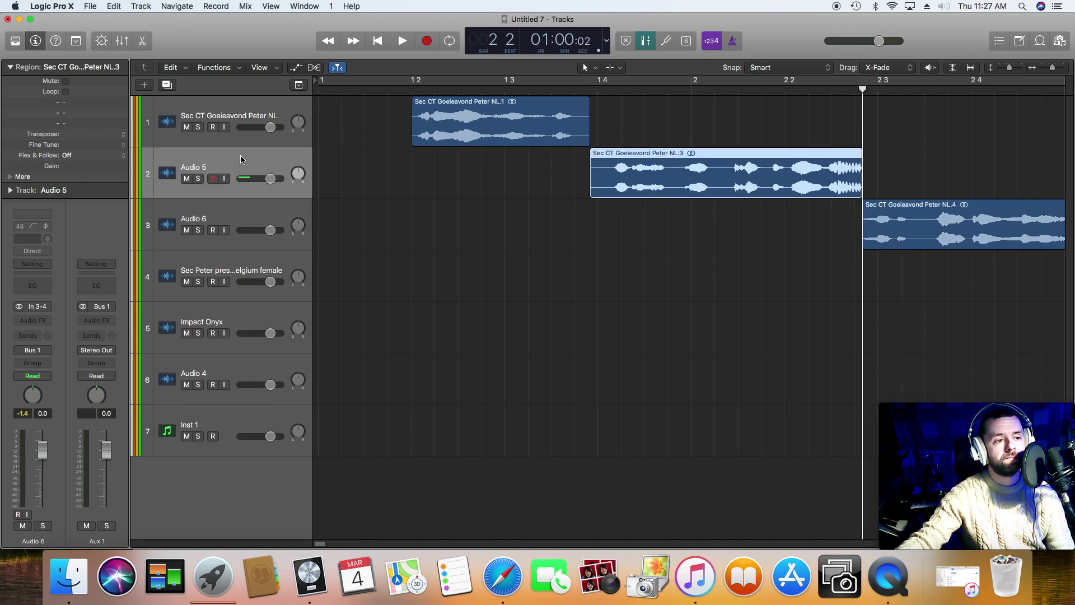
pyautogui.click(237, 118)
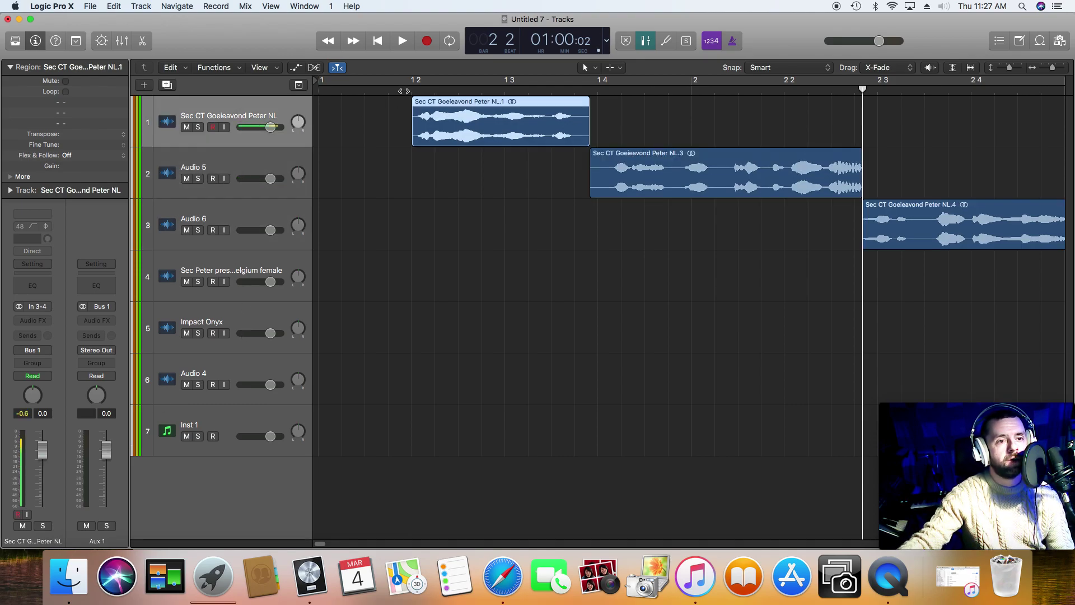
pyautogui.doubleClick(403, 91)
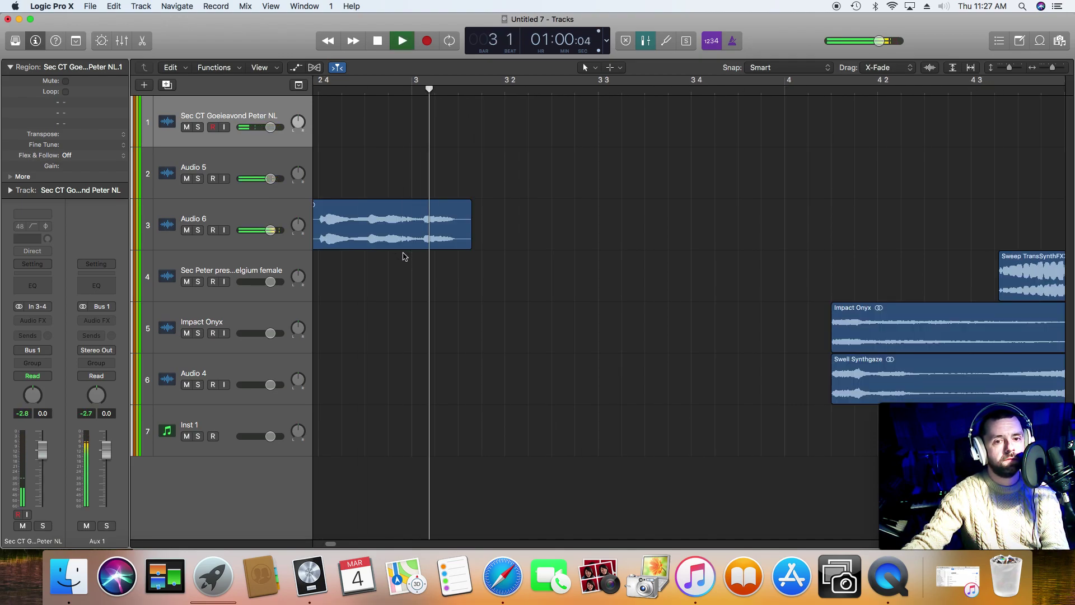
pyautogui.press('space')
pyautogui.click(377, 44)
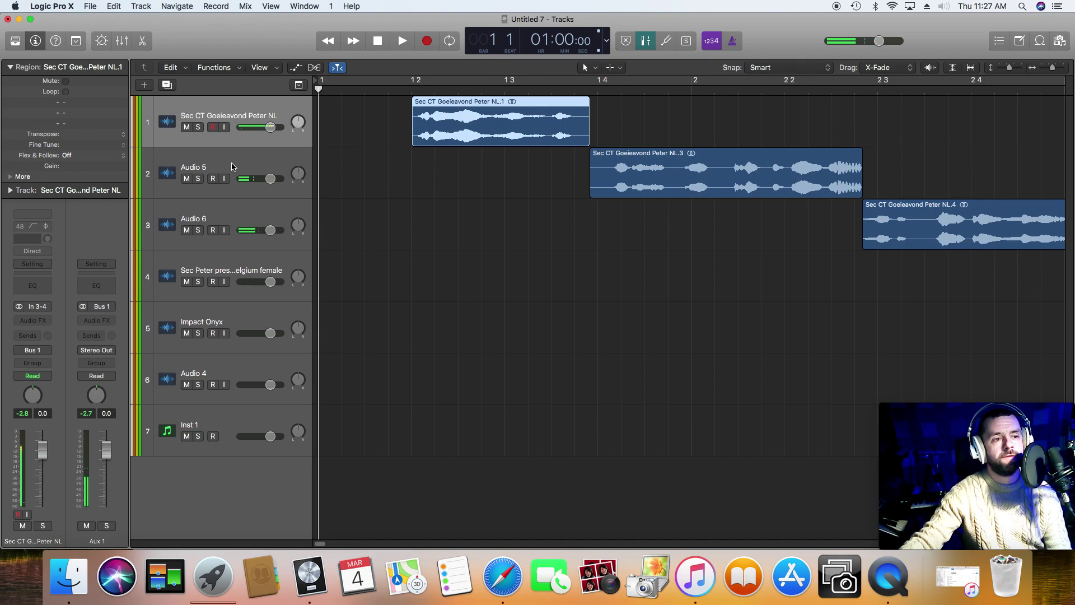
# Add a Channel EQ to Aux 1 with a 31.5 Hz low cut and a 315 Hz dip at Q 0.75, -6.5 dB, then audition.
pyautogui.click(99, 286)
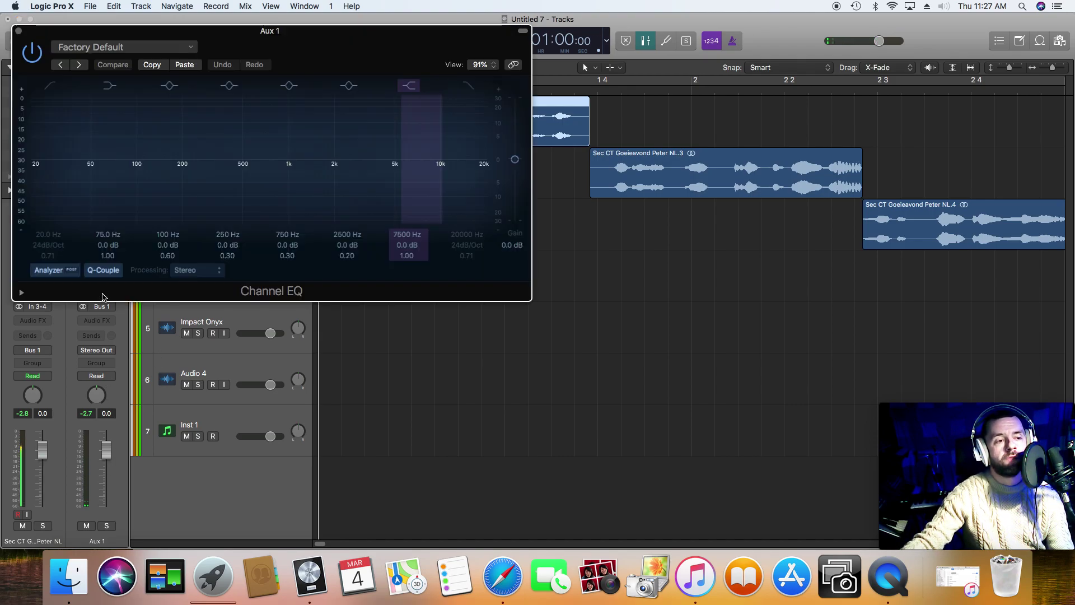
pyautogui.moveTo(115, 164); pyautogui.dragTo(60, 200)
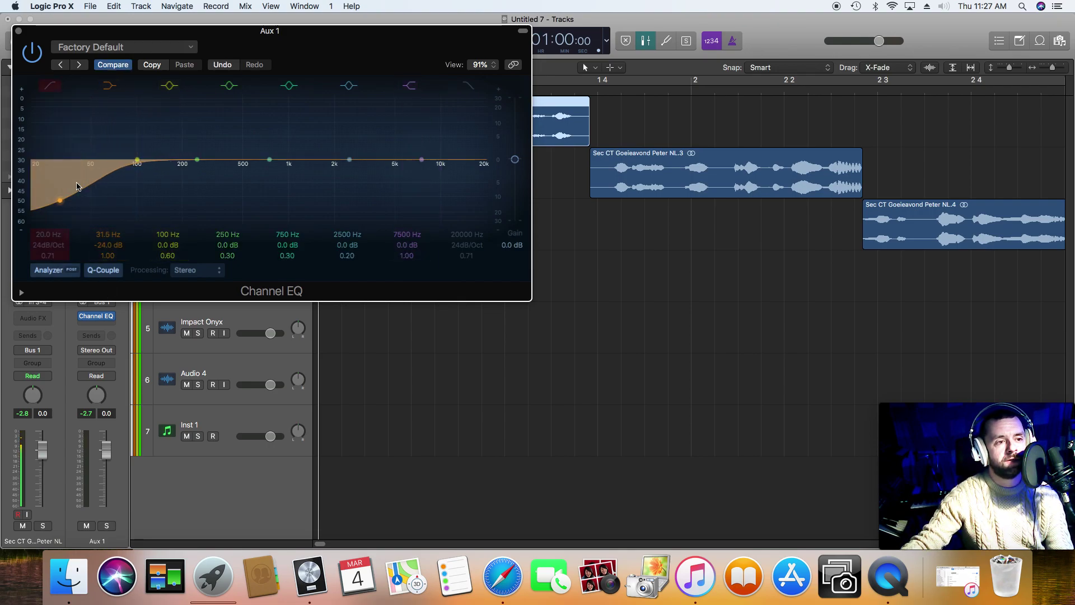
pyautogui.moveTo(197, 160)
pyautogui.mouseDown()
pyautogui.moveTo(207, 177)
pyautogui.moveTo(247, 182)
pyautogui.mouseUp()
pyautogui.moveTo(288, 62); pyautogui.dragTo(277, 185)
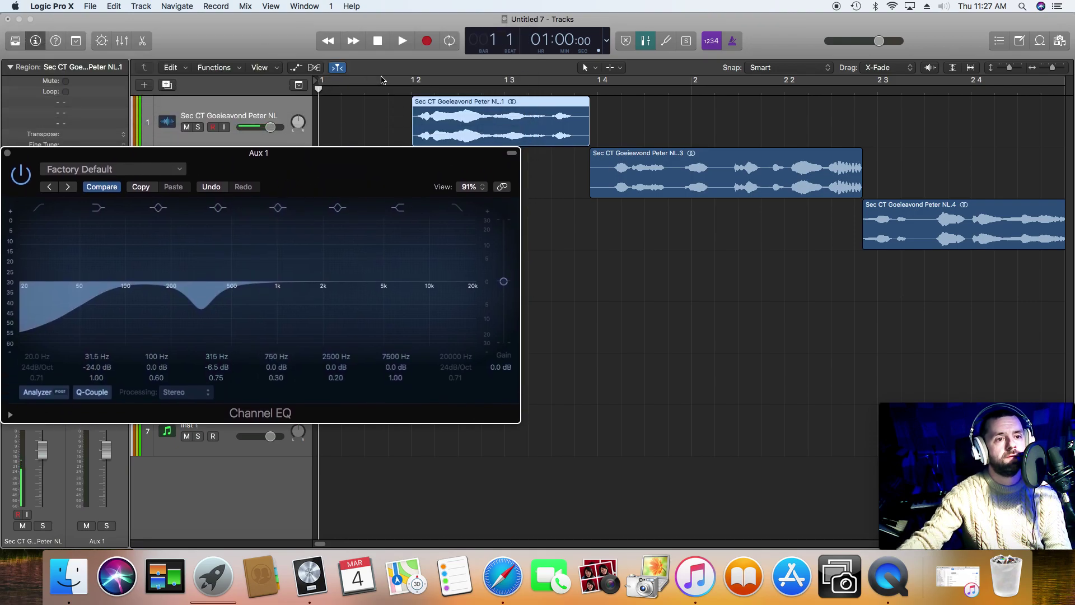
pyautogui.press('space')
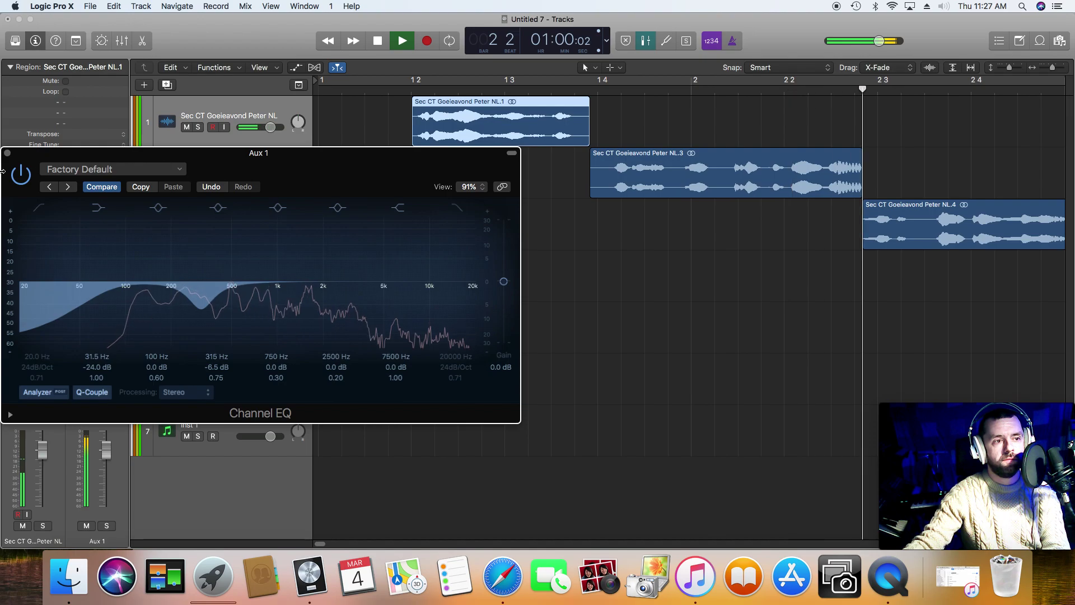
pyautogui.press('space')
pyautogui.click(7, 152)
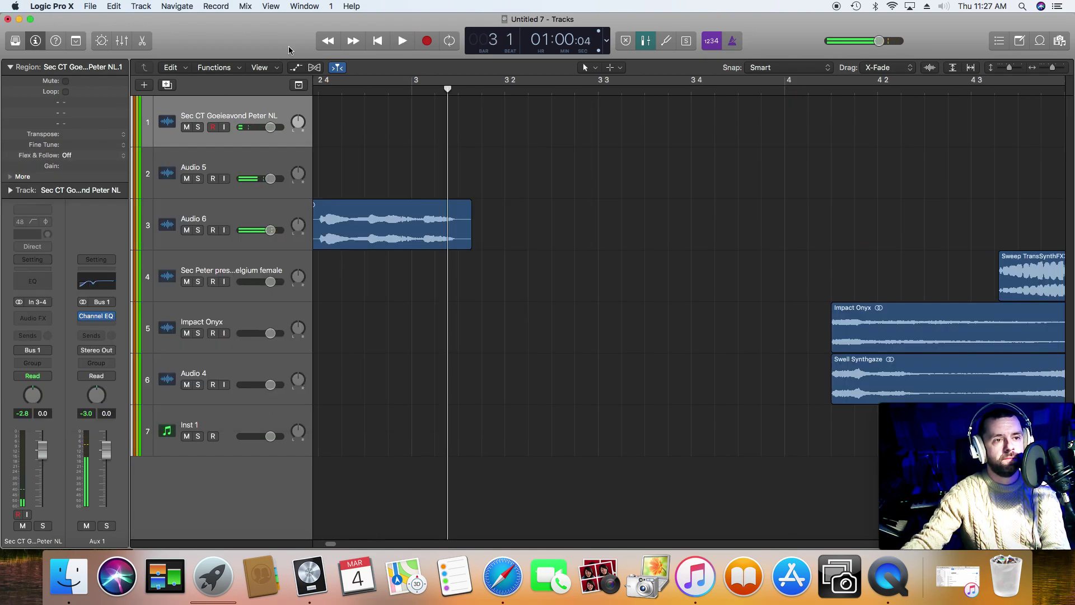
# Insert Waves H-Comp (s) Dual Mono after the Channel EQ on Aux 1.
pyautogui.click(379, 41)
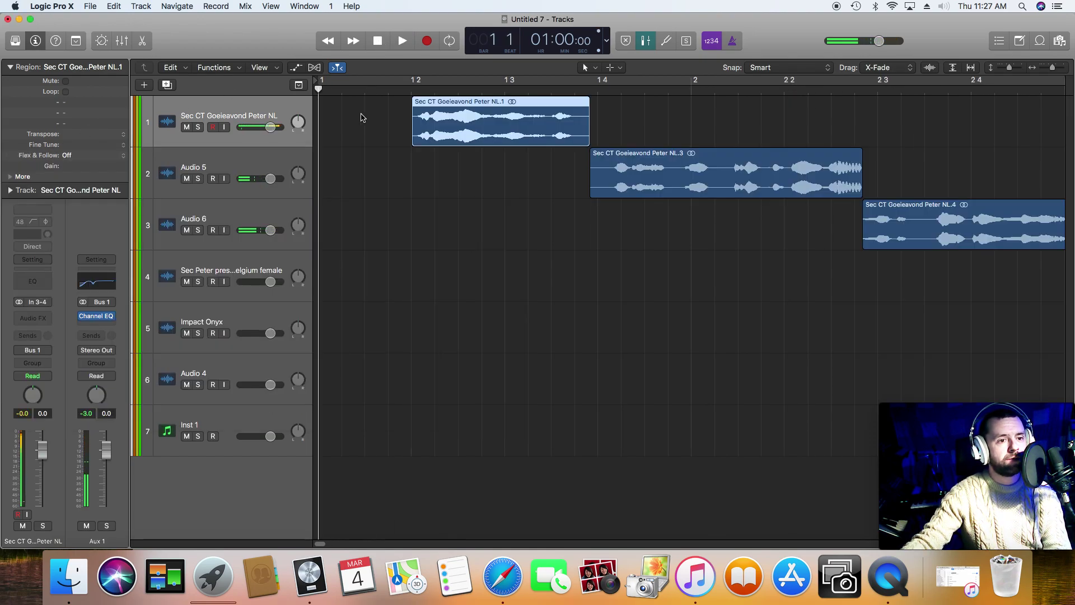
pyautogui.click(102, 317)
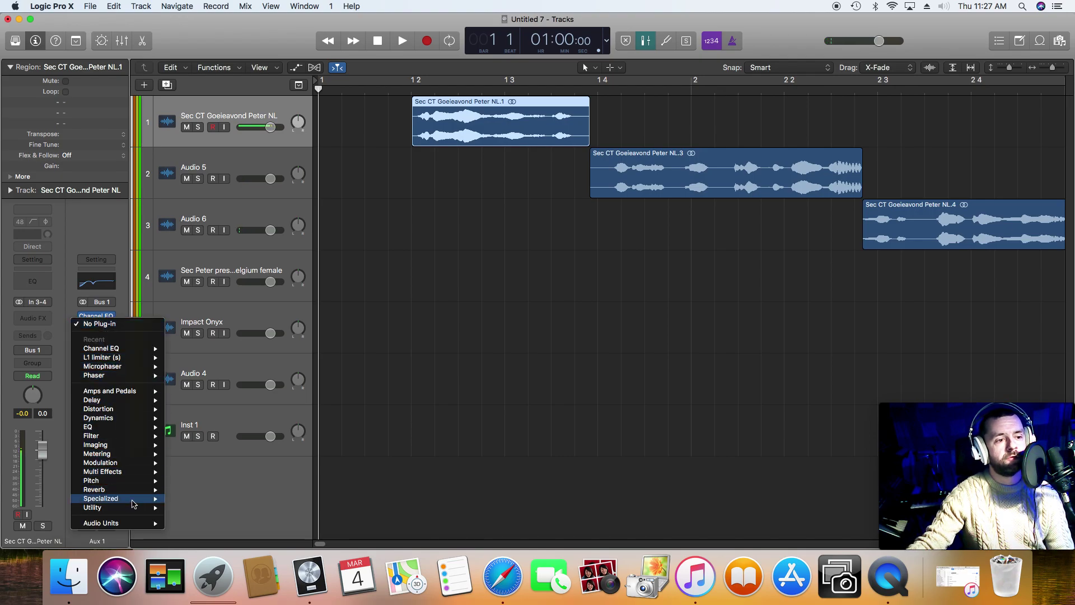
pyautogui.moveTo(136, 526)
pyautogui.moveTo(216, 540)
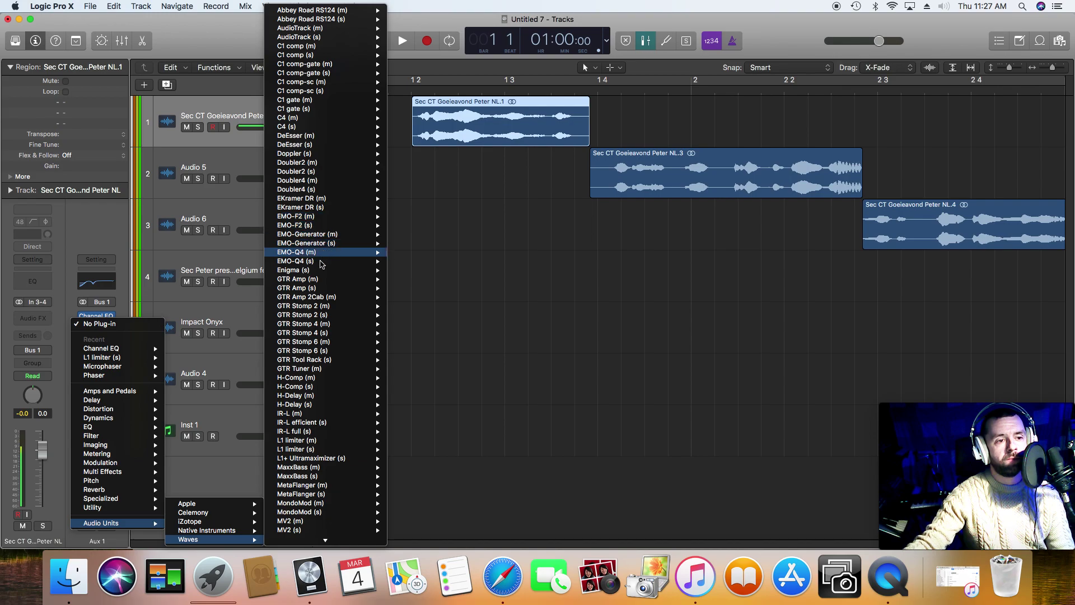
pyautogui.moveTo(333, 386)
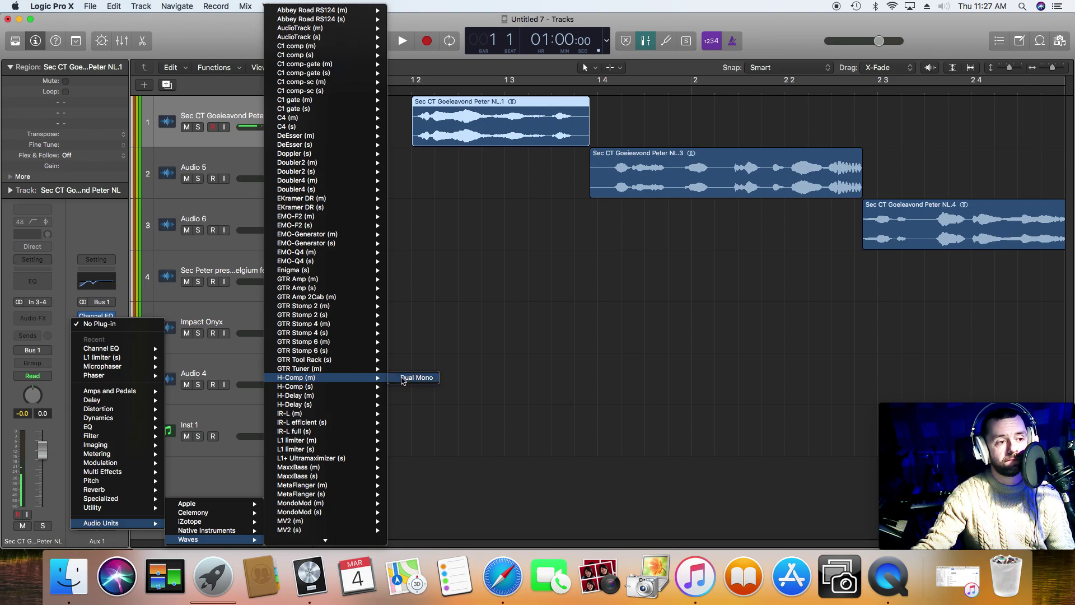
pyautogui.click(403, 380)
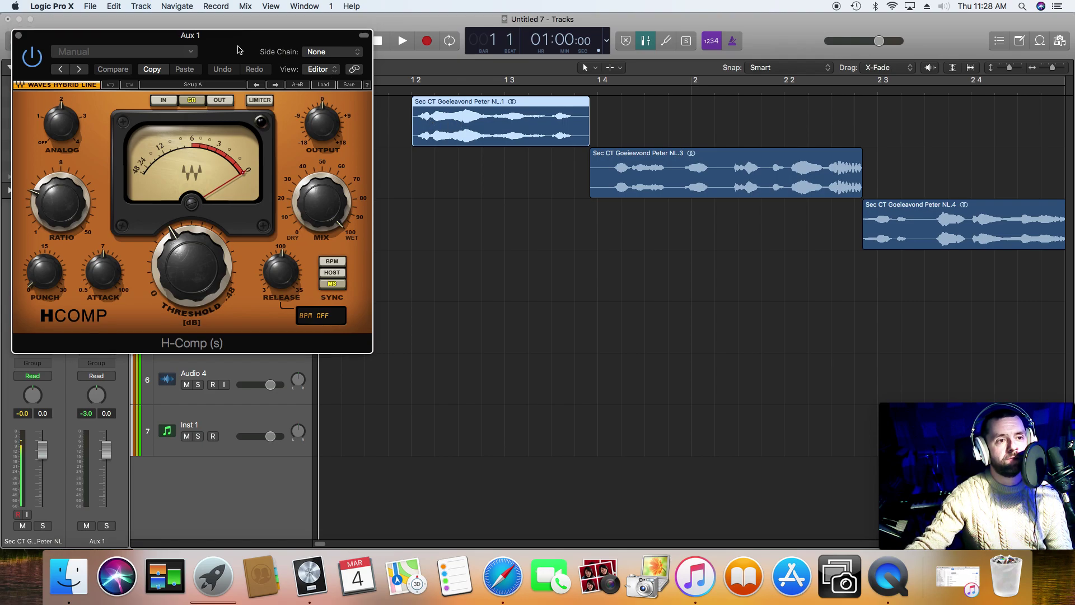
pyautogui.moveTo(237, 36); pyautogui.dragTo(268, 110)
# Lower the H-Comp threshold to about -19.5 dB while auditioning the vocals, then close the compressor.
pyautogui.click(224, 349)
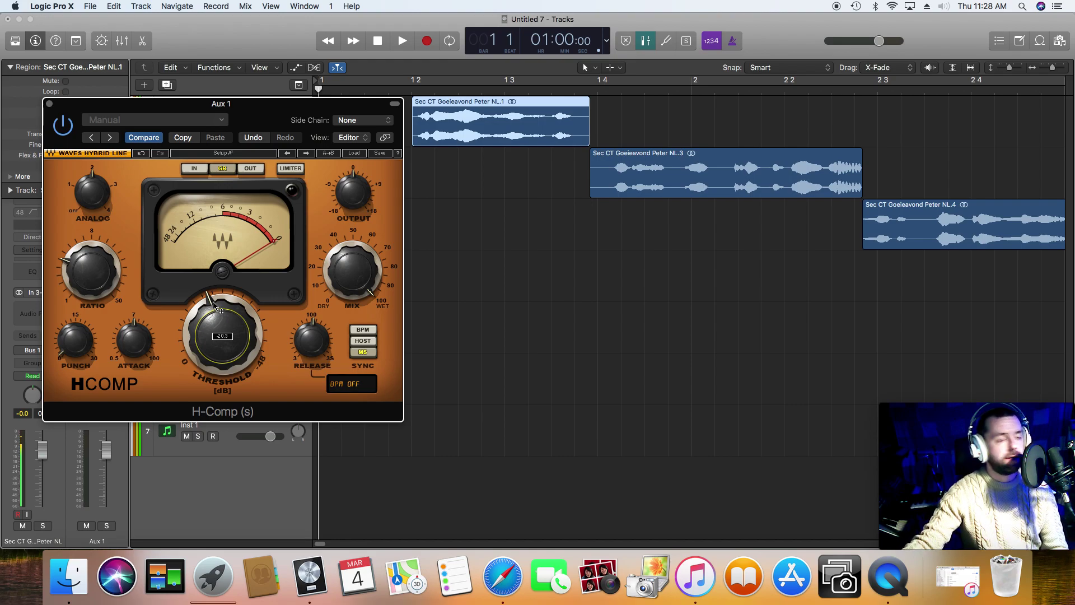
pyautogui.moveTo(209, 331); pyautogui.dragTo(210, 357)
pyautogui.press('space')
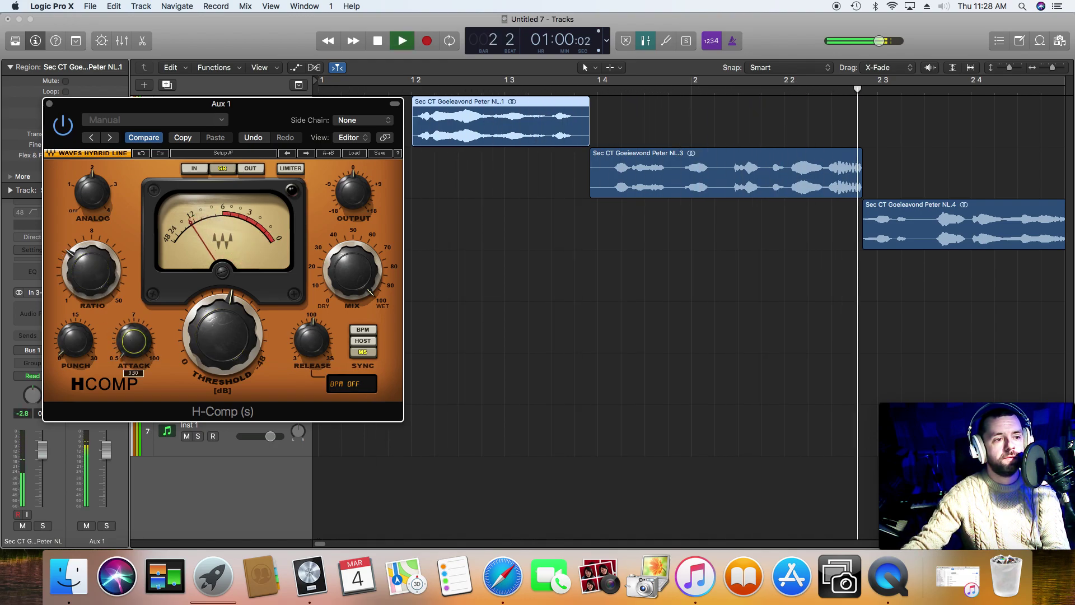
pyautogui.press('space')
pyautogui.click(222, 336)
pyautogui.moveTo(223, 336); pyautogui.dragTo(222, 321)
pyautogui.click(377, 40)
pyautogui.press('space')
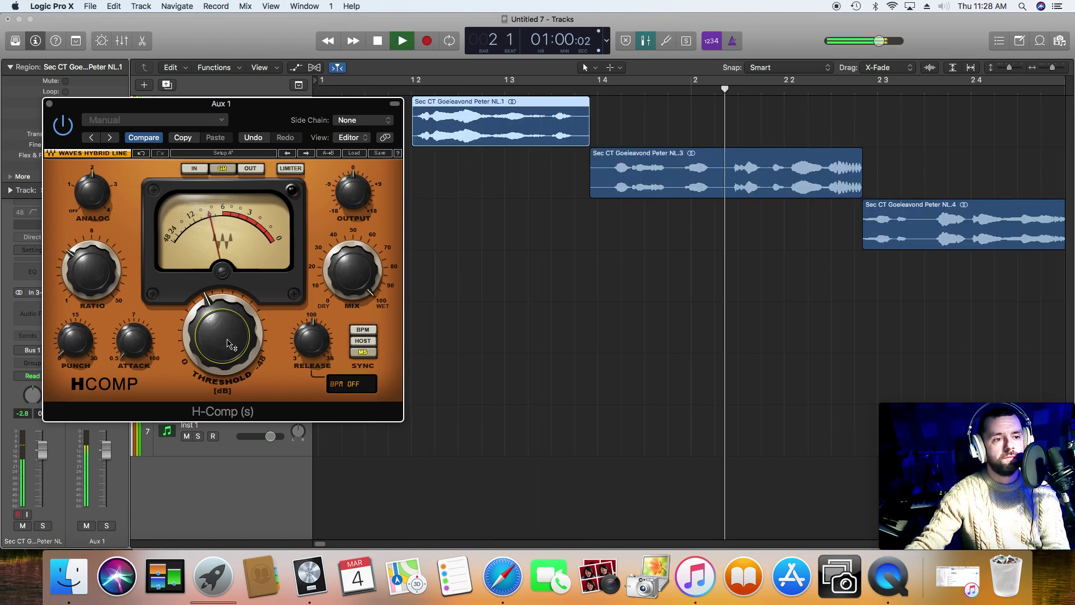
pyautogui.moveTo(235, 343); pyautogui.dragTo(220, 369)
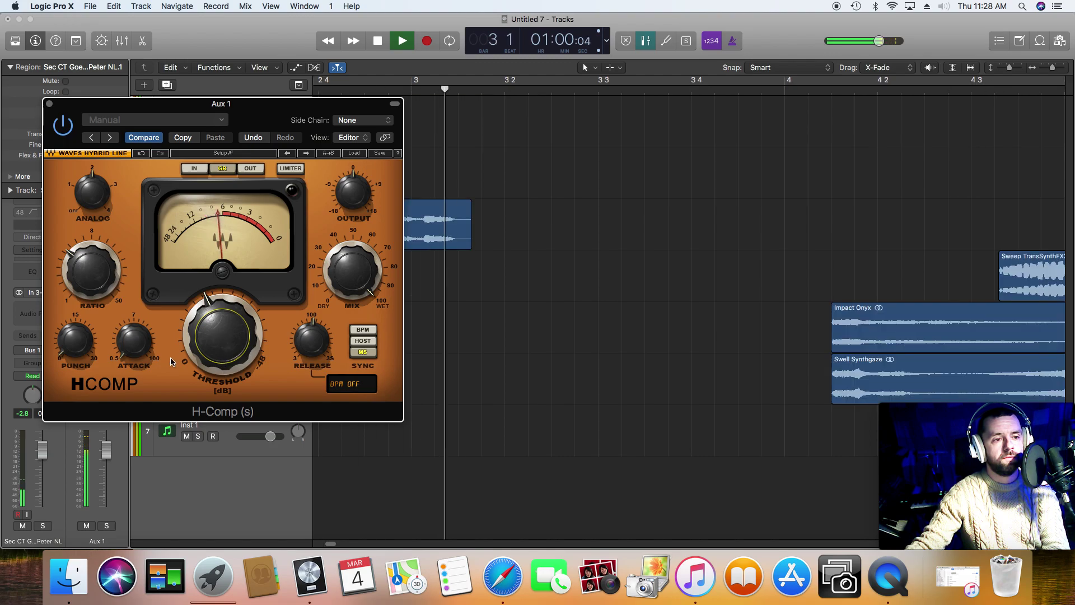
pyautogui.press('space')
pyautogui.click(49, 104)
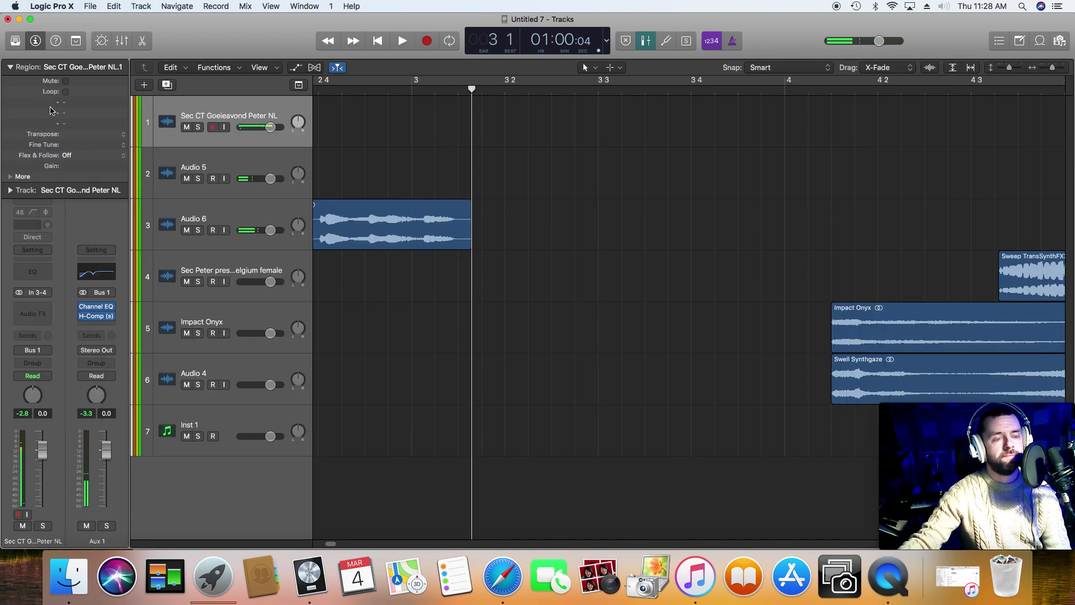
# Insert a stereo Exciter on Aux 1 at 10000 Hz and set its harmonics to about 79% while listening.
pyautogui.click(84, 326)
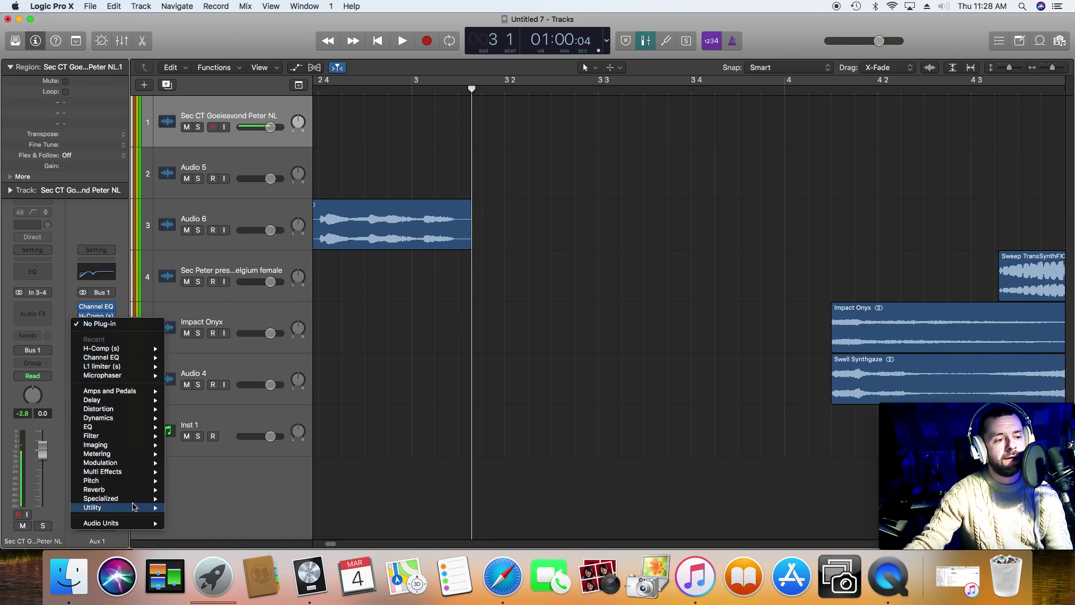
pyautogui.moveTo(134, 493)
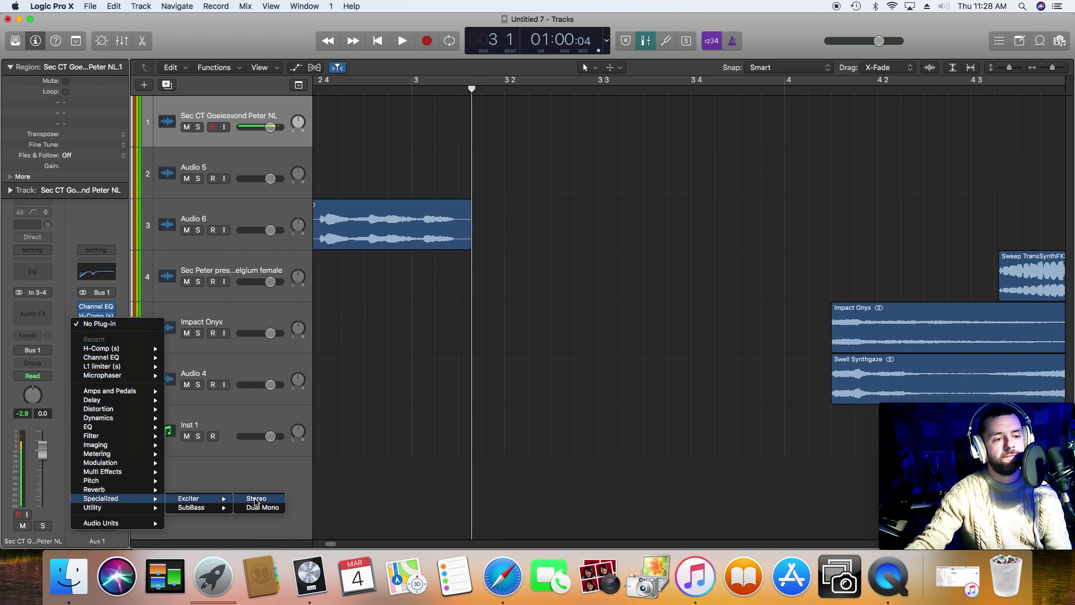
pyautogui.click(278, 349)
pyautogui.moveTo(92, 104); pyautogui.dragTo(240, 98)
pyautogui.click(378, 41)
pyautogui.press('space')
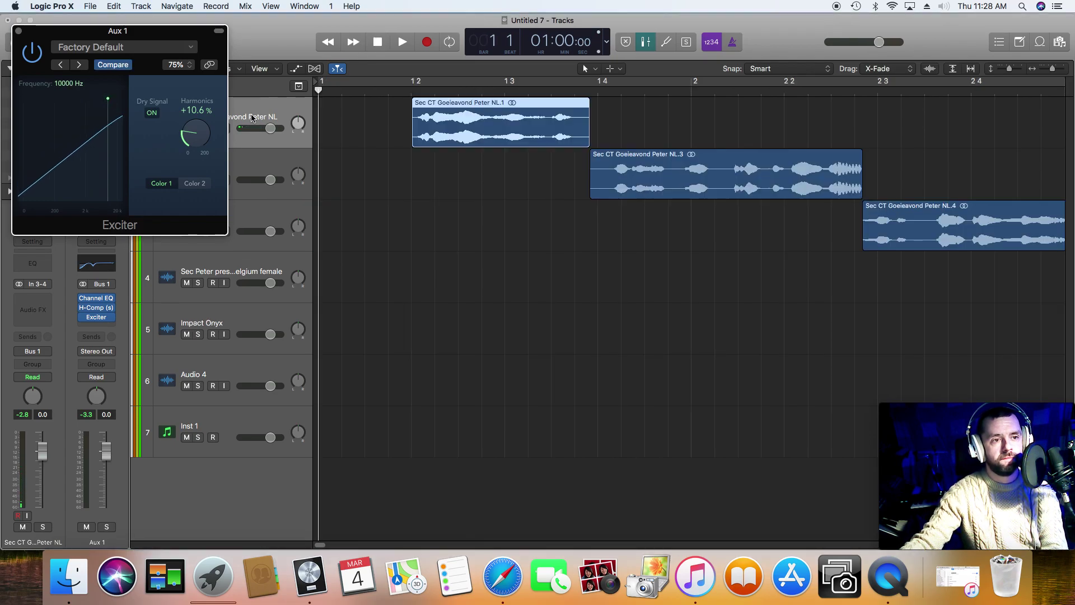
pyautogui.moveTo(190, 133); pyautogui.dragTo(182, 66)
pyautogui.moveTo(200, 129); pyautogui.dragTo(197, 140)
pyautogui.press('space')
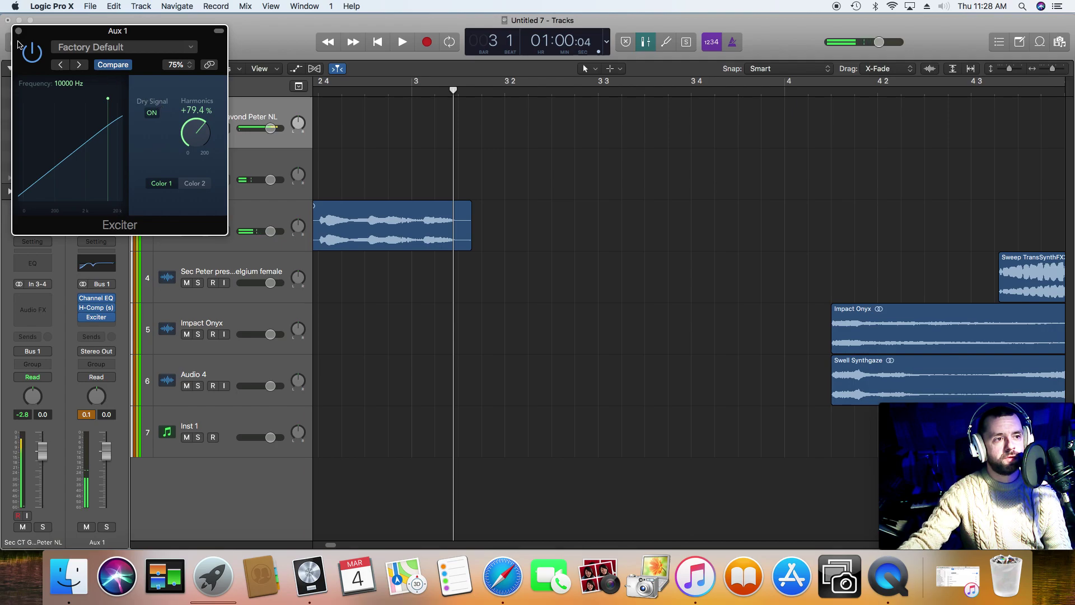
pyautogui.click(18, 30)
# Add an Aux 1 send to Bus 2, feeding a new Aux 2.
pyautogui.click(377, 42)
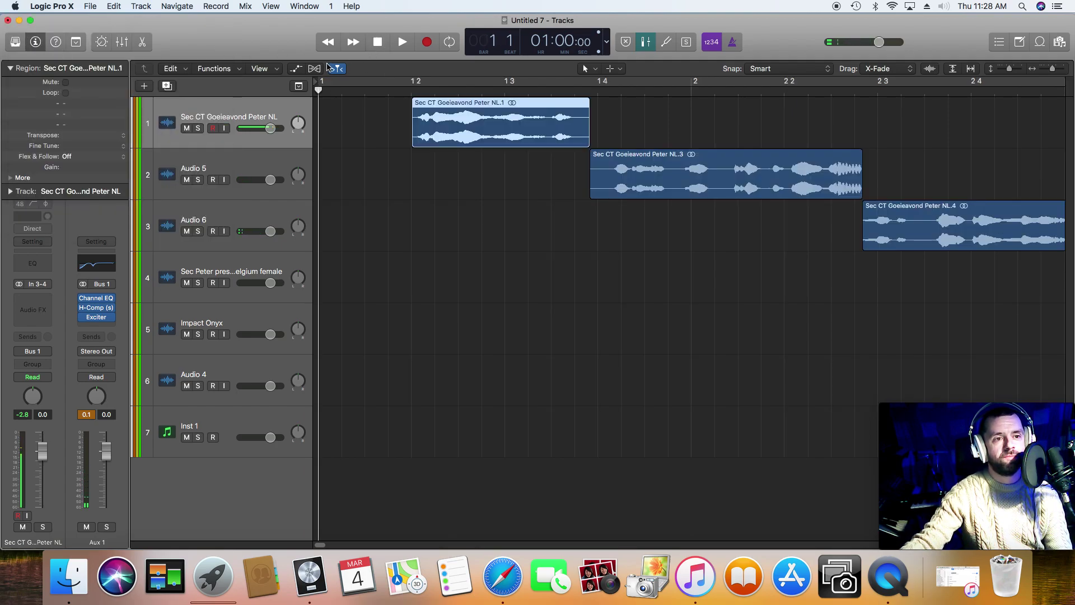
pyautogui.click(91, 337)
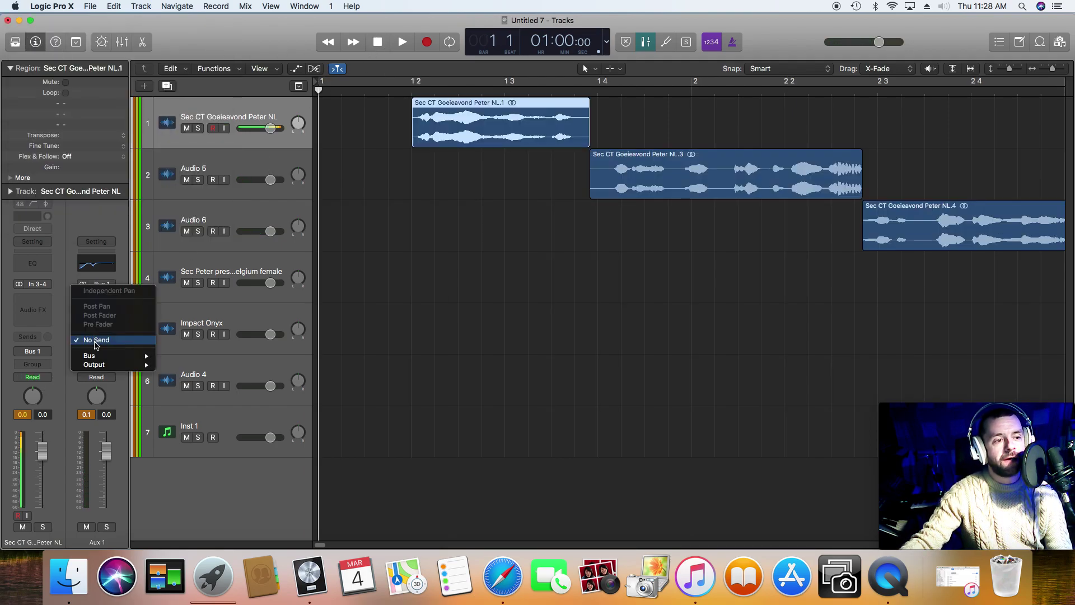
pyautogui.moveTo(102, 356)
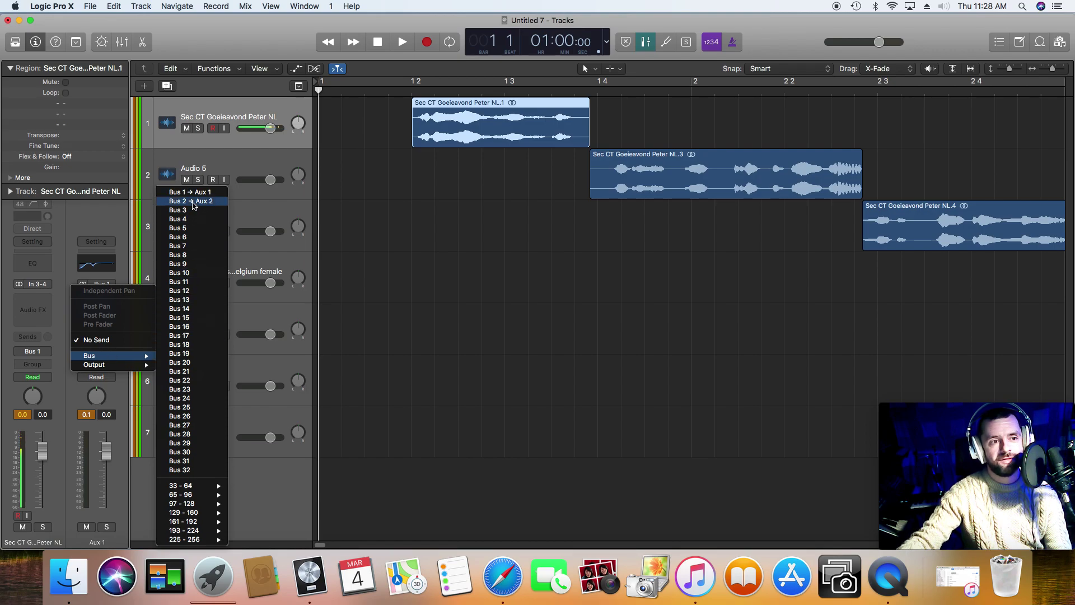
pyautogui.click(193, 201)
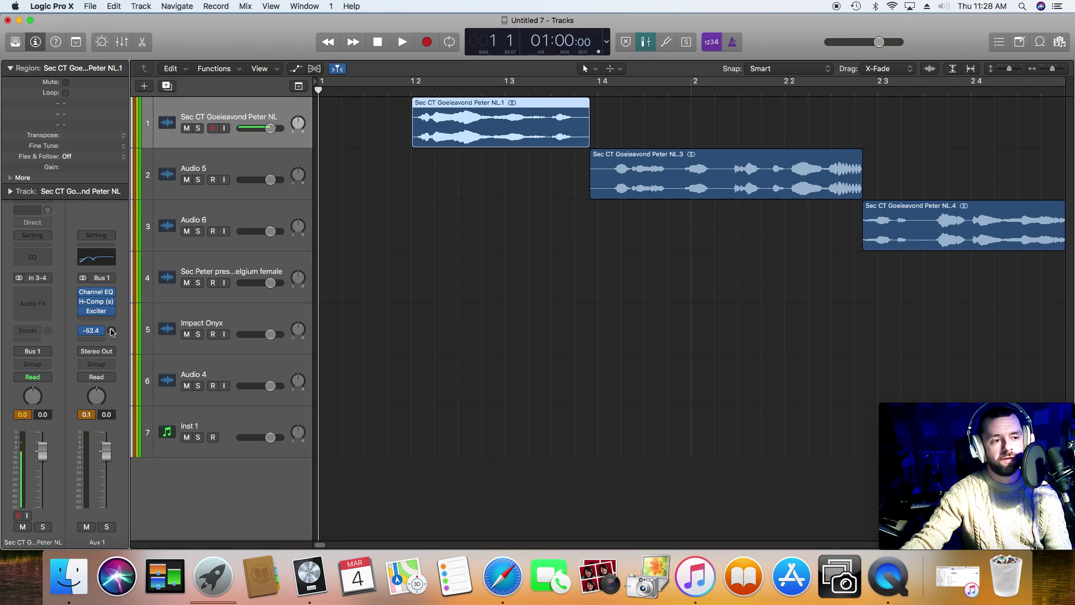
# Insert a stereo H-Comp on Aux 2 with threshold -36.3 dB and ratio 13.80.
pyautogui.click(121, 42)
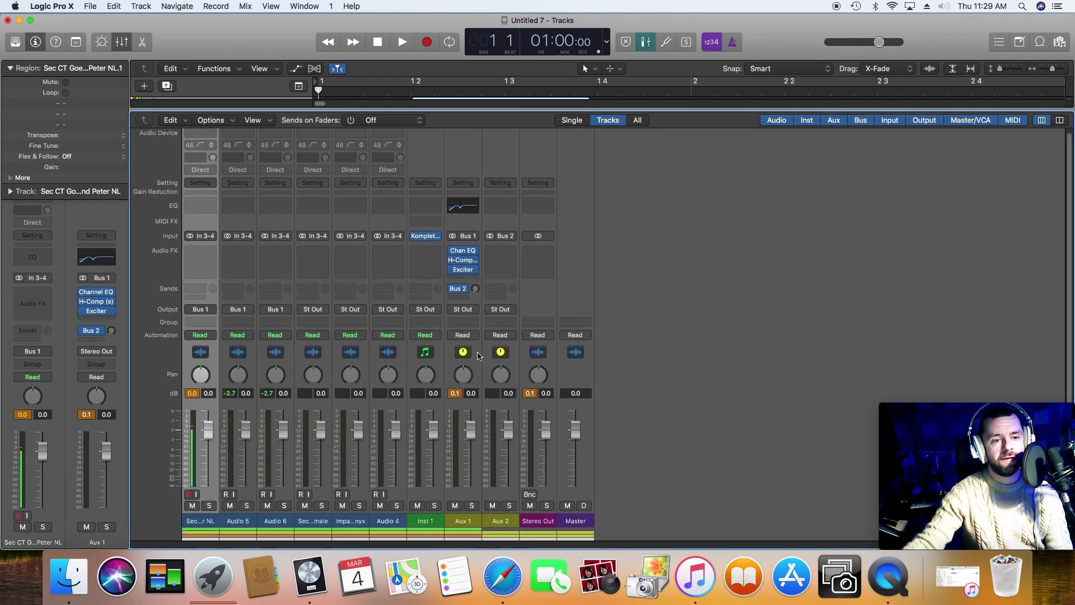
pyautogui.click(502, 253)
pyautogui.moveTo(527, 292)
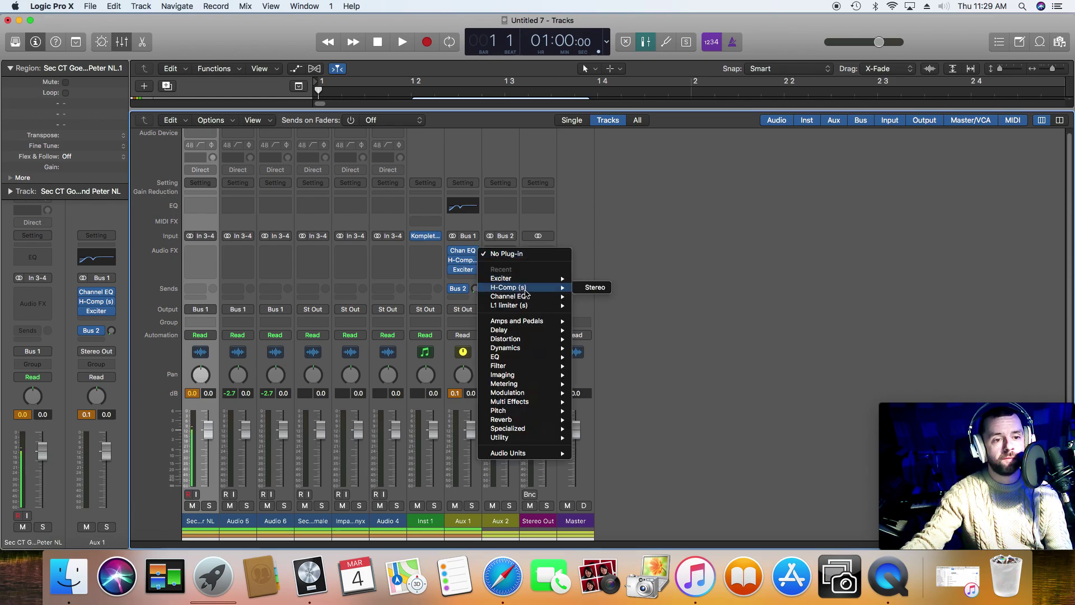
pyautogui.click(595, 289)
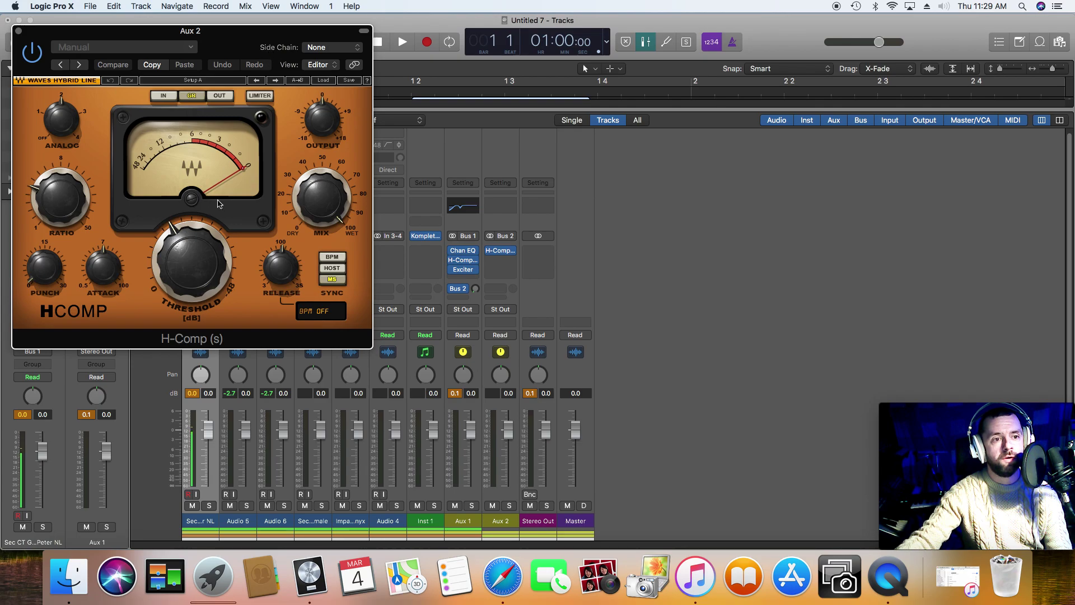
pyautogui.moveTo(245, 43); pyautogui.dragTo(456, 112)
pyautogui.click(124, 42)
pyautogui.moveTo(436, 325); pyautogui.dragTo(405, 361)
pyautogui.moveTo(287, 273); pyautogui.dragTo(287, 243)
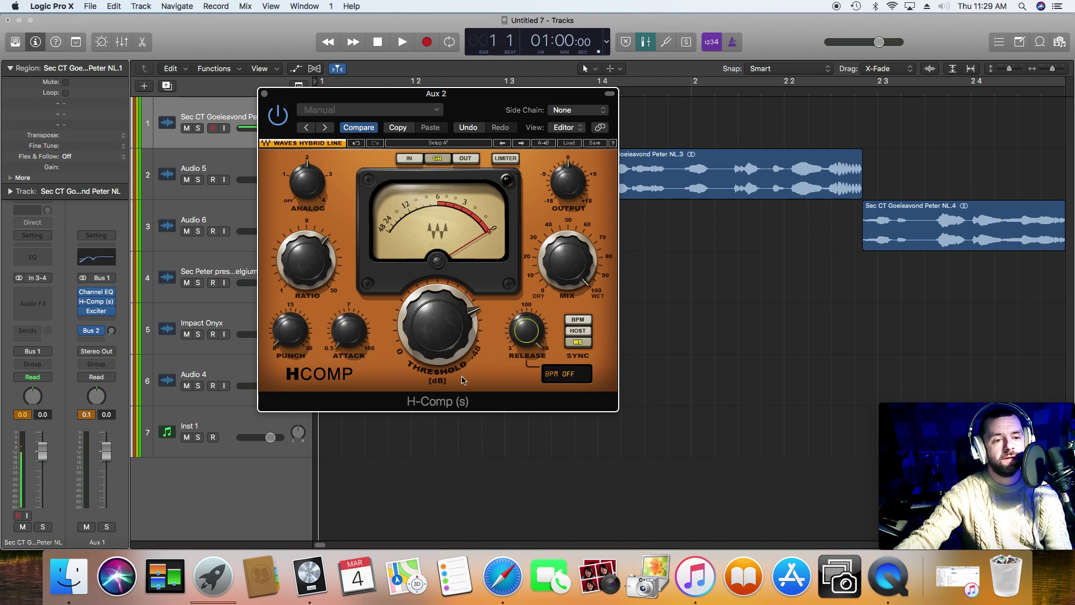
# Raise Aux 1's Bus 2 send level to about -6.7 dB while playing the mix.
pyautogui.click(112, 332)
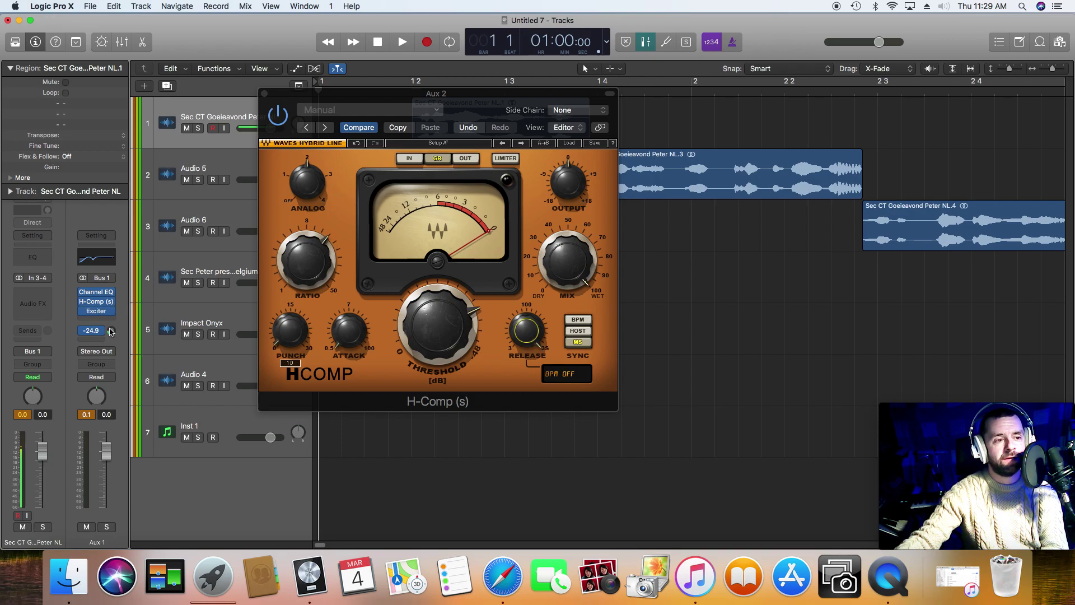
pyautogui.press('space')
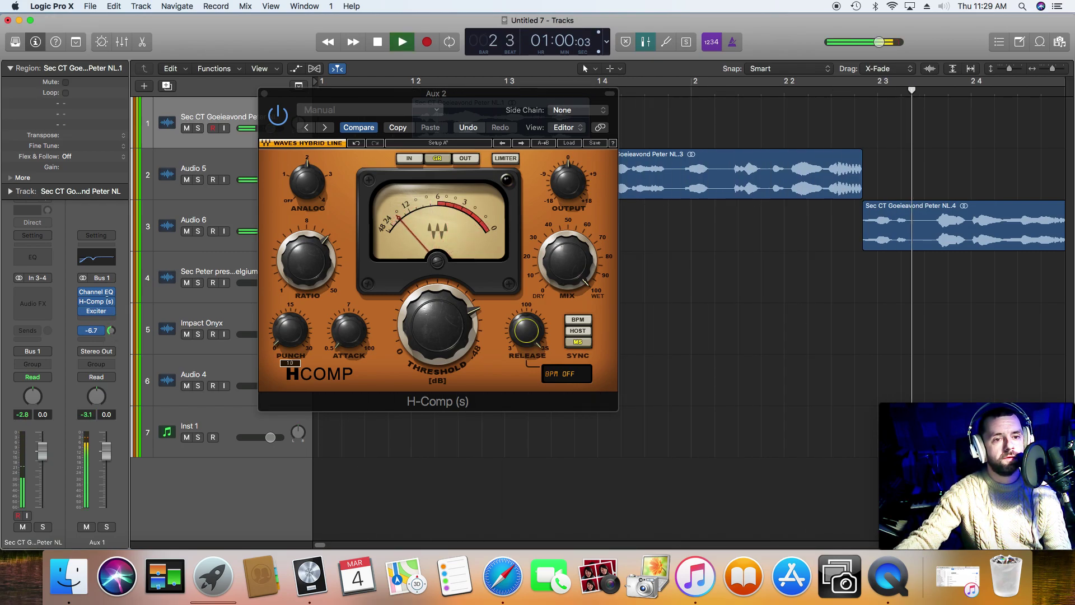
pyautogui.moveTo(109, 301)
pyautogui.press('space')
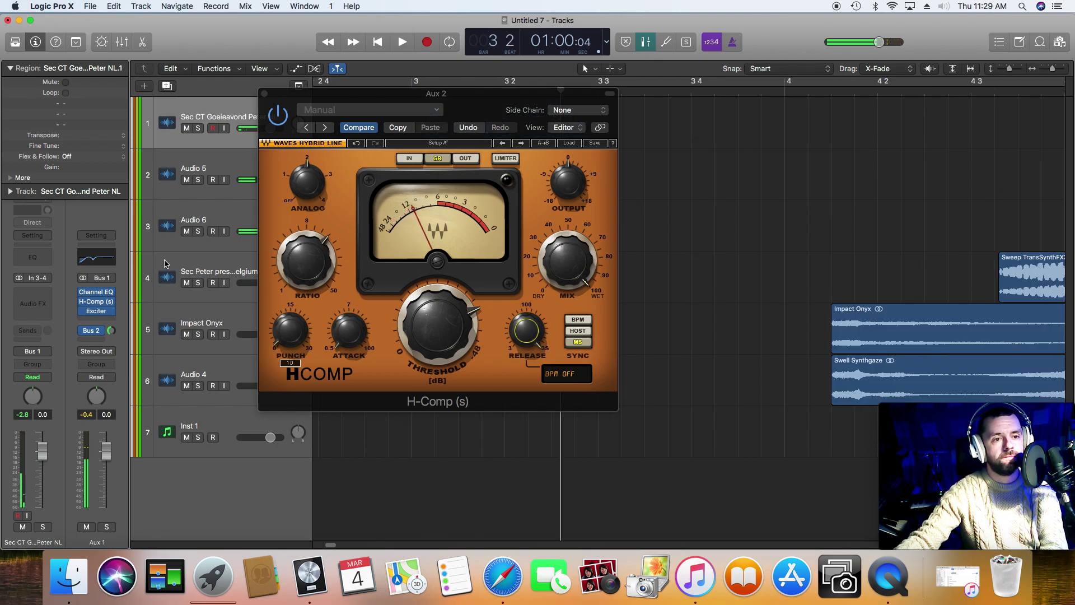
pyautogui.click(264, 94)
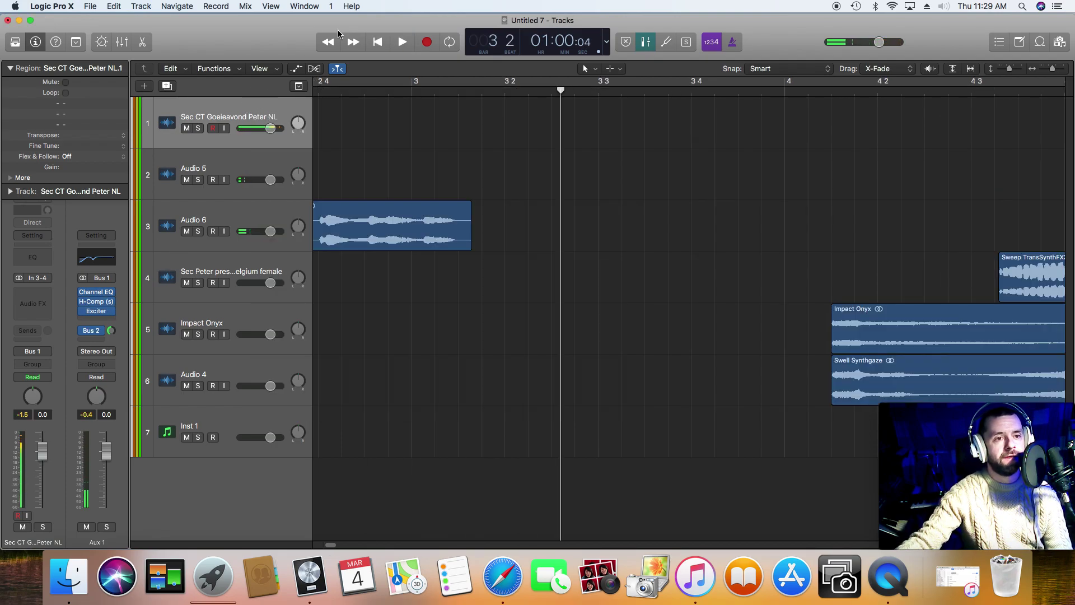
pyautogui.click(378, 41)
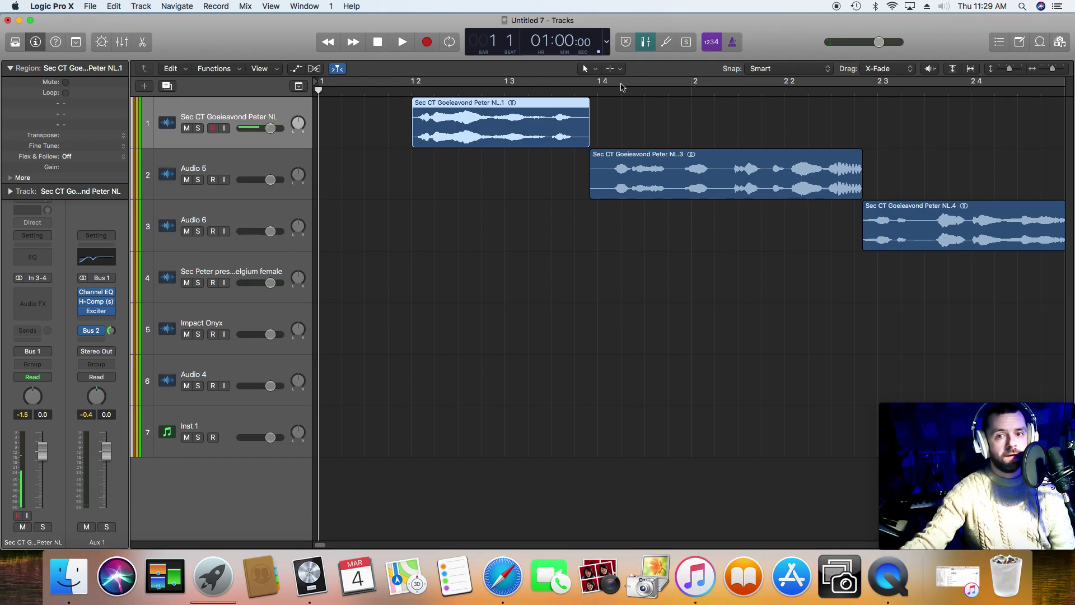
pyautogui.click(1048, 68)
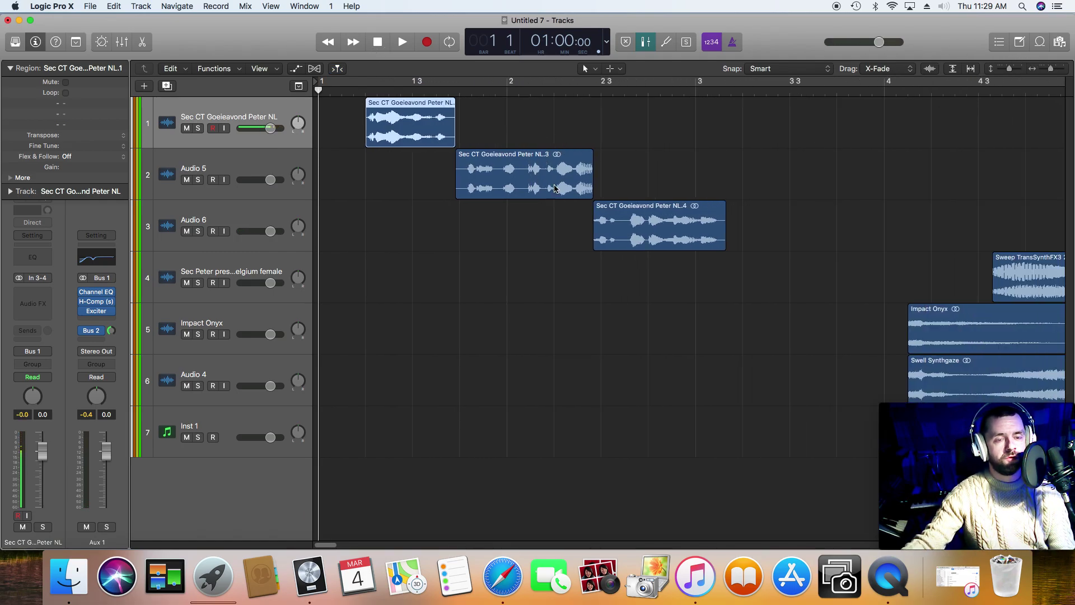
pyautogui.click(1050, 68)
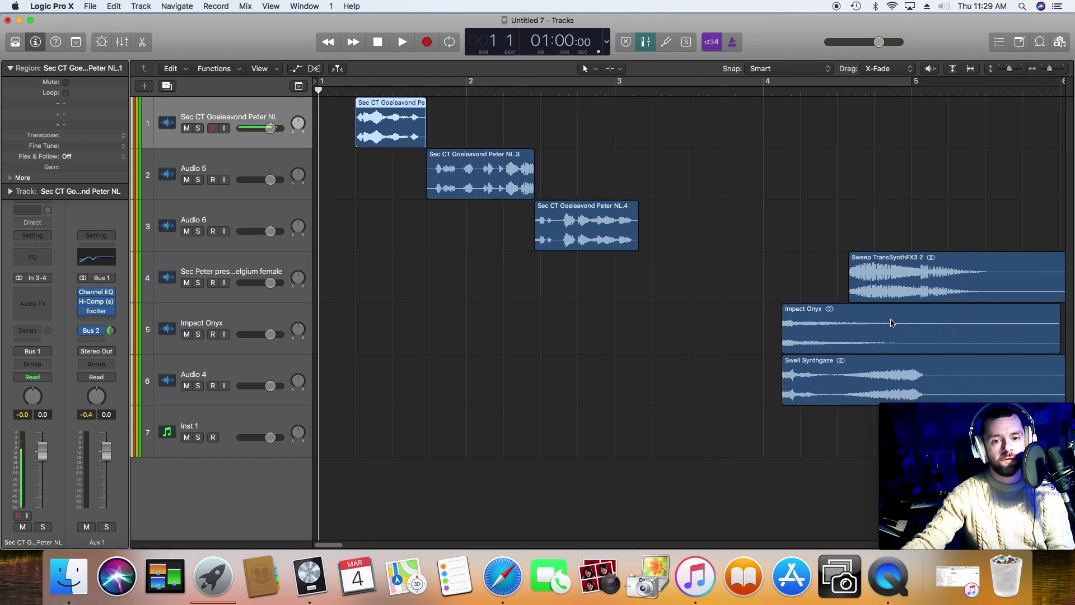
pyautogui.moveTo(833, 339); pyautogui.dragTo(300, 319)
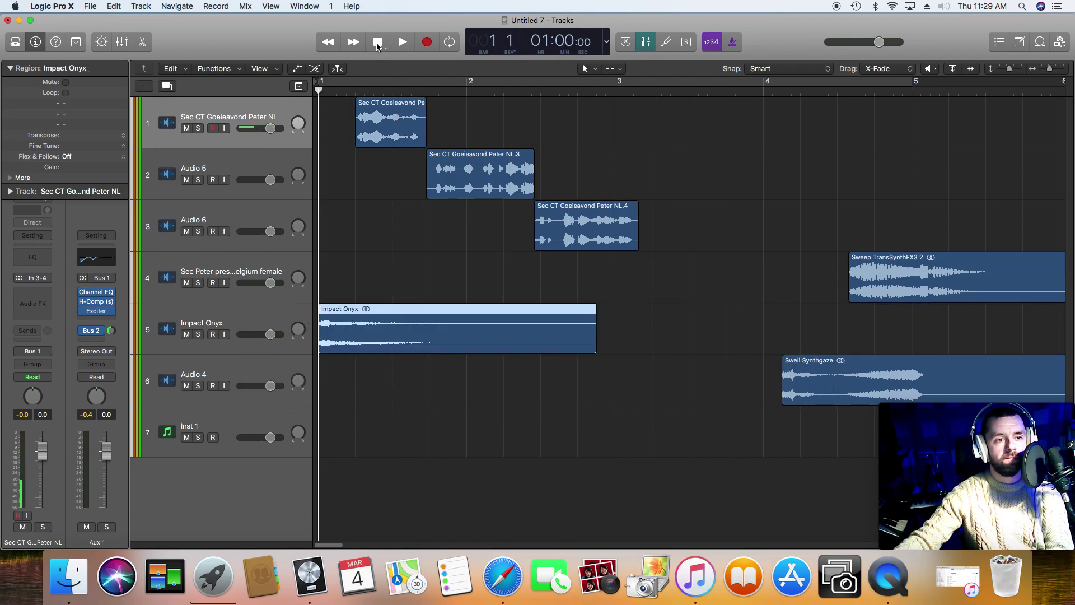
pyautogui.press('space')
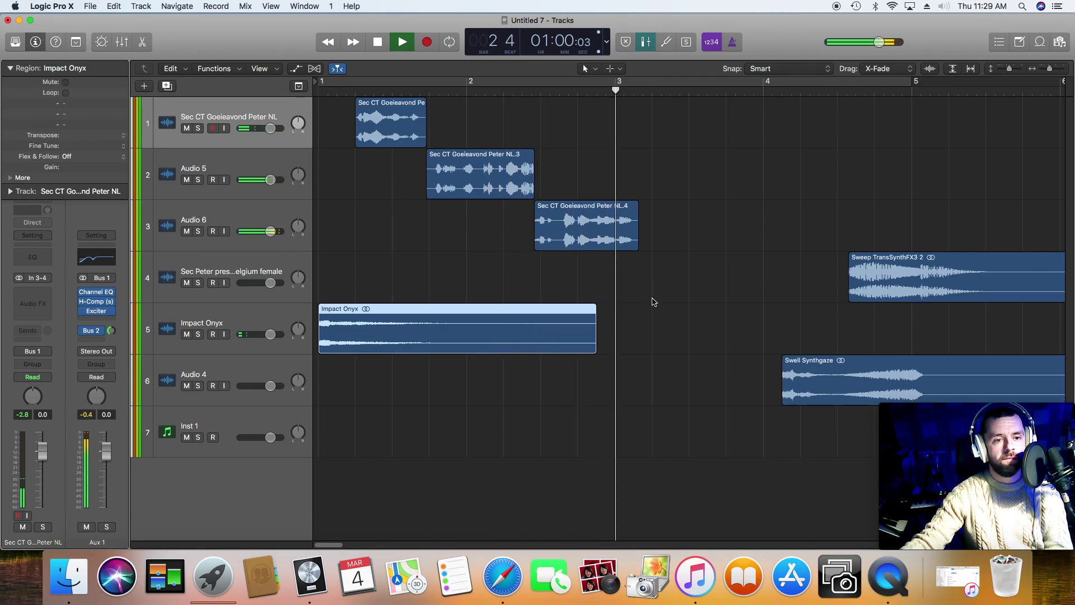
pyautogui.press('space')
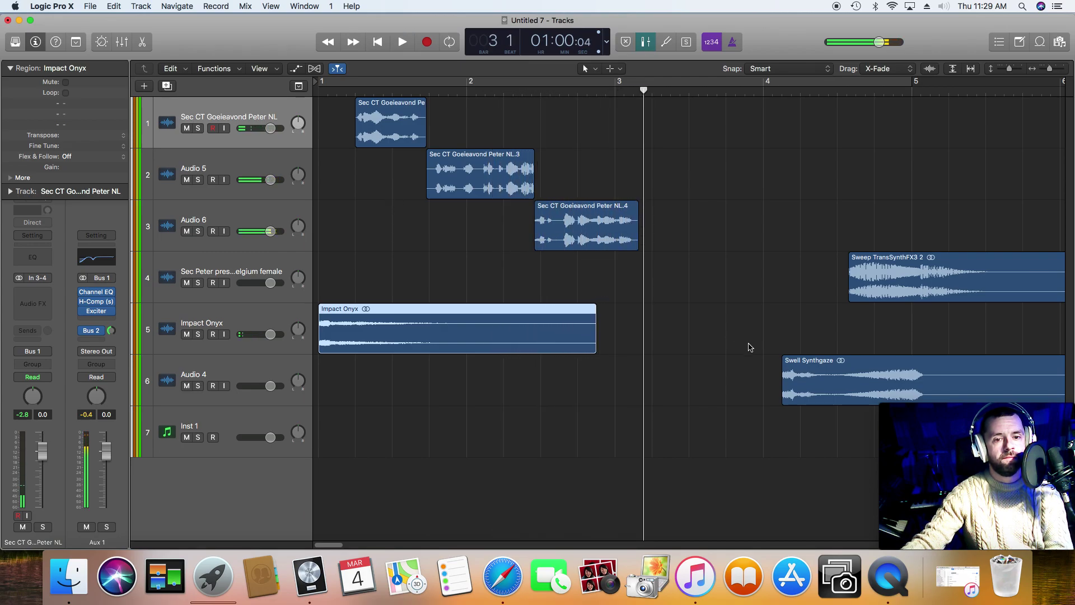
pyautogui.click(378, 42)
pyautogui.click(402, 42)
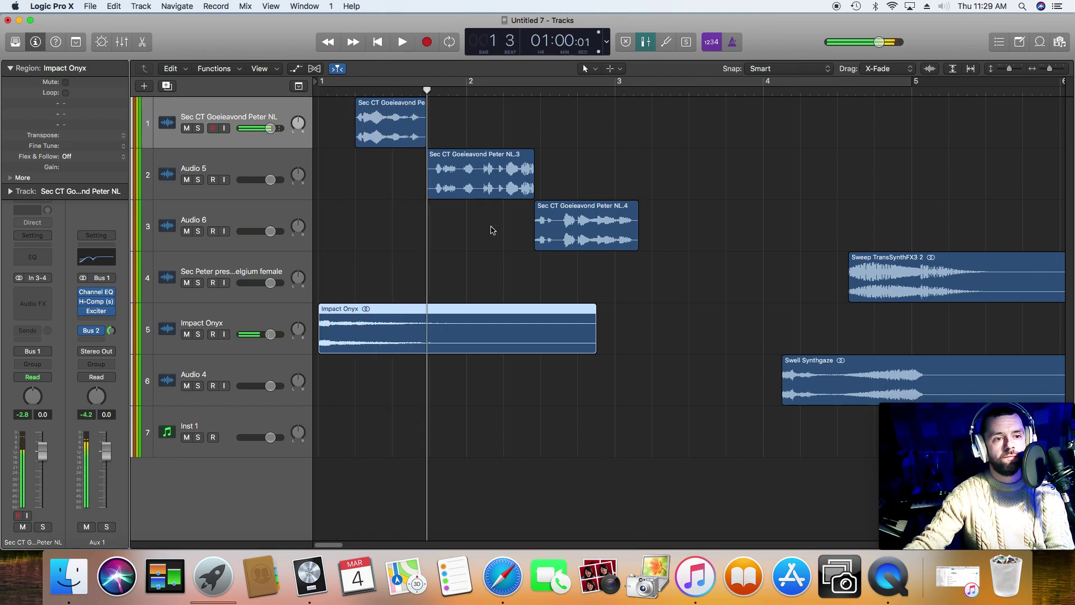
pyautogui.moveTo(468, 125); pyautogui.dragTo(594, 257)
# Nudge the NL.3 and NL.4 vocal clips later and move the Sweep region to start as the first vocal ends.
pyautogui.moveTo(483, 181); pyautogui.dragTo(491, 182)
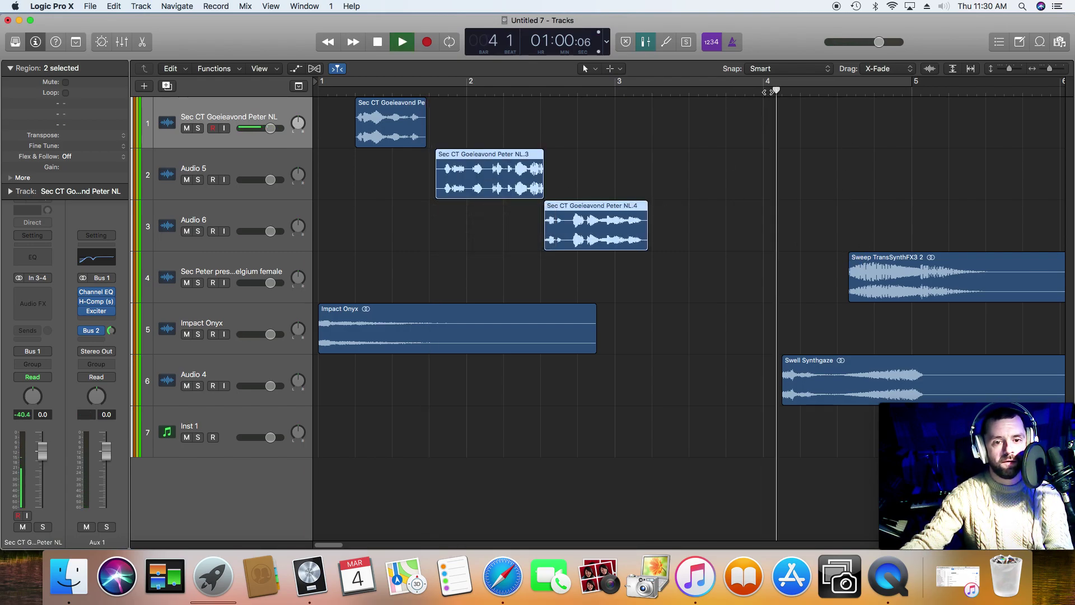
pyautogui.click(871, 282)
pyautogui.moveTo(871, 281); pyautogui.dragTo(751, 235)
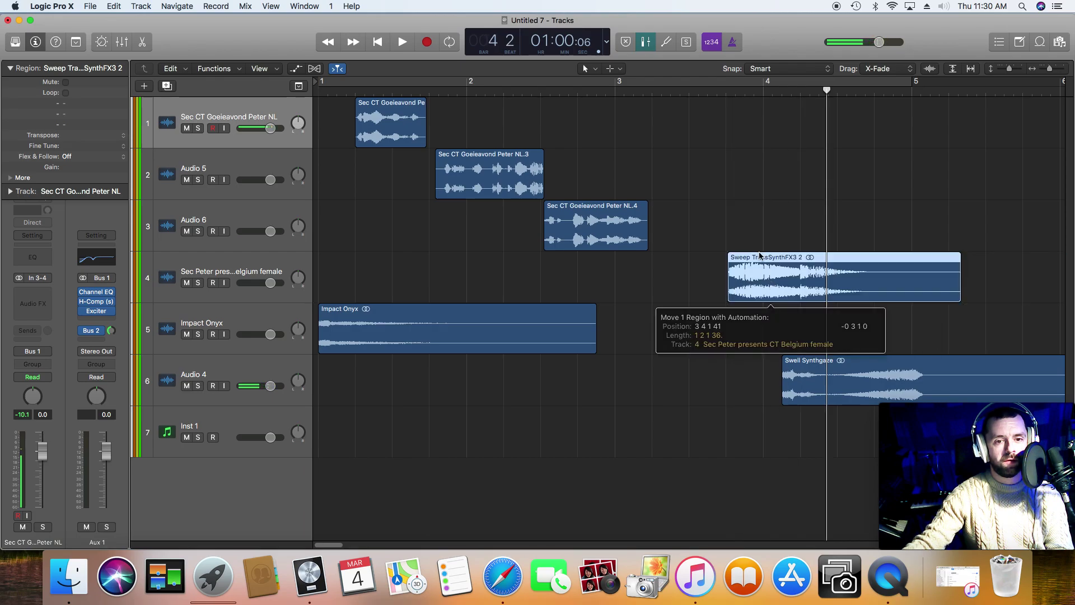
pyautogui.click(704, 92)
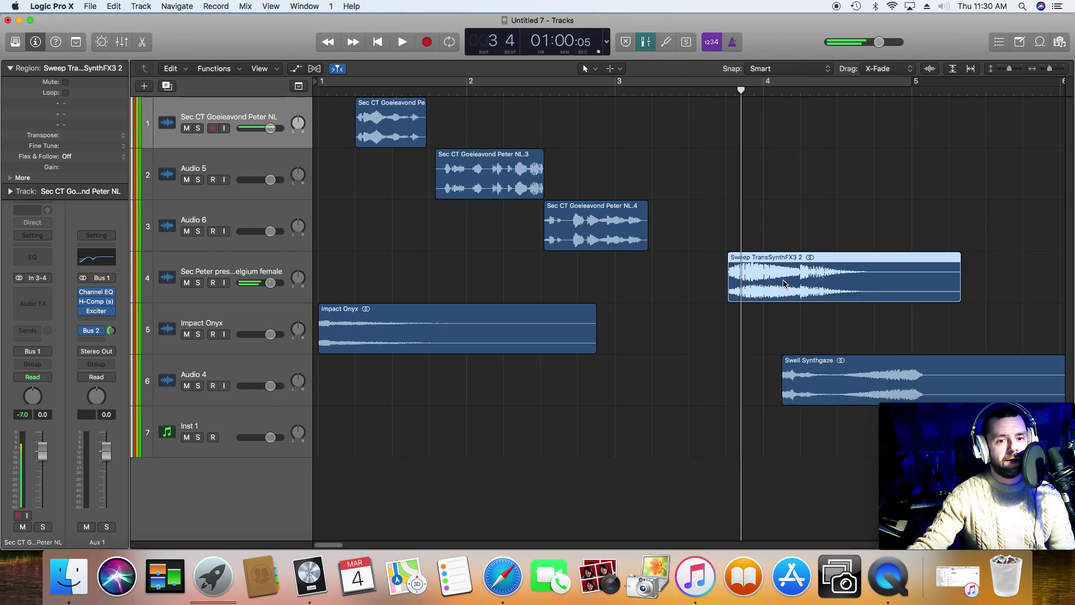
pyautogui.moveTo(784, 283); pyautogui.dragTo(473, 274)
# Split the Sweep TransSynthFX3 region at the playhead and move its right part later to about bar 3.
pyautogui.click(1049, 70)
pyautogui.press('space')
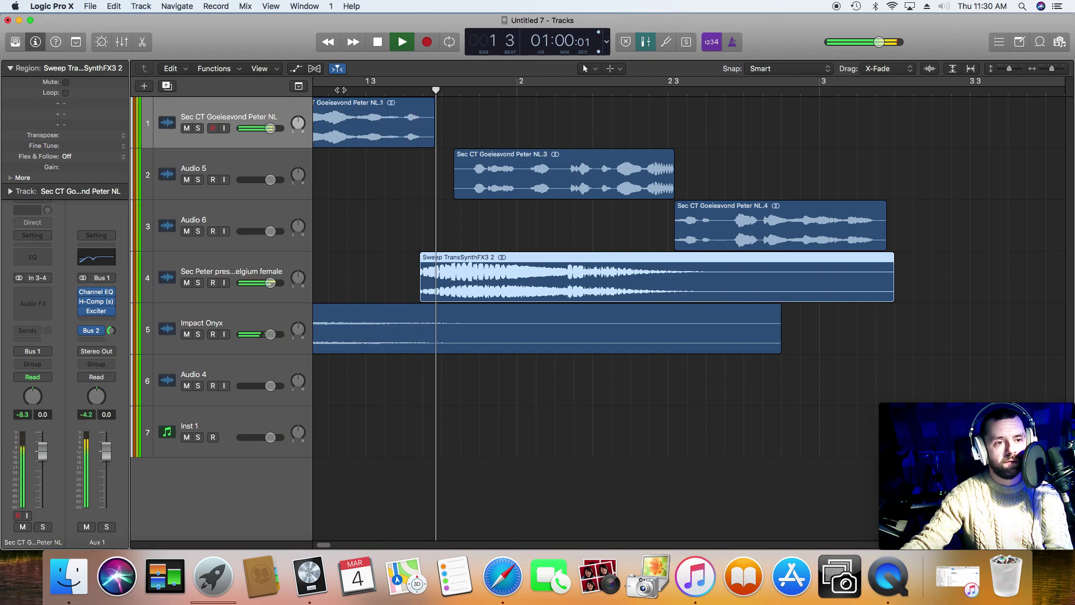
pyautogui.press('space')
pyautogui.press('space')
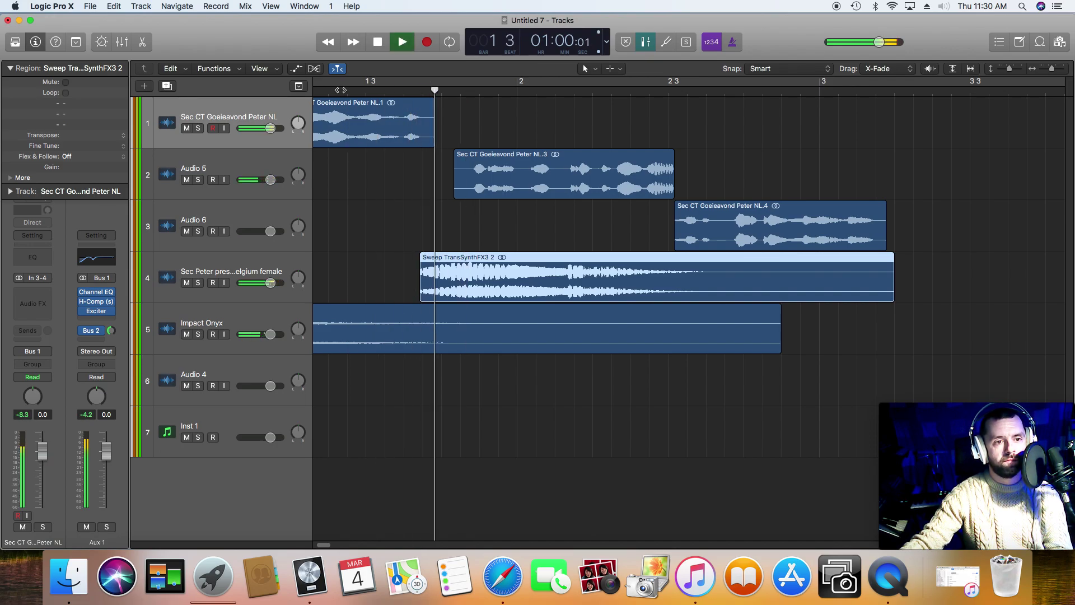
pyautogui.press('space')
pyautogui.rightClick(483, 286)
pyautogui.click(483, 286)
pyautogui.moveTo(519, 274); pyautogui.dragTo(1005, 274)
pyautogui.press('space')
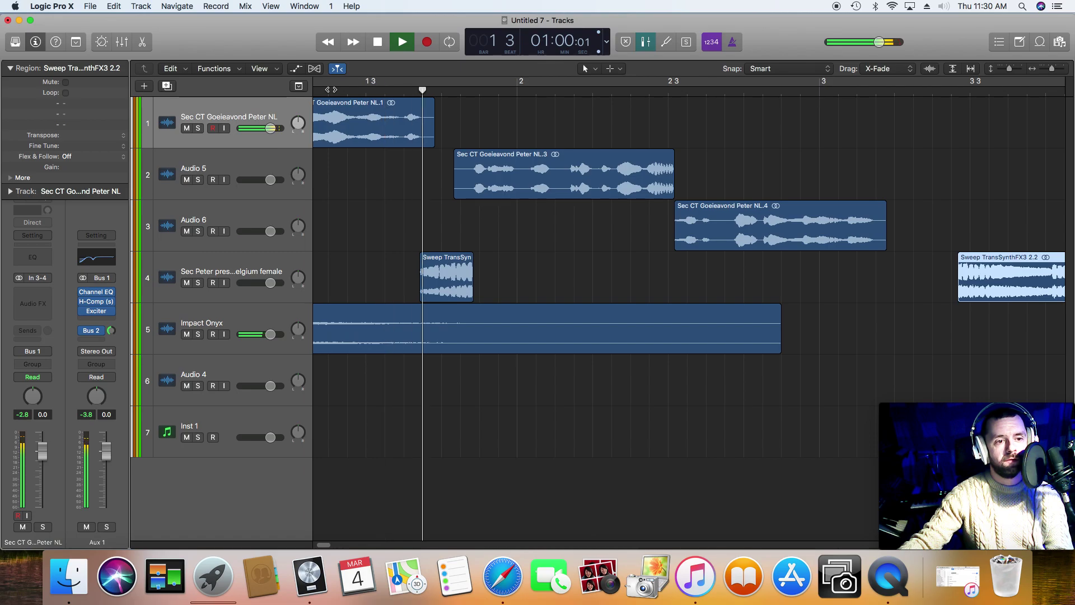
pyautogui.press('space')
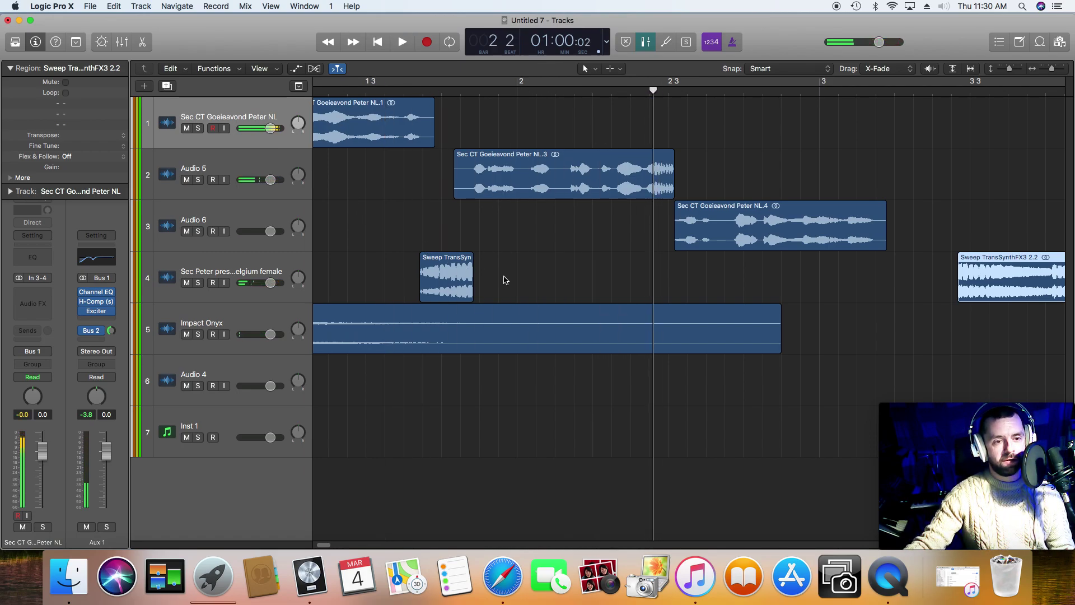
# Apply a Slow Down fade-out to the end of the short Sweep TransSynthFX3 chop and audition it.
pyautogui.press('t')
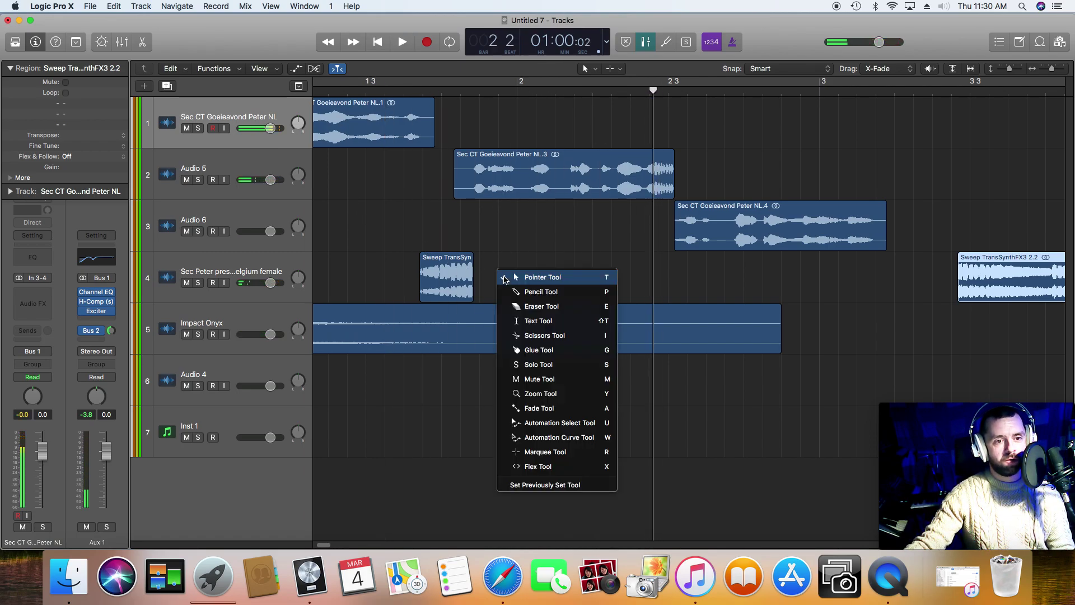
pyautogui.click(566, 408)
pyautogui.click(471, 277)
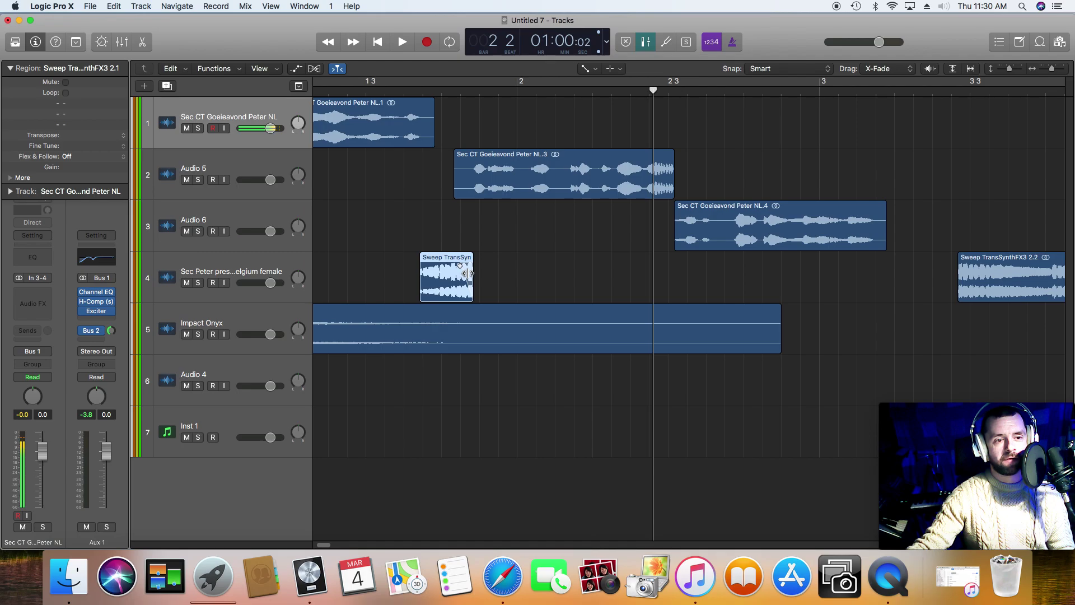
pyautogui.rightClick(468, 270)
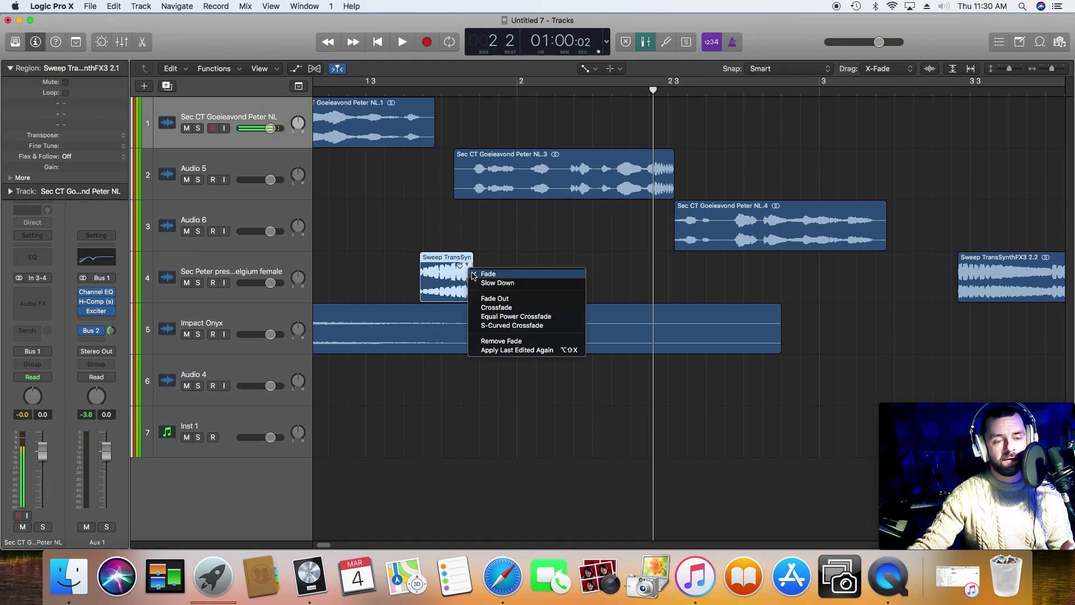
pyautogui.click(497, 283)
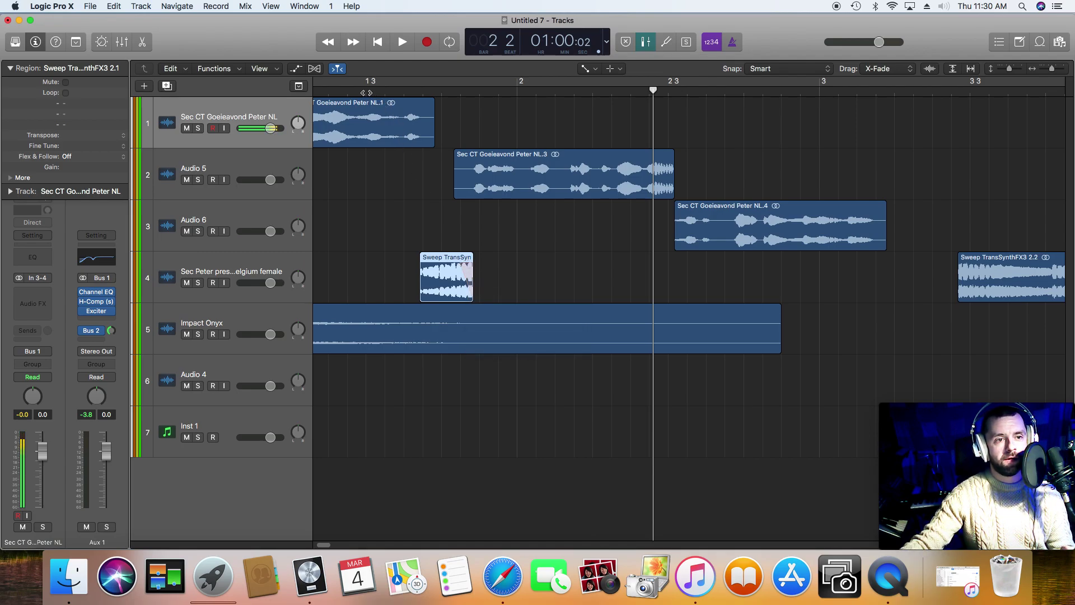
pyautogui.press('space')
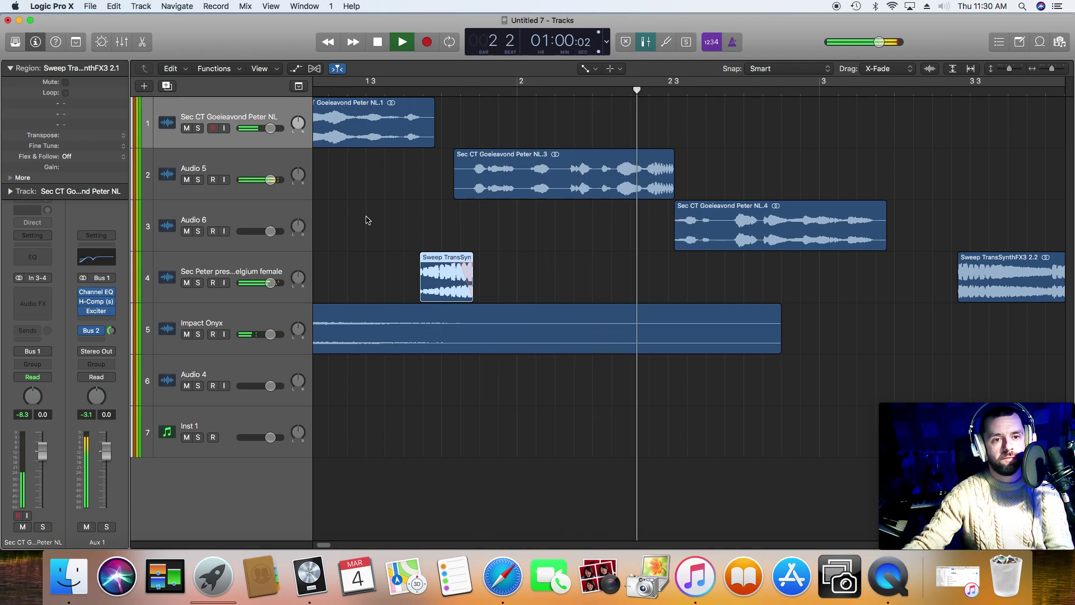
pyautogui.press('space')
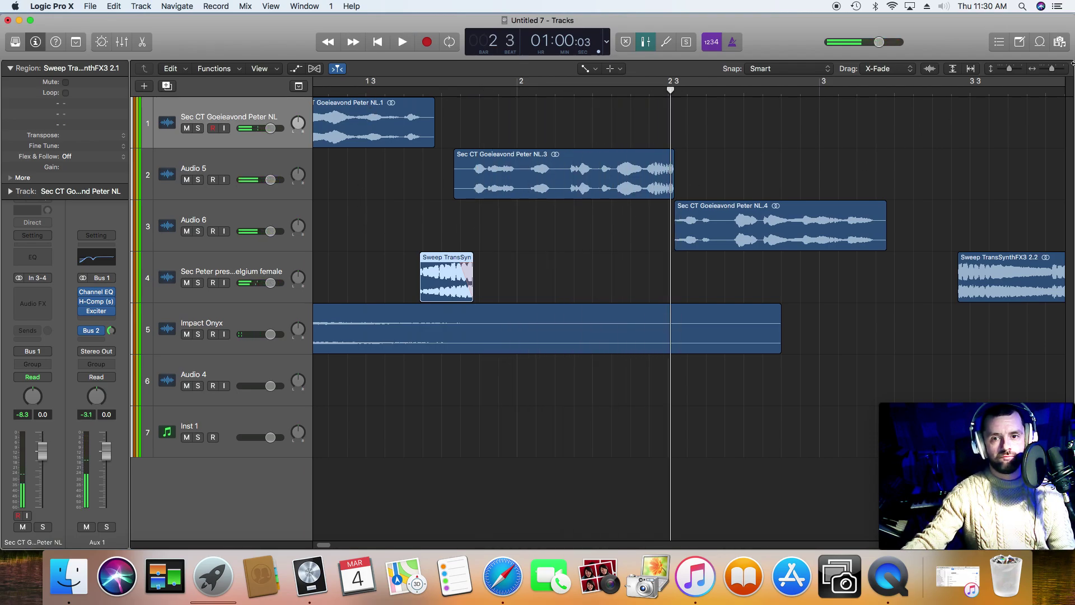
pyautogui.moveTo(1052, 69); pyautogui.dragTo(1050, 69)
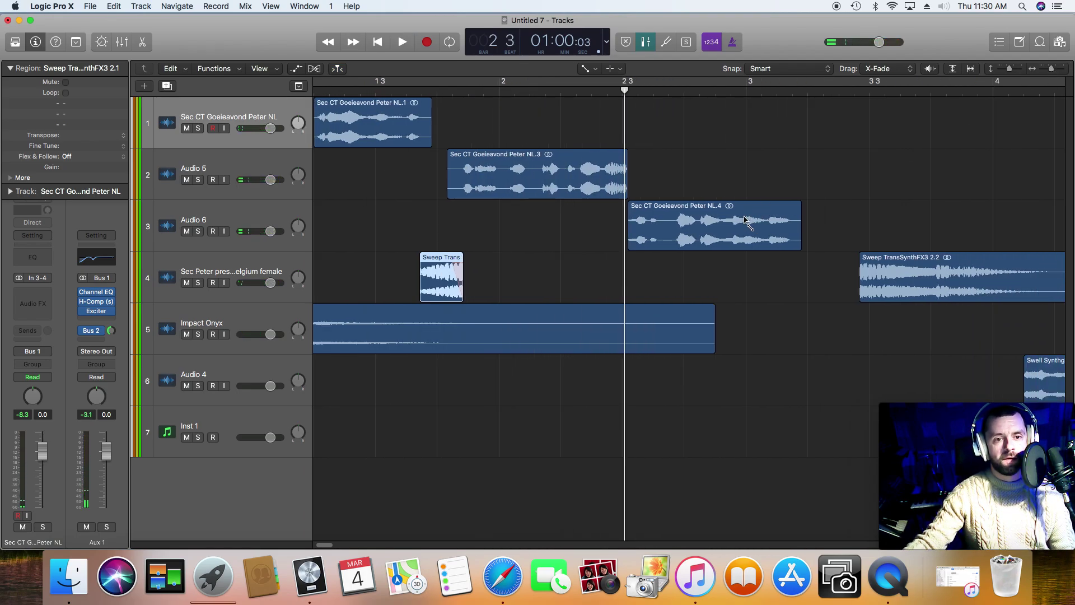
# Move the NL.4 vocal clip later and bring the Swell Synthgaze region earlier to bar 2 3.
pyautogui.press('t')
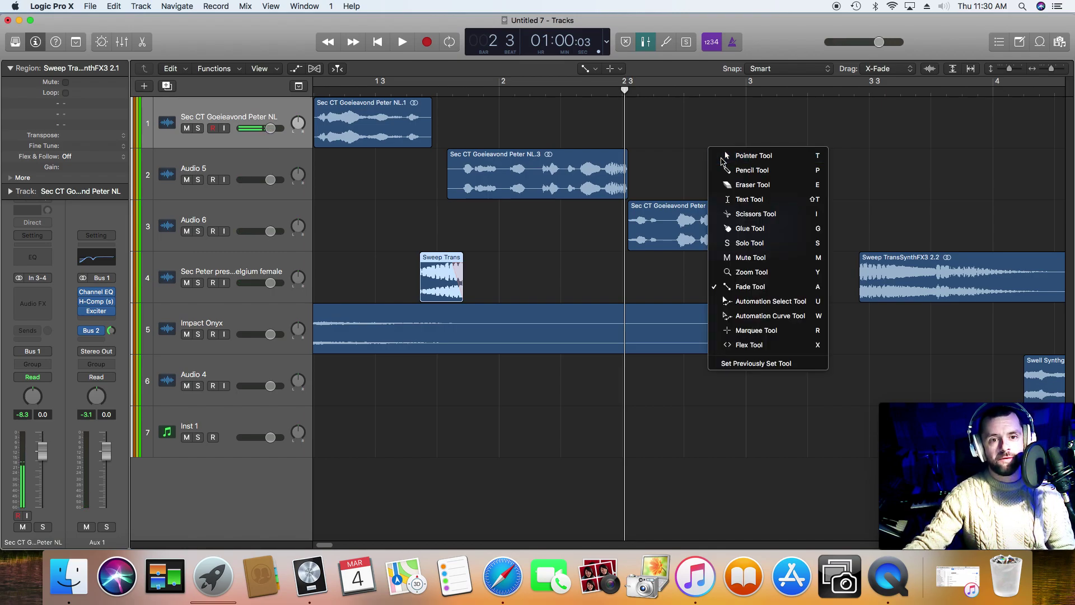
pyautogui.click(722, 161)
pyautogui.moveTo(681, 233); pyautogui.dragTo(719, 233)
pyautogui.moveTo(1042, 376); pyautogui.dragTo(660, 368)
pyautogui.click(588, 91)
pyautogui.press('space')
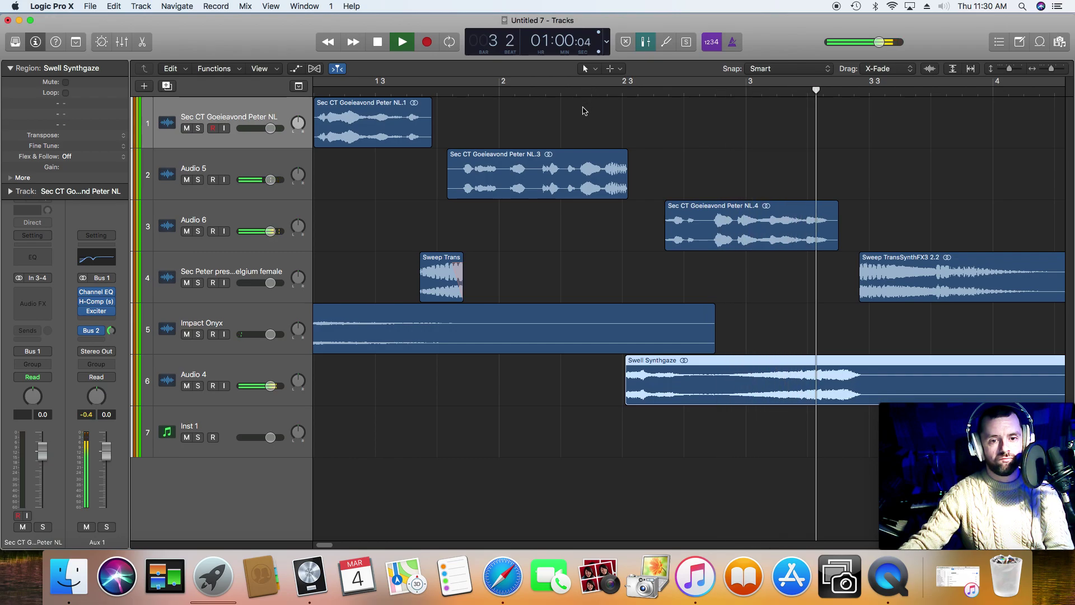
pyautogui.press('space')
# Delete the leftover Sweep 2.2 piece on track 4 and play the jingle from the start.
pyautogui.click(904, 291)
pyautogui.press('Delete')
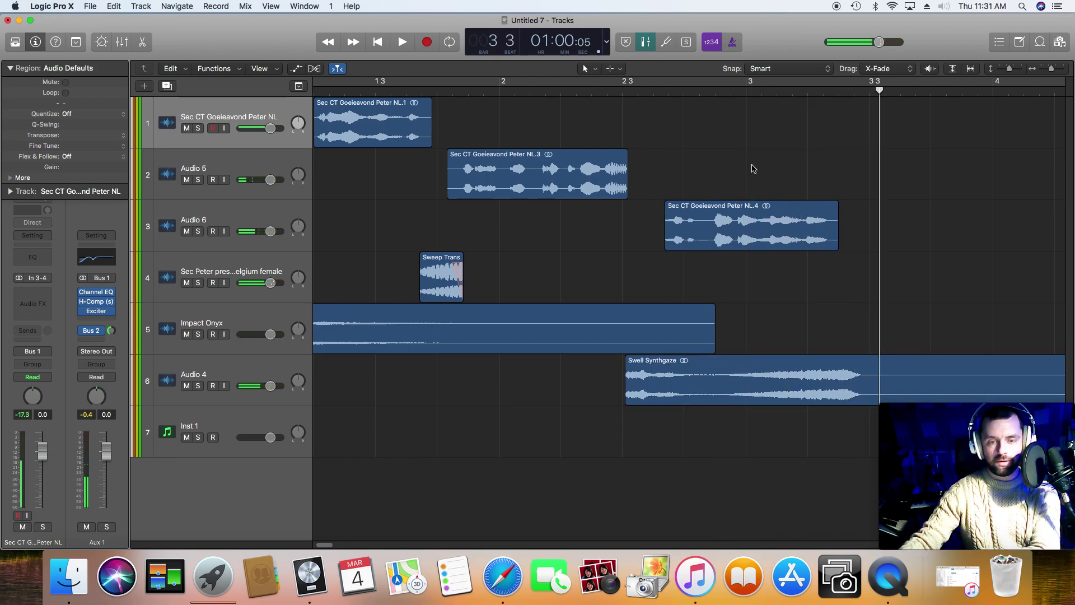
pyautogui.press('space')
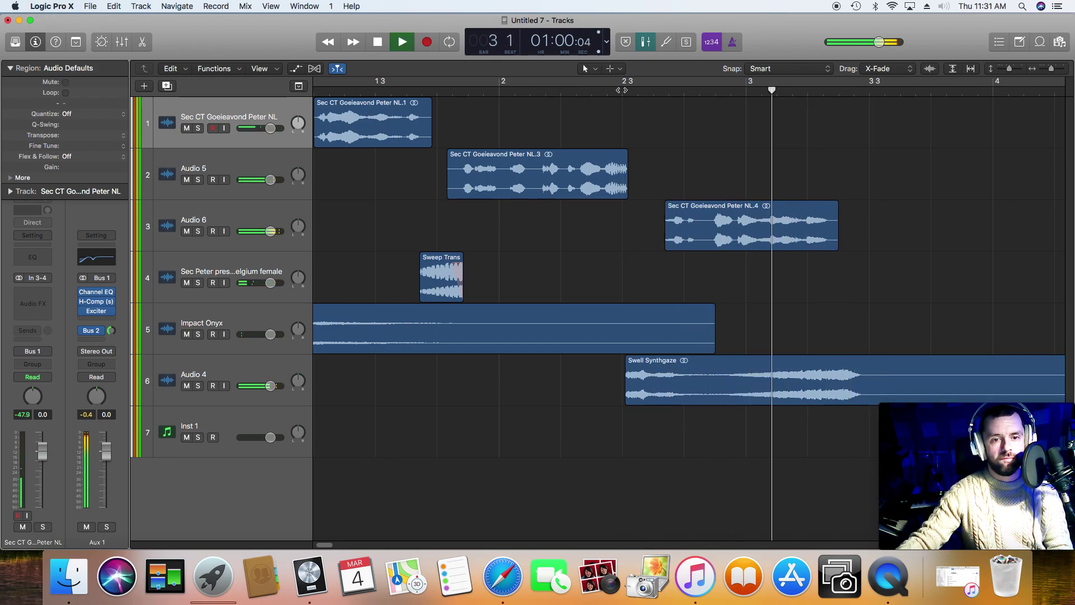
pyautogui.press('space')
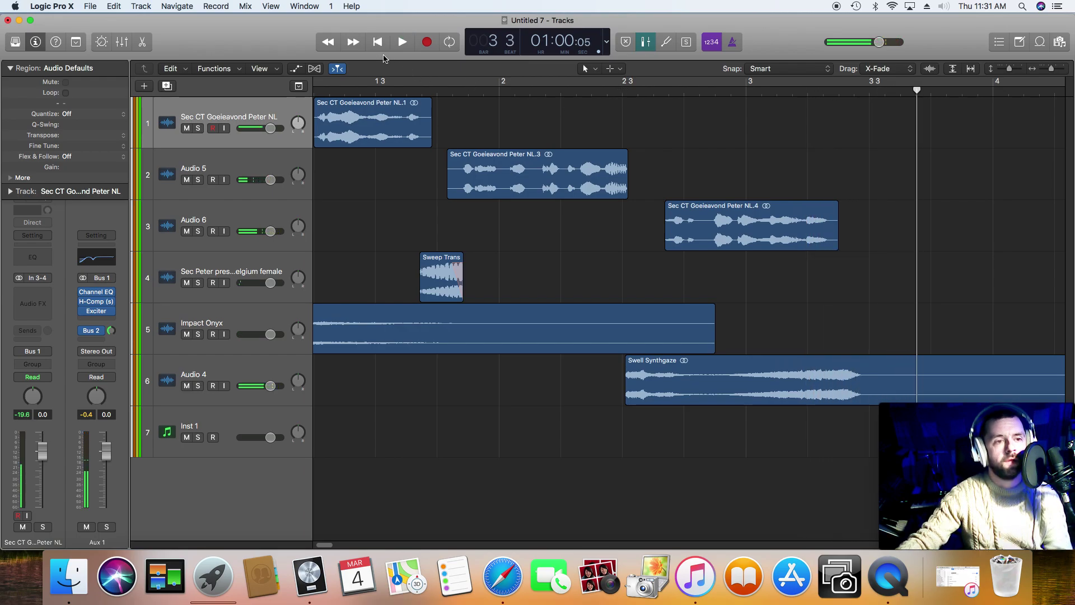
pyautogui.click(383, 44)
pyautogui.press('space')
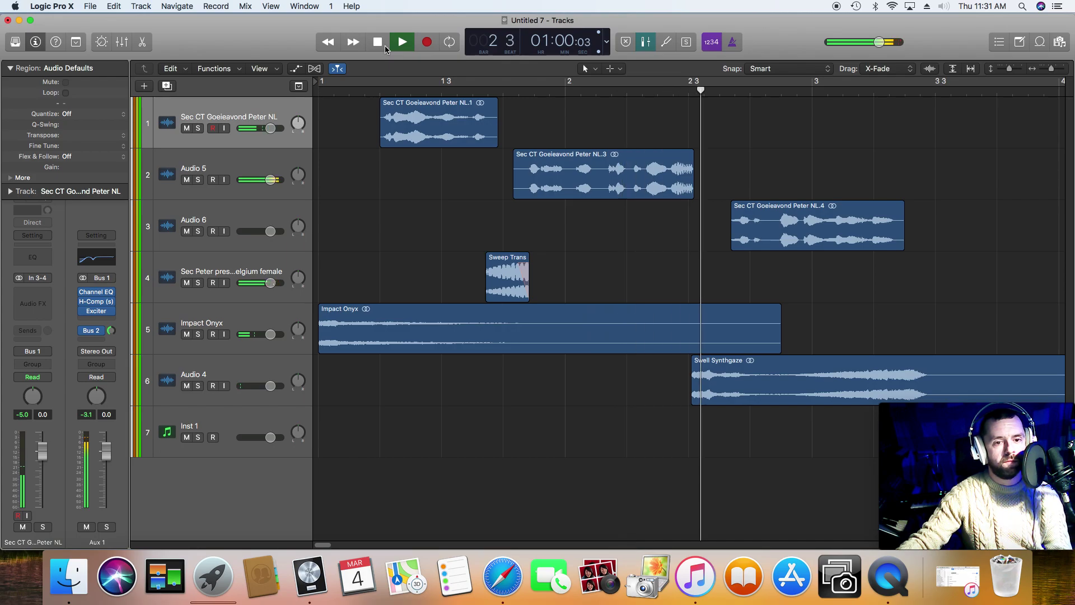
pyautogui.press('space')
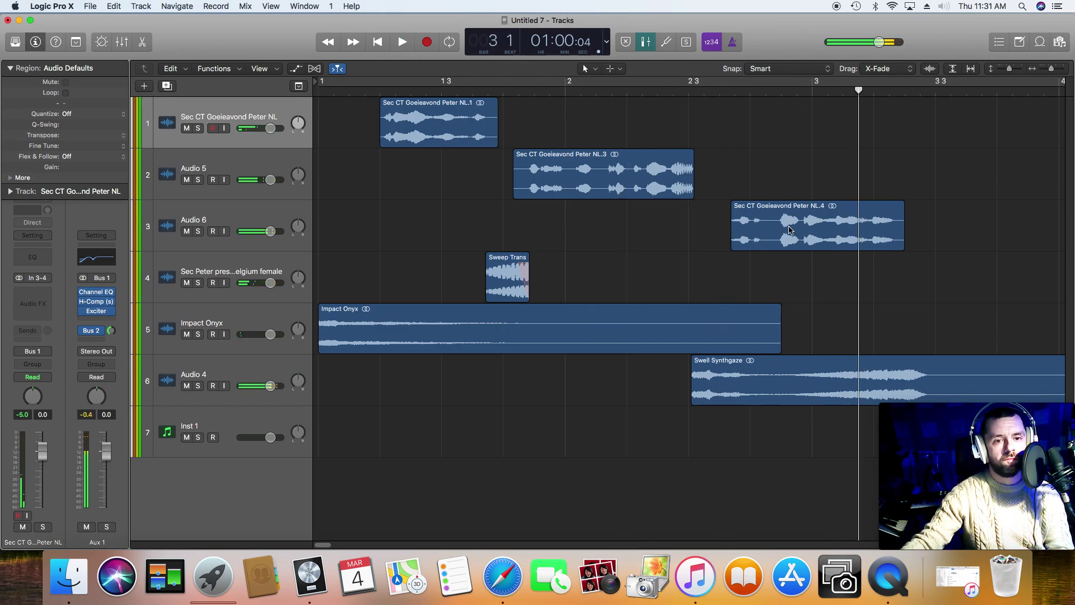
# Nudge the last vocal clip later to about bar 2 4 1 1 and play from bar 2.
pyautogui.click(792, 232)
pyautogui.moveTo(793, 232); pyautogui.dragTo(811, 232)
pyautogui.doubleClick(565, 88)
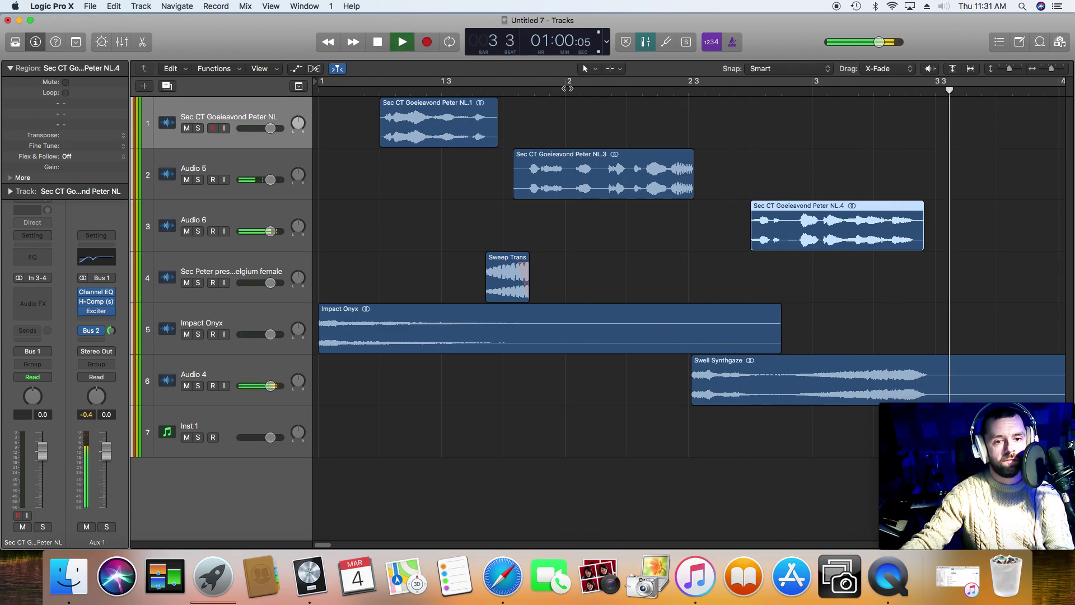
pyautogui.press('space')
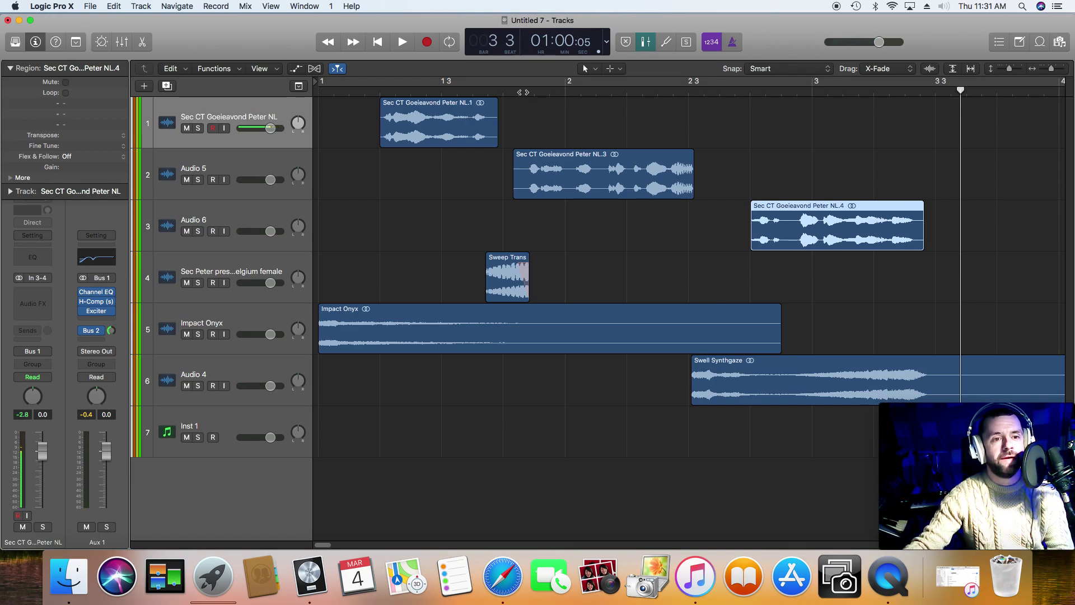
# Audition the jingle from bar 1 4, then move the playhead to bar 3 3 and bring up the Swell Synthgaze region's actions.
pyautogui.click(519, 92)
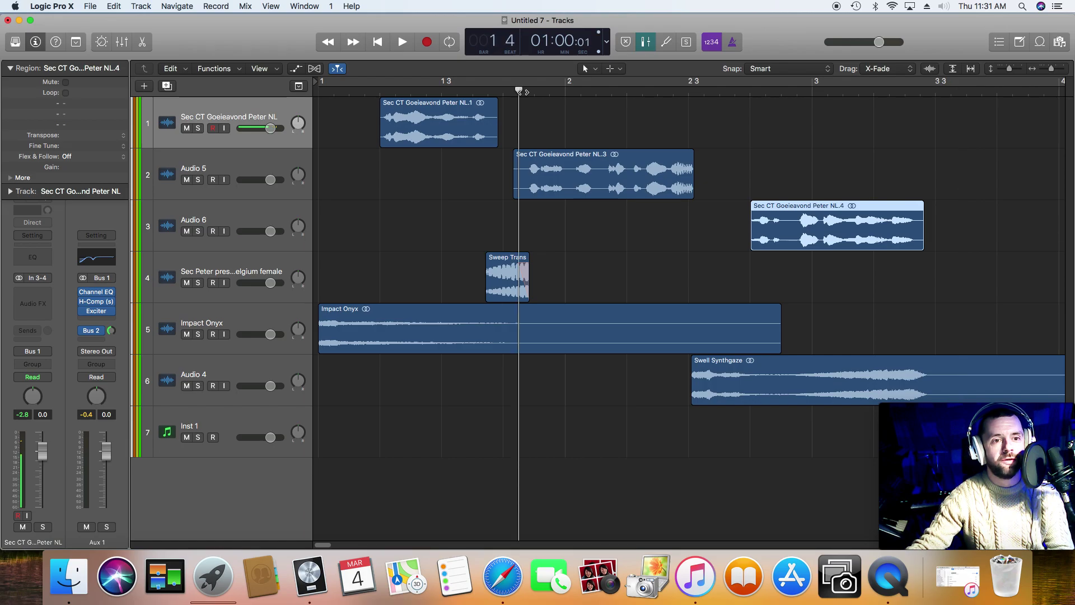
pyautogui.click(383, 49)
pyautogui.press('space')
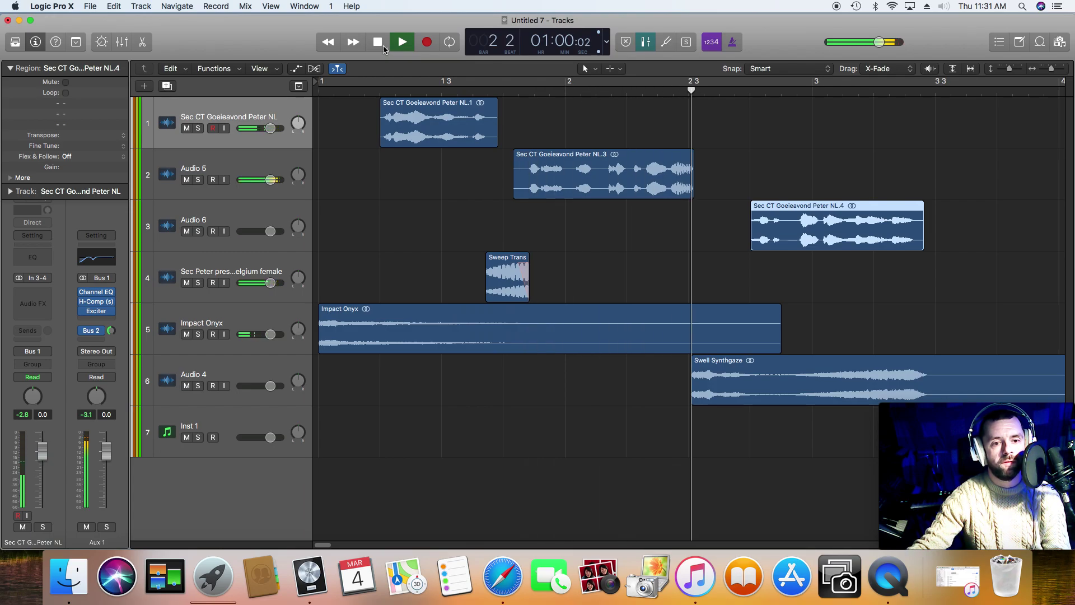
pyautogui.press('space')
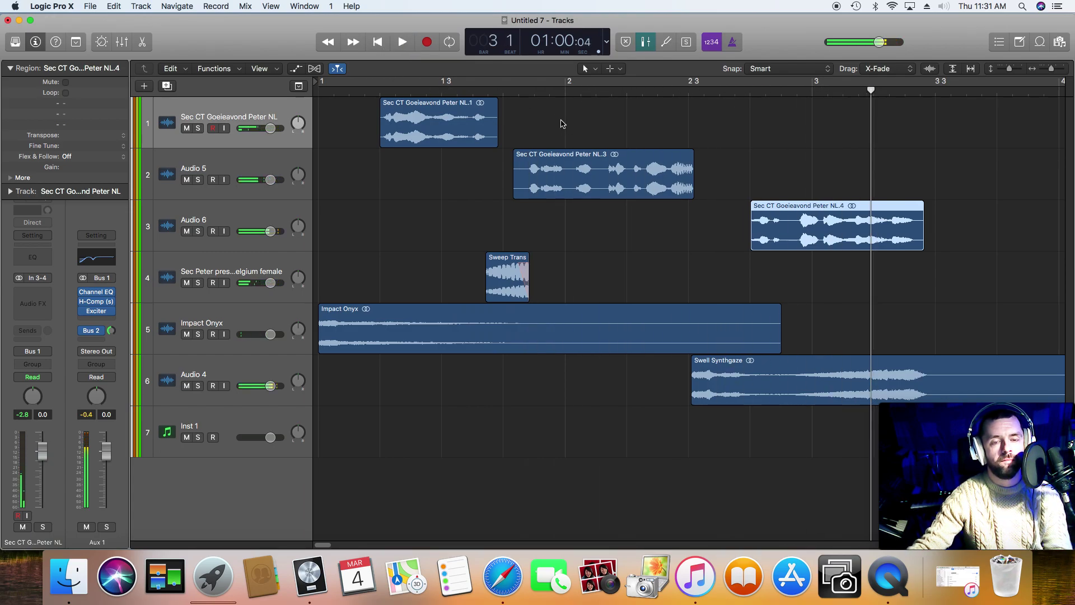
pyautogui.click(520, 92)
pyautogui.press('space')
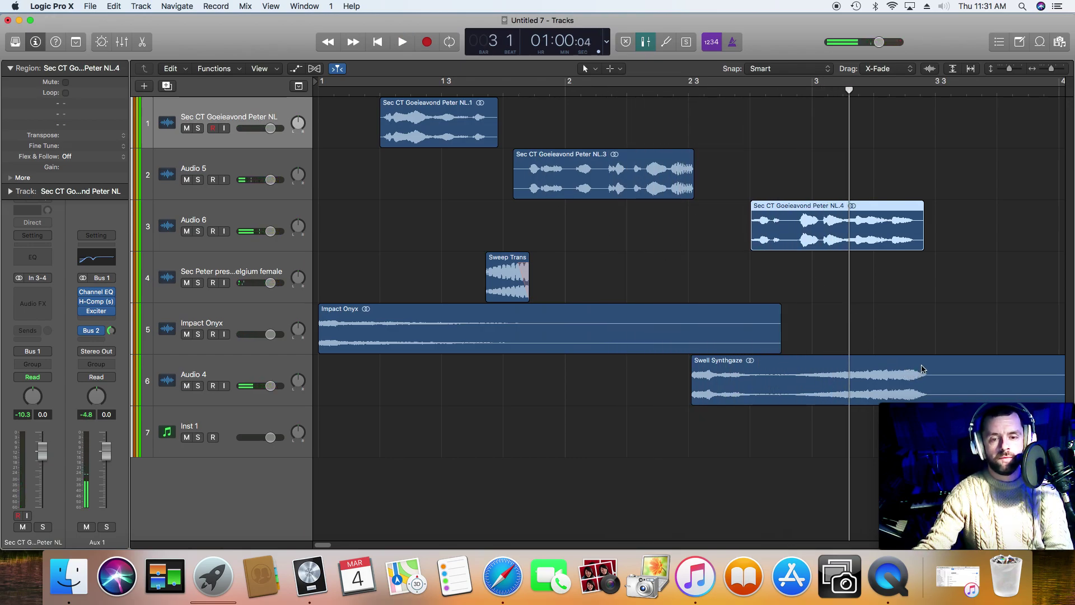
pyautogui.click(934, 92)
pyautogui.rightClick(946, 365)
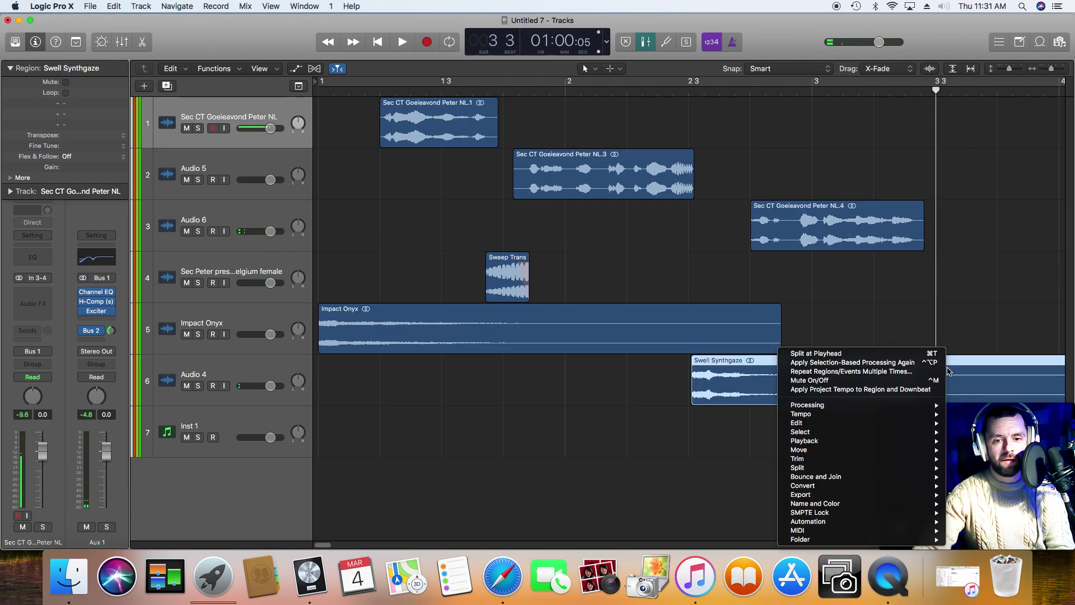
# Split Swell Synthgaze at bar 3 3, delete the tail, and try time-stretching the region shorter.
pyautogui.click(817, 353)
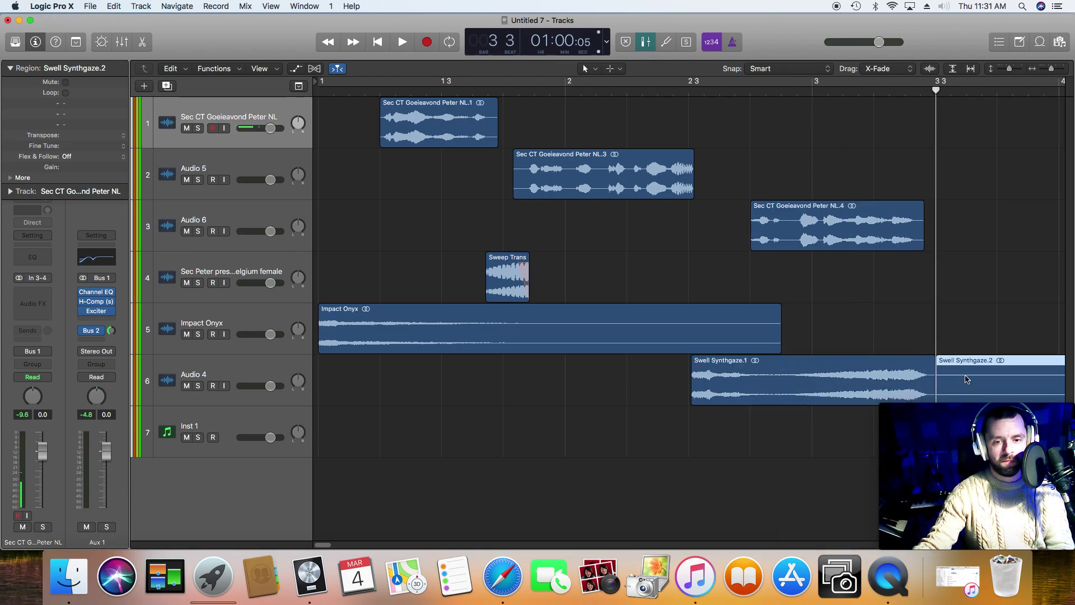
pyautogui.press('Delete')
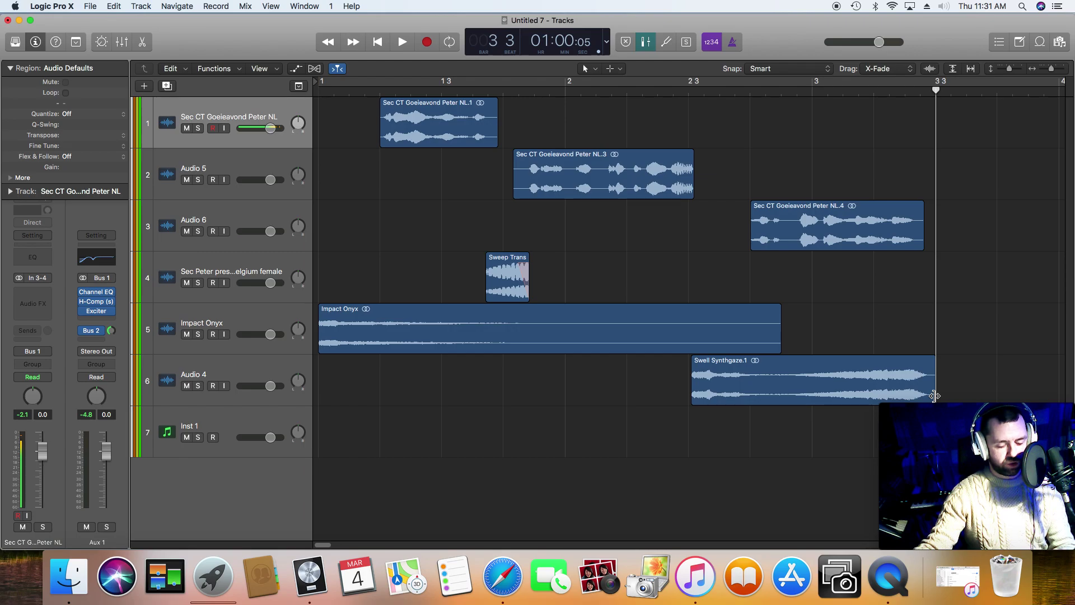
pyautogui.moveTo(934, 396); pyautogui.dragTo(756, 381)
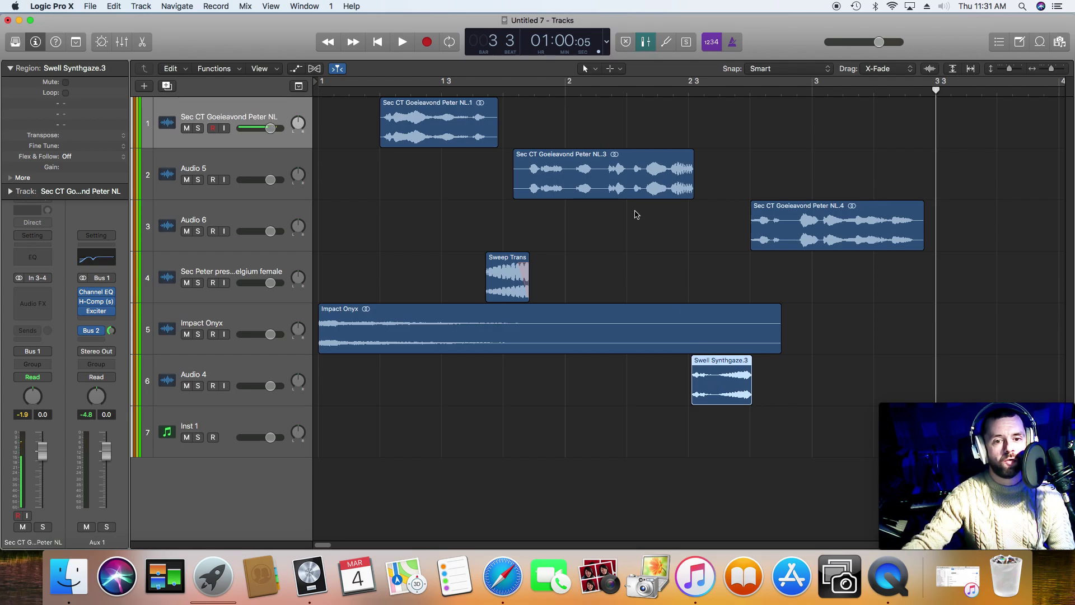
pyautogui.press('space')
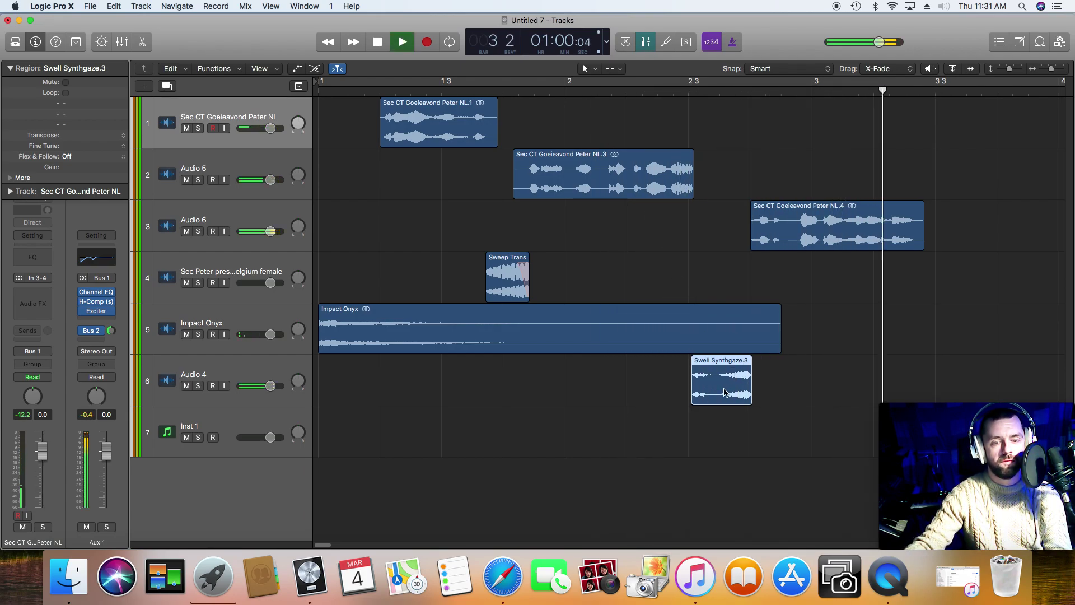
pyautogui.press('space')
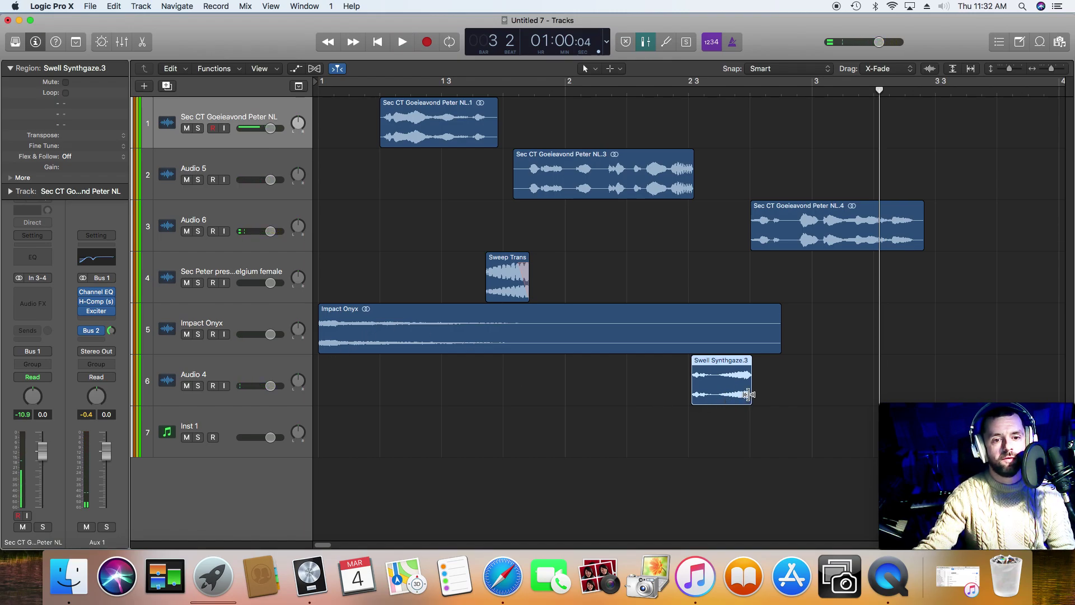
# Undo the time-stretch and audition the shortened swell from around bar 2 2.
pyautogui.click(114, 6)
pyautogui.click(123, 15)
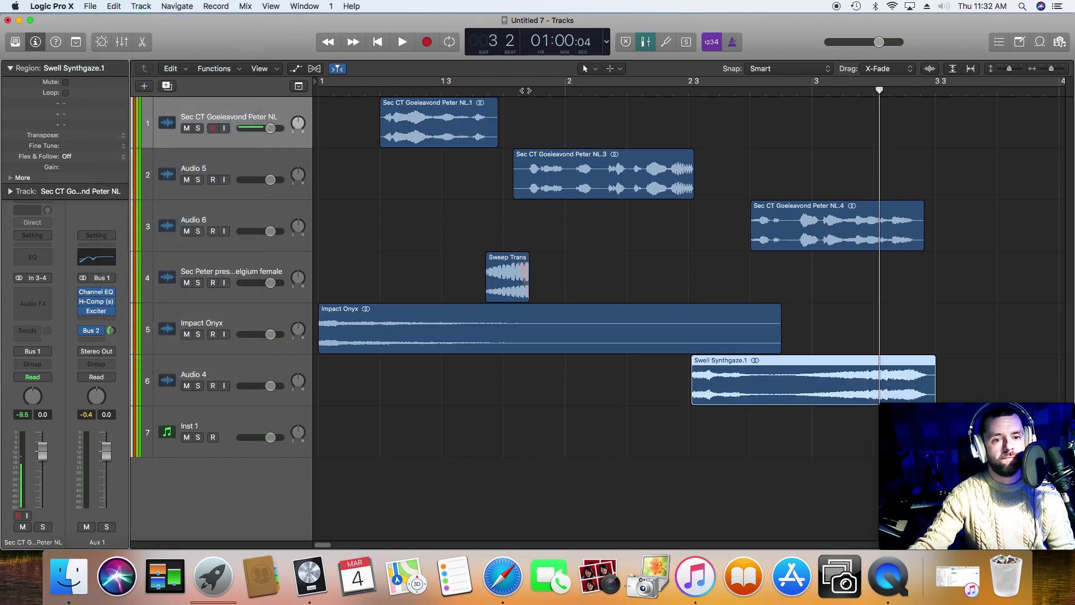
pyautogui.click(595, 96)
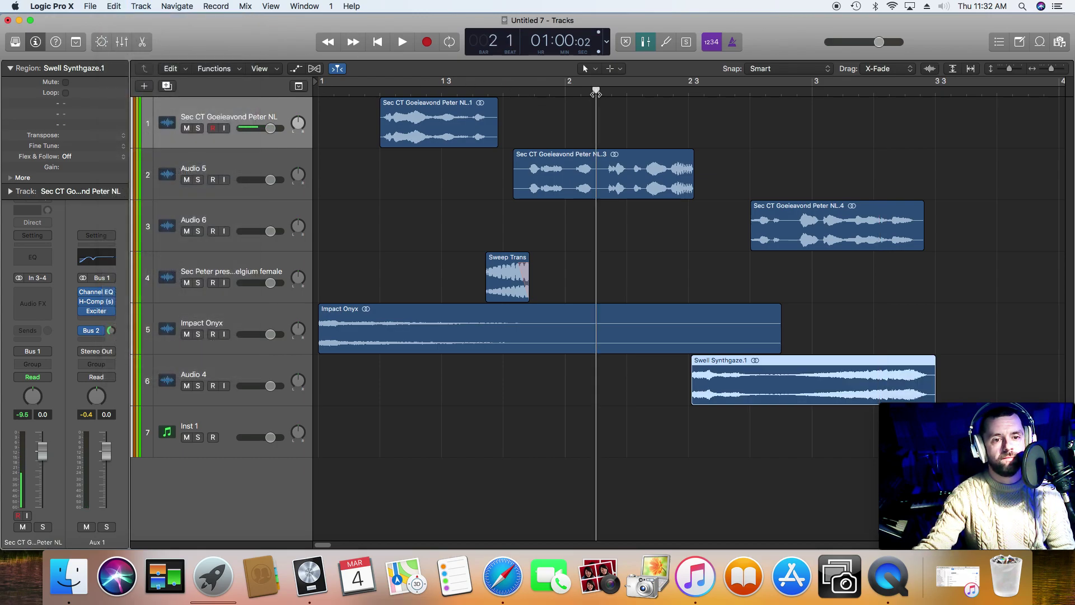
pyautogui.click(654, 95)
pyautogui.press('space')
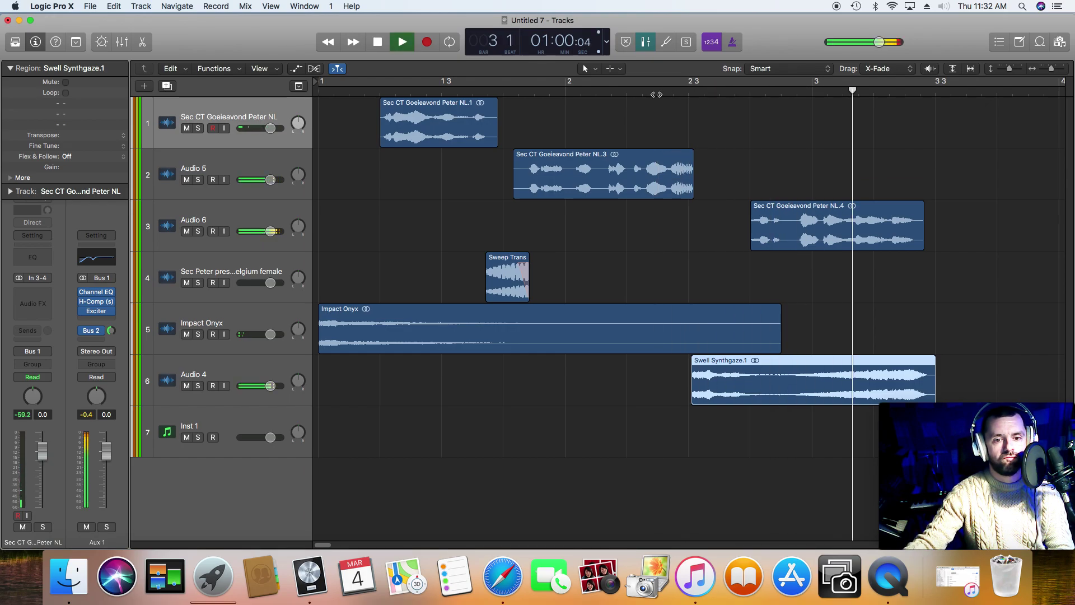
pyautogui.press('space')
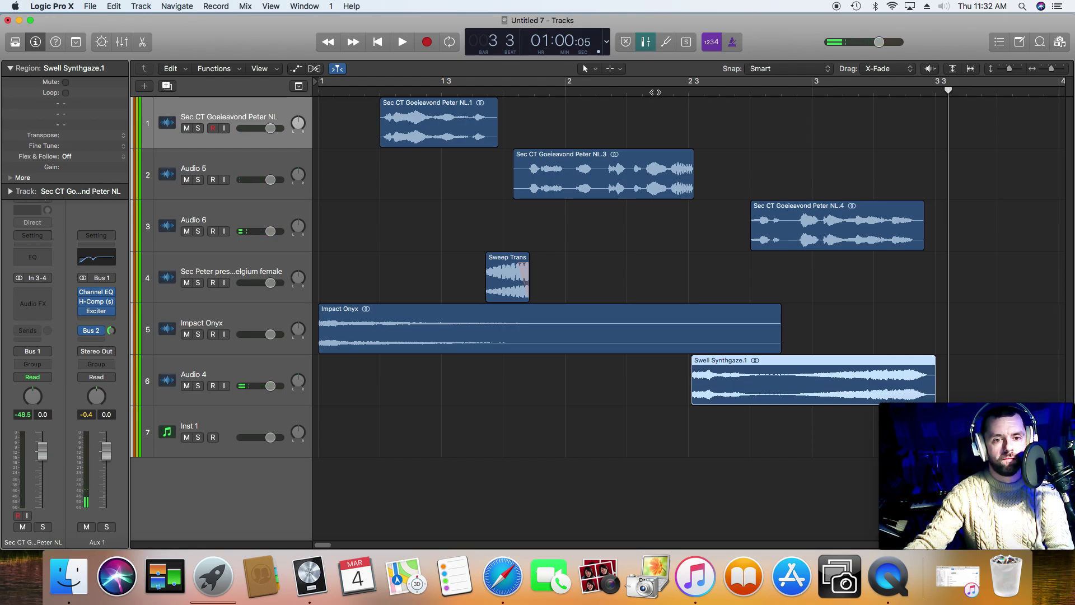
pyautogui.press('space')
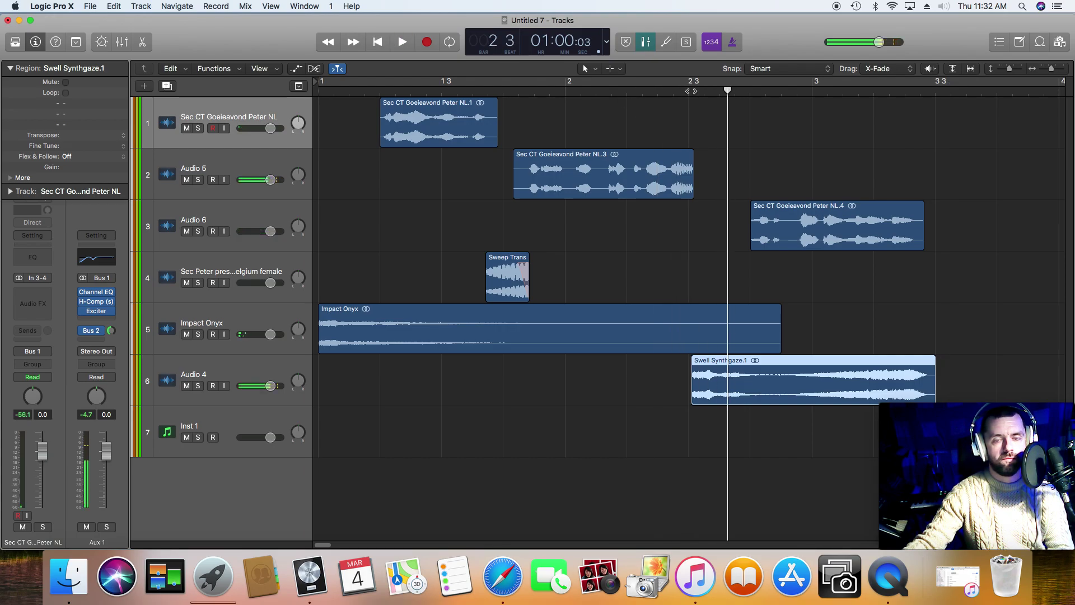
# Split the swell twice near bar 2 3 and delete the small Swell Synthgaze.4 slice.
pyautogui.moveTo(1052, 73); pyautogui.dragTo(1053, 74)
pyautogui.moveTo(706, 100); pyautogui.dragTo(695, 99)
pyautogui.rightClick(703, 402)
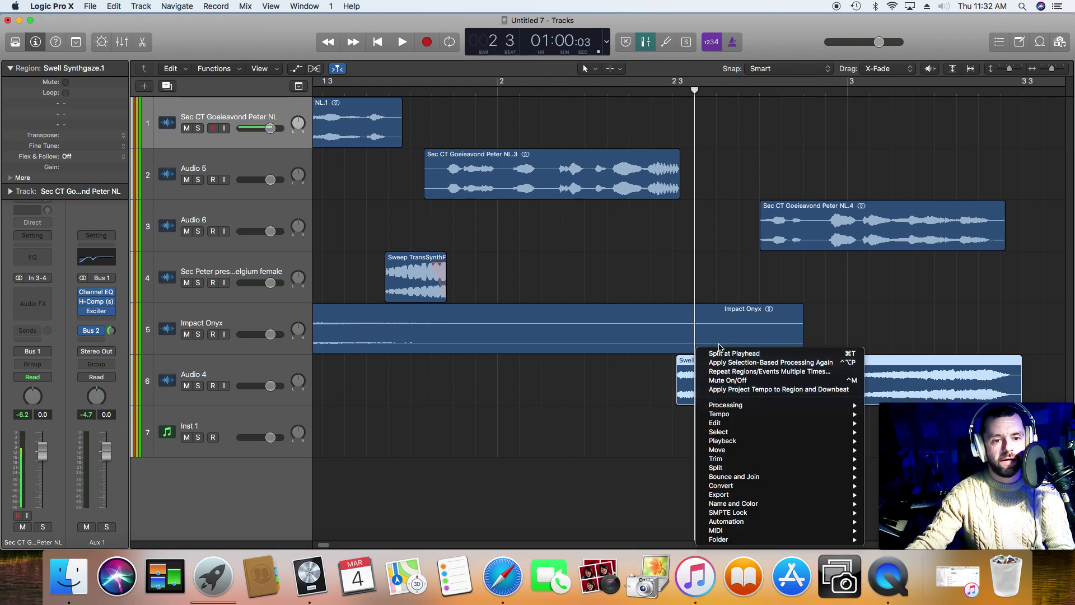
pyautogui.click(722, 352)
pyautogui.click(711, 93)
pyautogui.rightClick(714, 395)
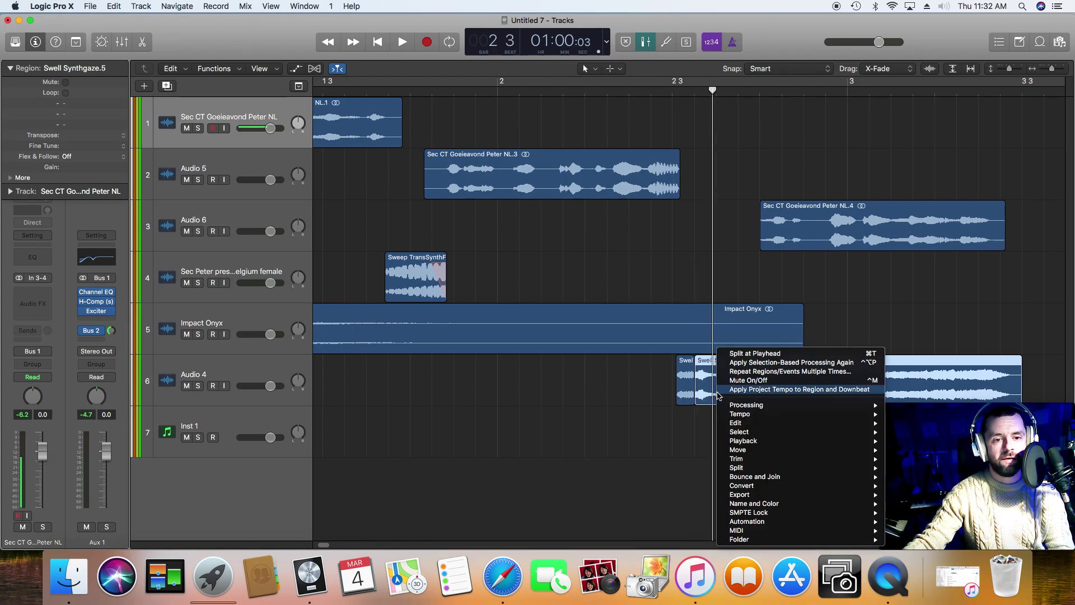
pyautogui.click(734, 352)
pyautogui.click(687, 392)
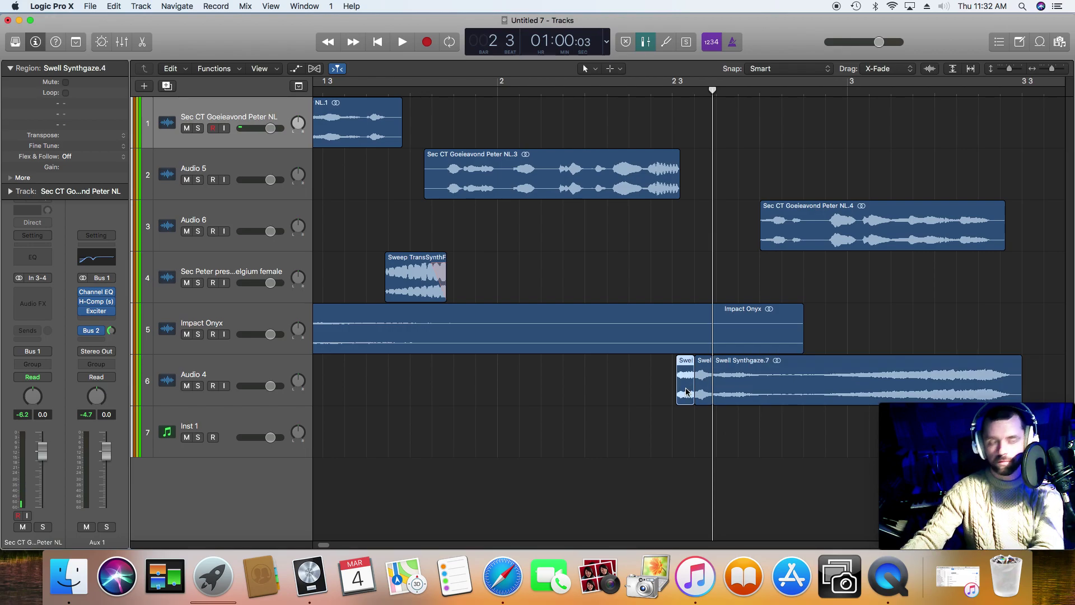
pyautogui.press('Delete')
# Move Swell Synthgaze.7 later on Audio 4, shift the small slice earlier, and audition the chop.
pyautogui.moveTo(729, 395); pyautogui.dragTo(941, 396)
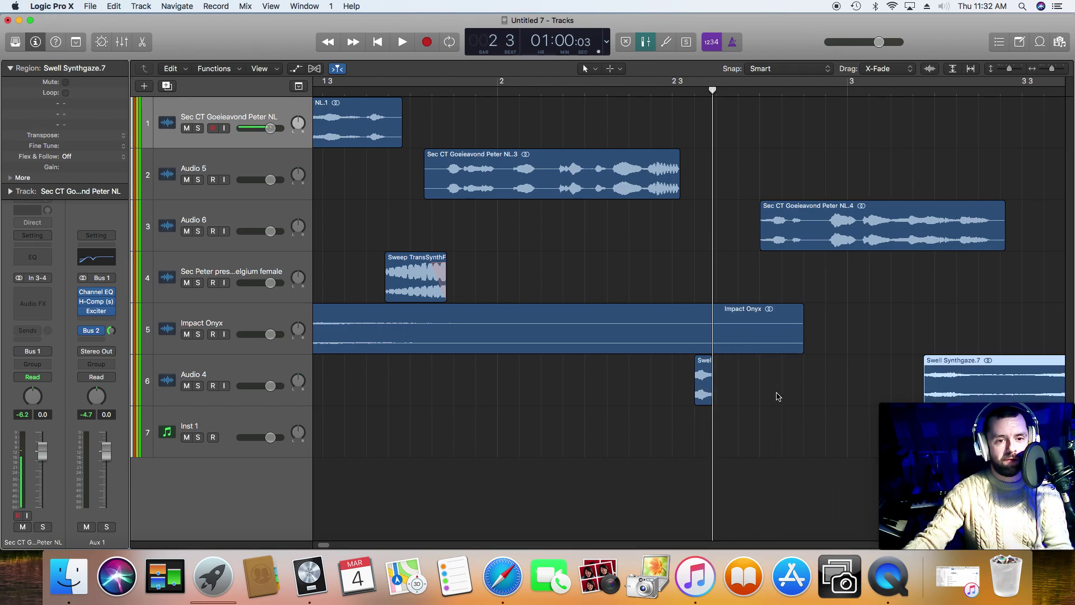
pyautogui.press('space')
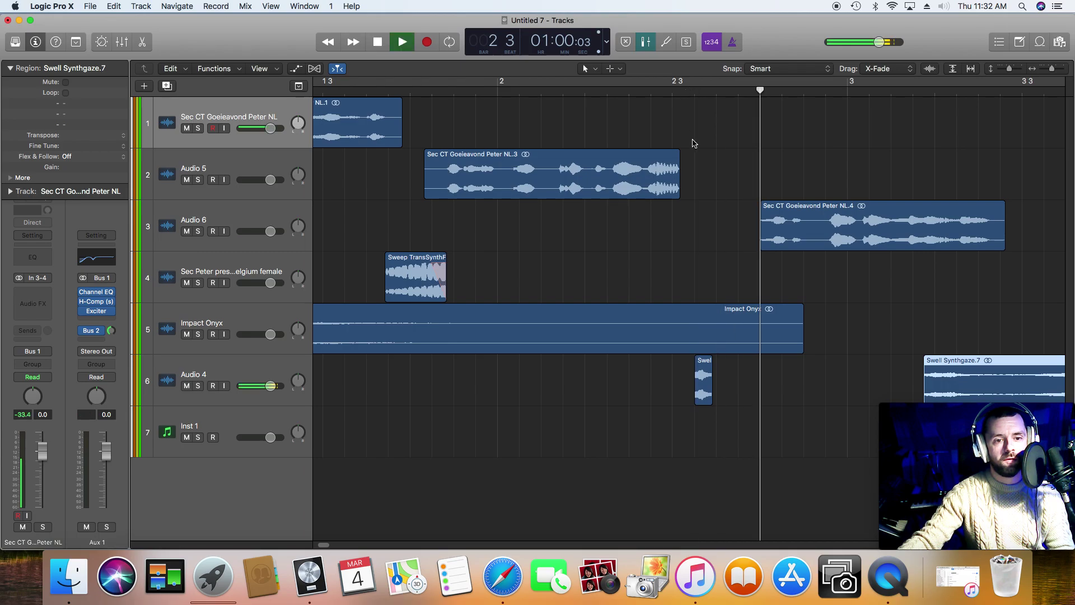
pyautogui.moveTo(704, 383); pyautogui.dragTo(683, 384)
pyautogui.click(588, 92)
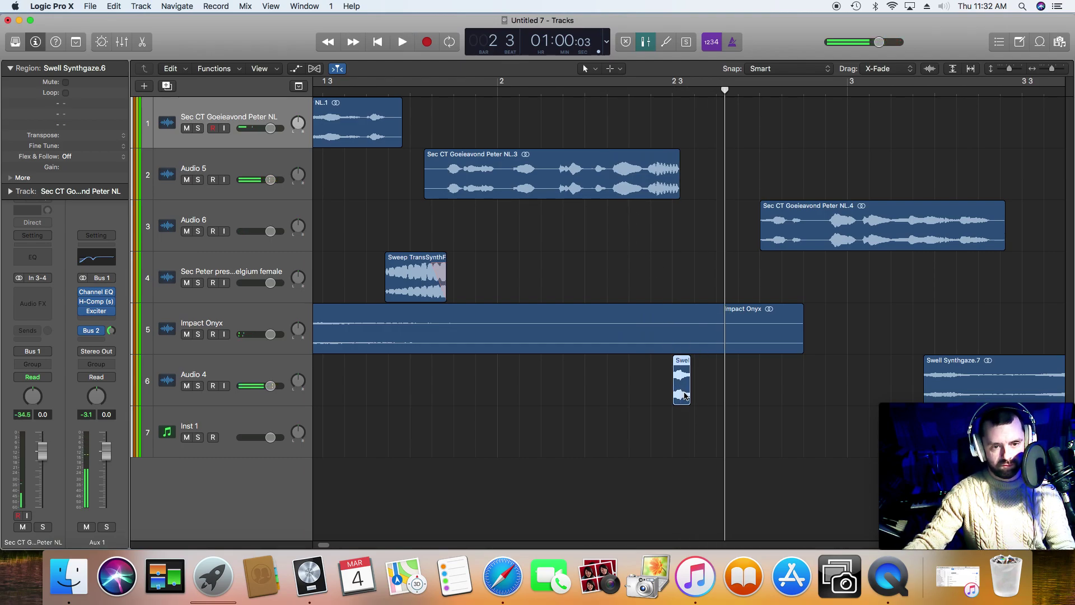
# Shorten the small slice and nudge Swell Synthgaze.8 into three stutter chops at bar 2 3, then reposition Swell Synthgaze.7.
pyautogui.moveTo(685, 394)
pyautogui.mouseDown()
pyautogui.moveTo(700, 396)
pyautogui.moveTo(689, 396)
pyautogui.mouseUp()
pyautogui.moveTo(1052, 68); pyautogui.dragTo(1056, 74)
pyautogui.moveTo(752, 370); pyautogui.dragTo(740, 365)
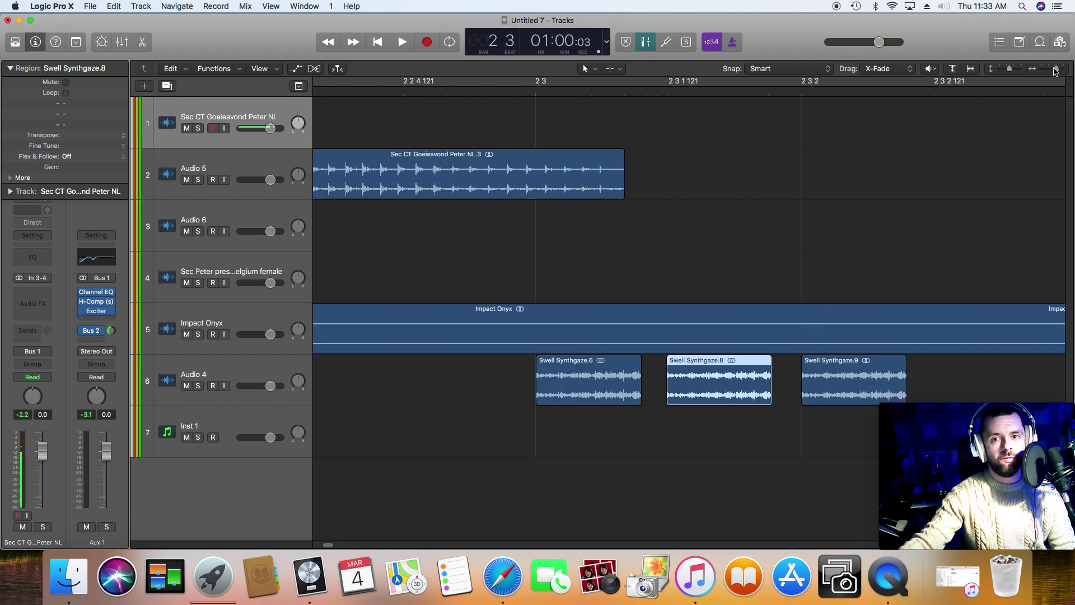
pyautogui.moveTo(1055, 70); pyautogui.dragTo(1054, 69)
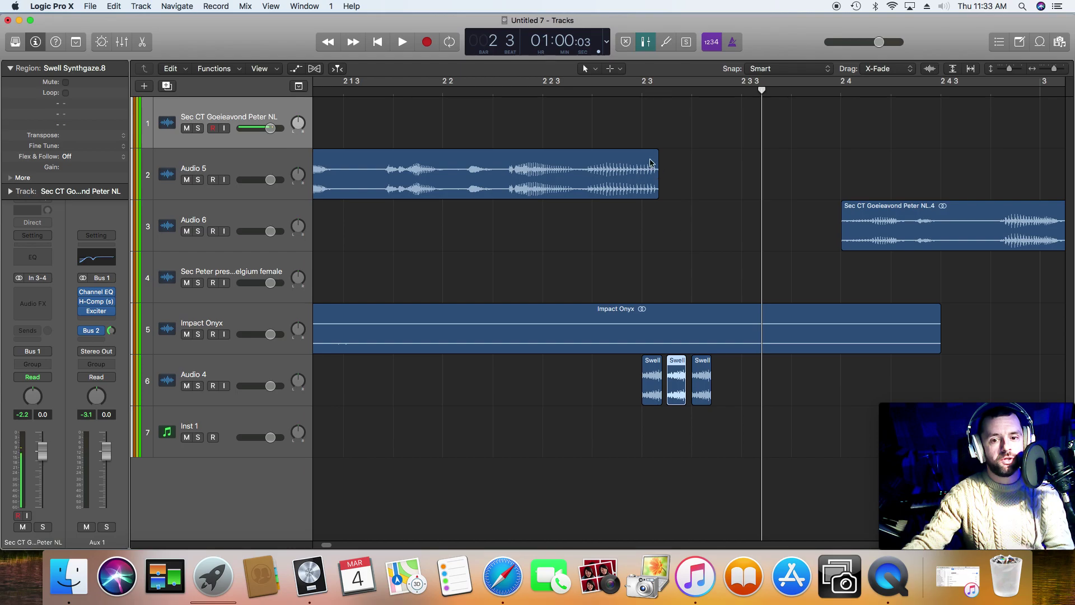
pyautogui.press('space')
pyautogui.press('space')
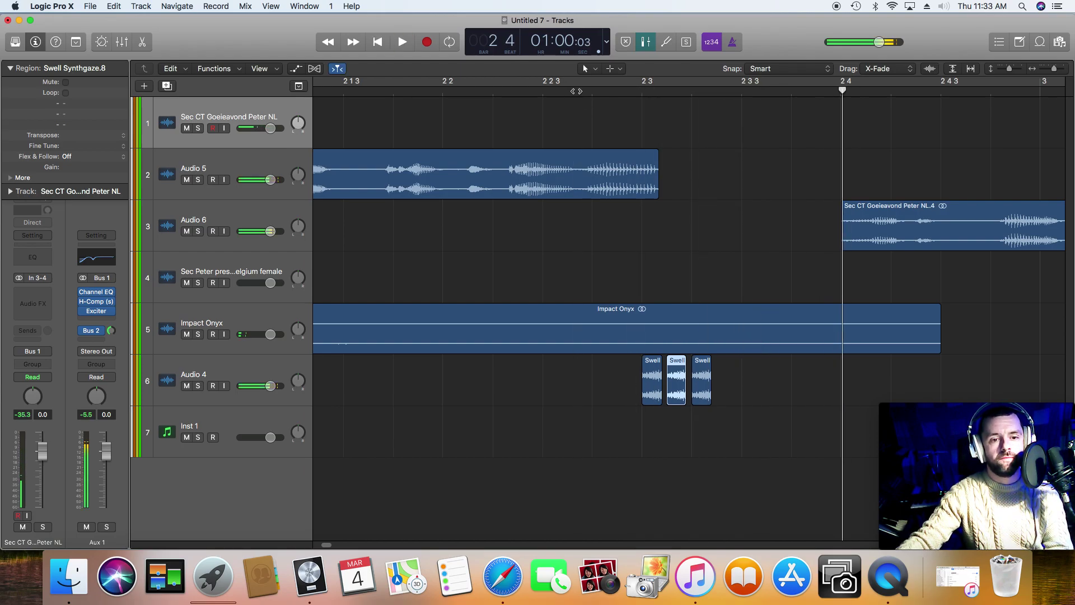
pyautogui.moveTo(1053, 69); pyautogui.dragTo(1048, 69)
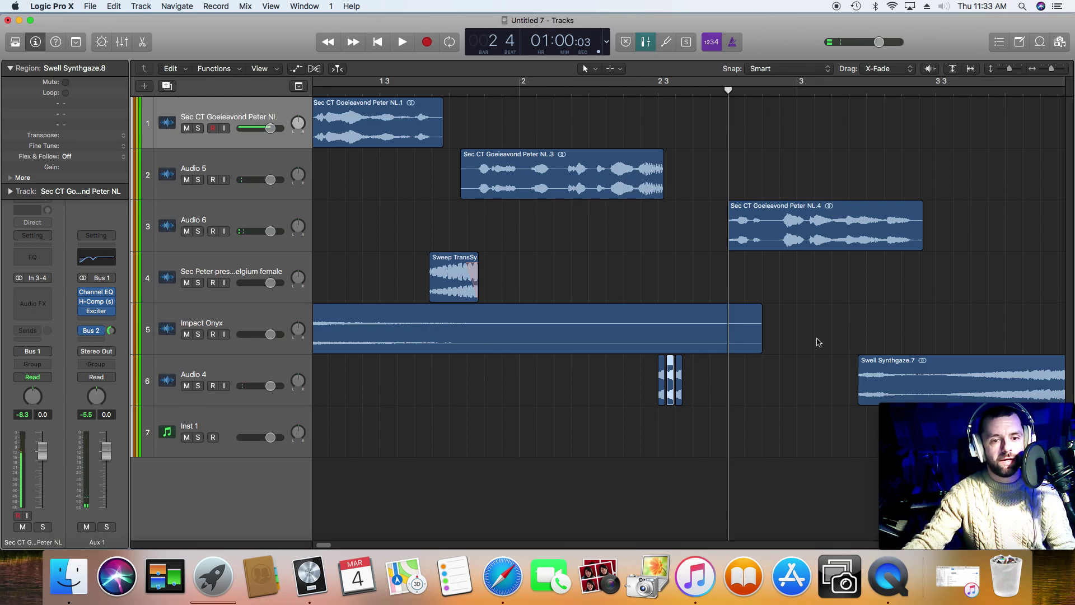
pyautogui.moveTo(881, 380); pyautogui.dragTo(907, 395)
# Place Swell Synthgaze.7 directly after the three chops and audition from near bar 2 2.
pyautogui.click(951, 88)
pyautogui.press('space')
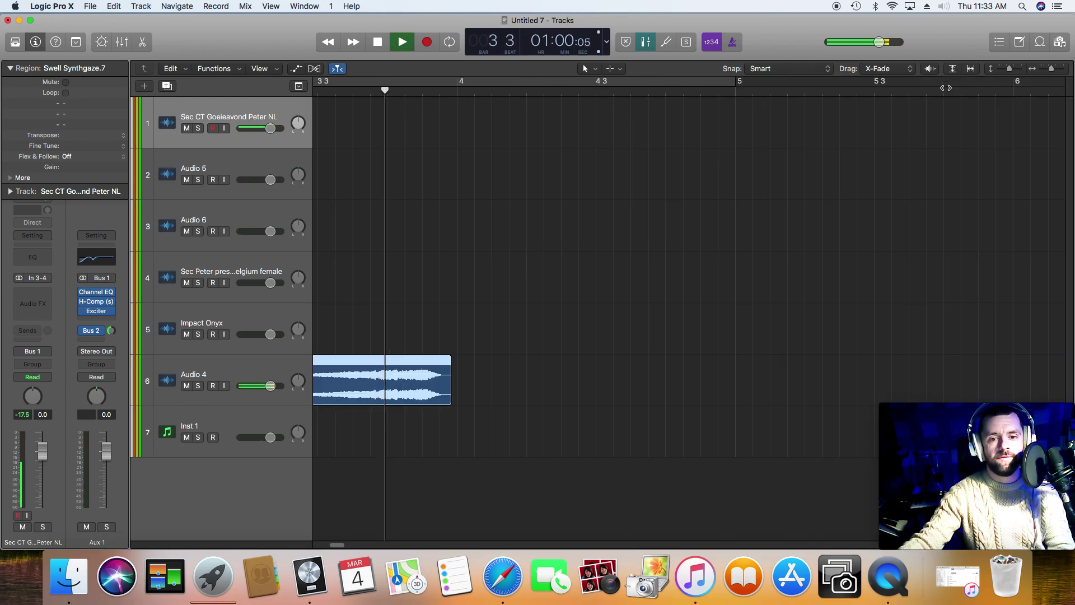
pyautogui.press('space')
pyautogui.moveTo(341, 544); pyautogui.dragTo(333, 549)
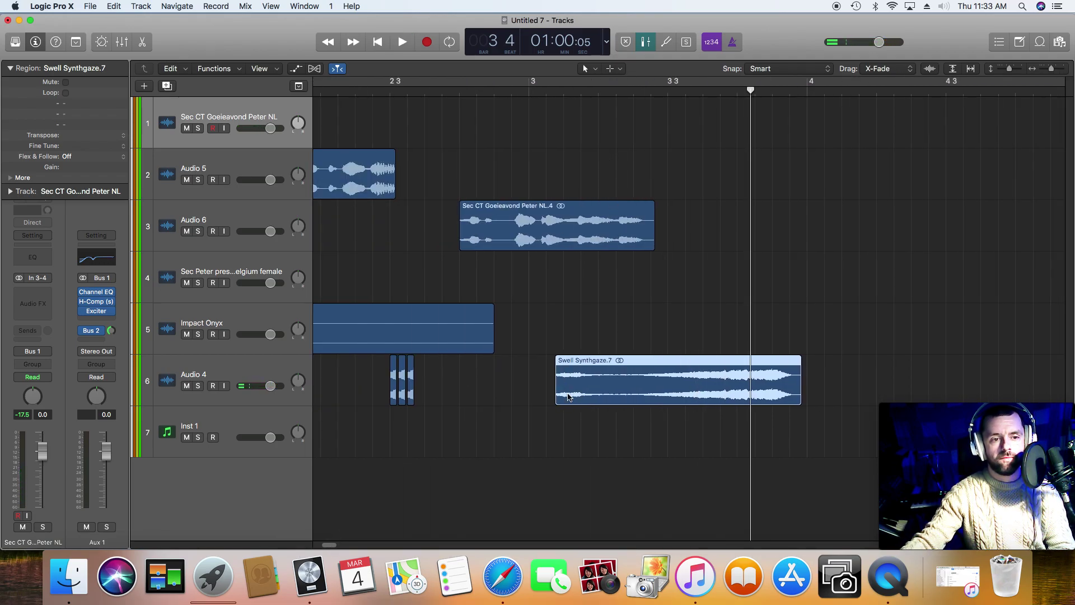
pyautogui.moveTo(563, 398); pyautogui.dragTo(424, 397)
pyautogui.click(336, 96)
pyautogui.press('space')
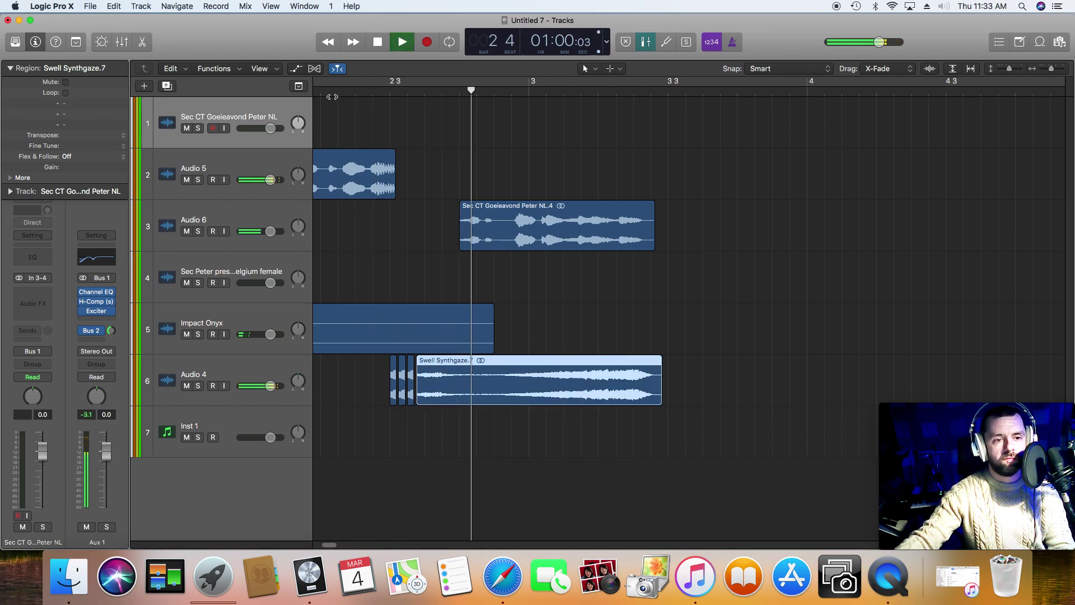
pyautogui.press('space')
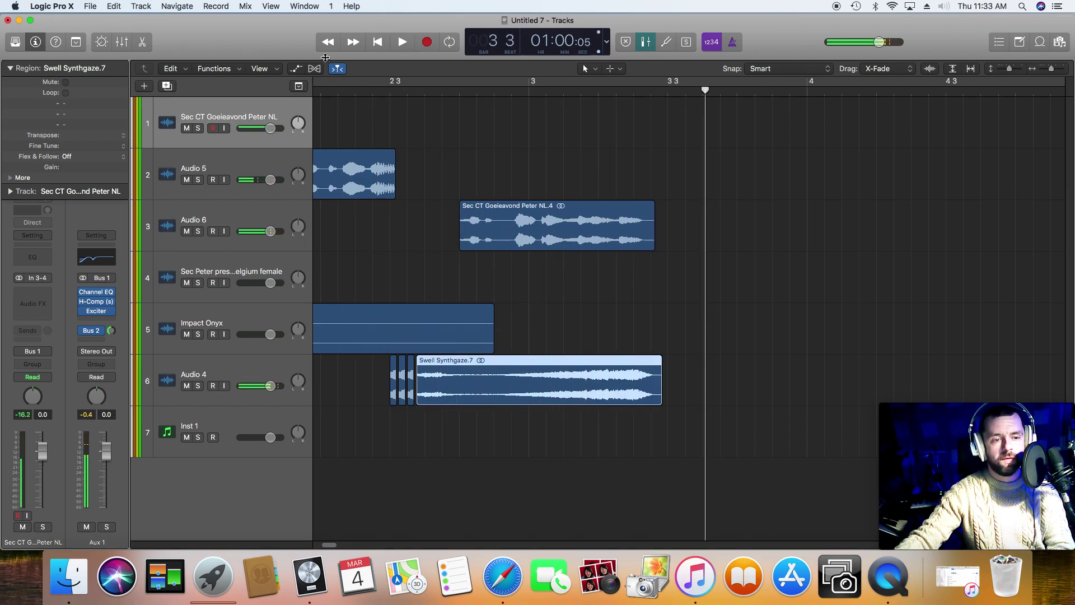
# Play the whole jingle from the beginning, then return to the song start.
pyautogui.click(238, 369)
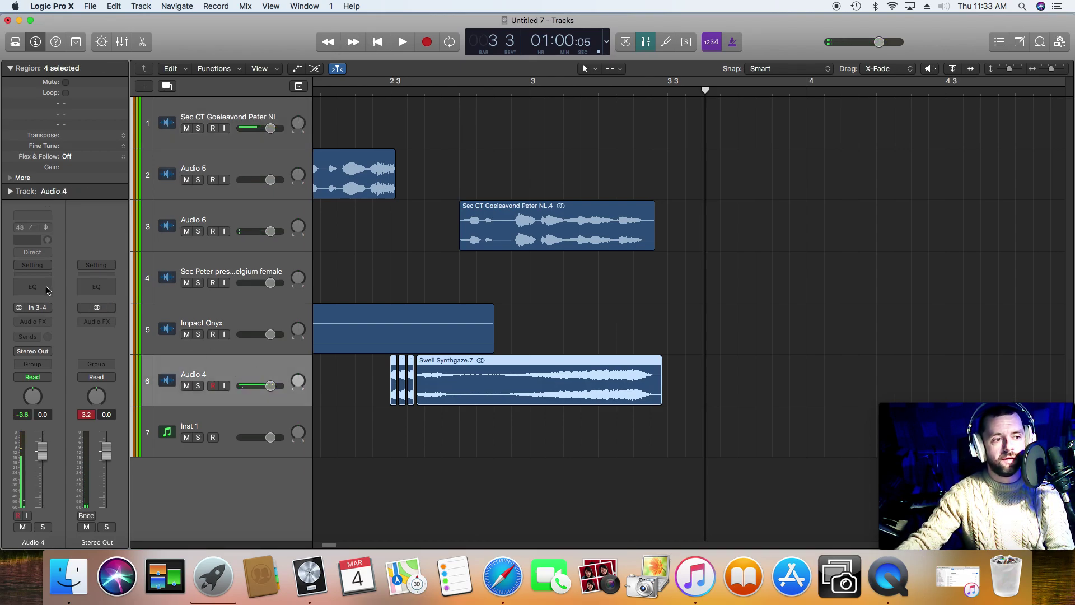
pyautogui.click(382, 47)
pyautogui.press('space')
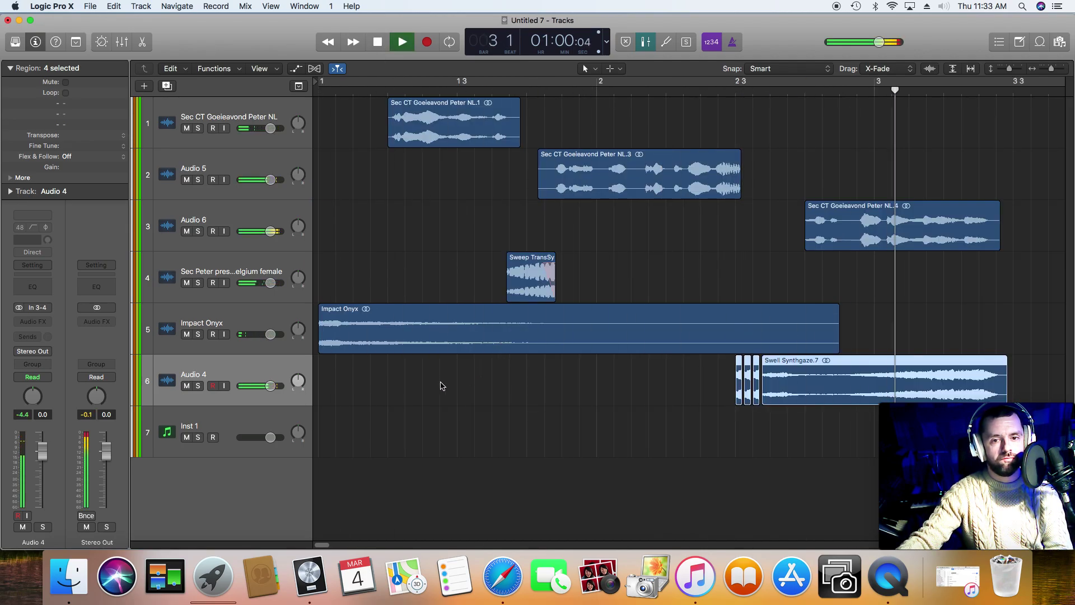
pyautogui.press('space')
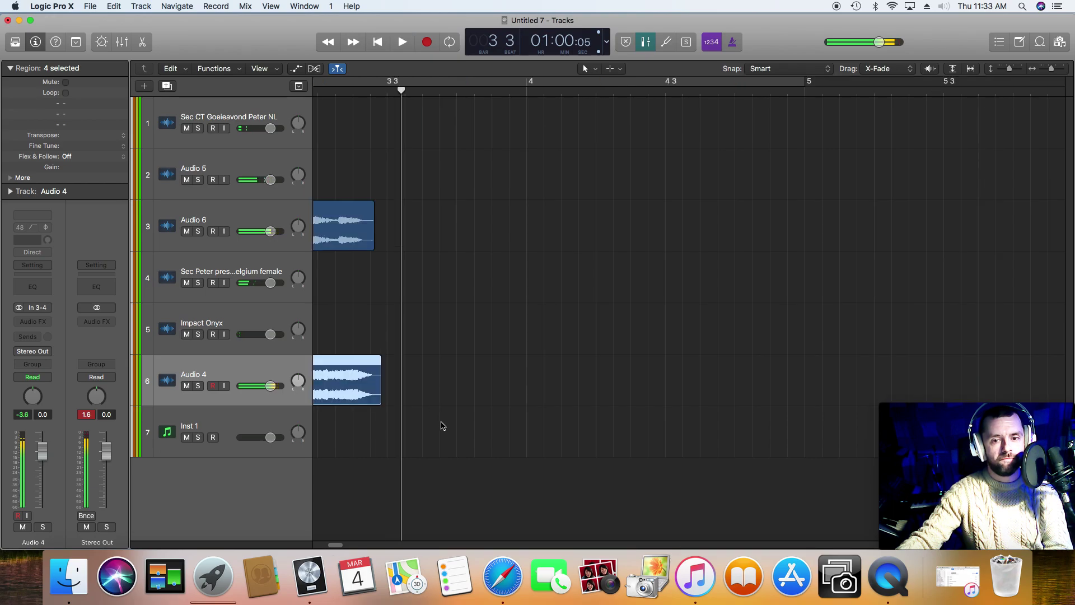
pyautogui.click(376, 43)
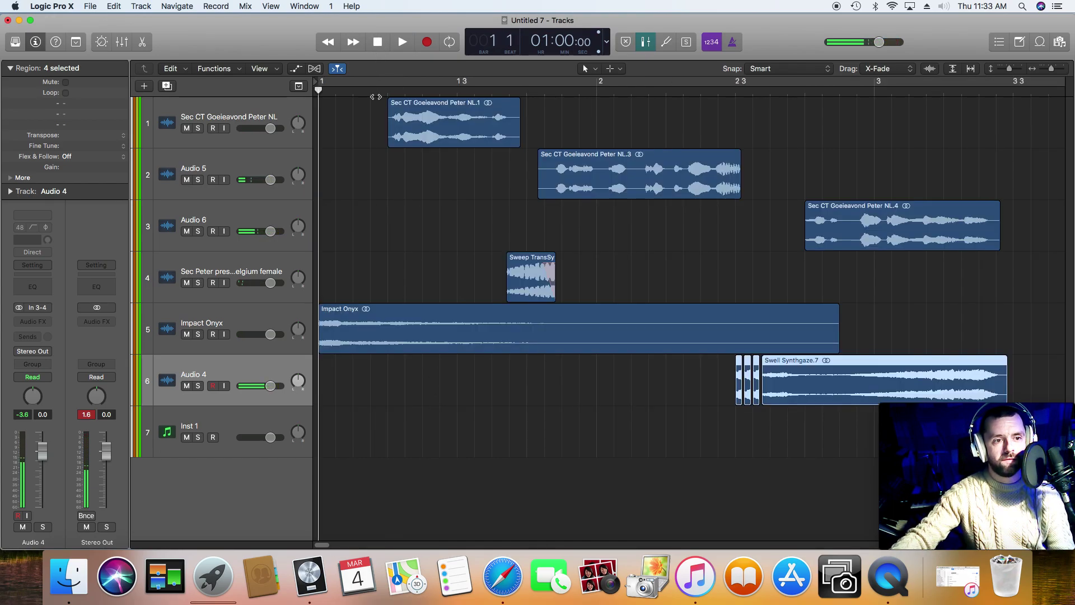
pyautogui.click(275, 111)
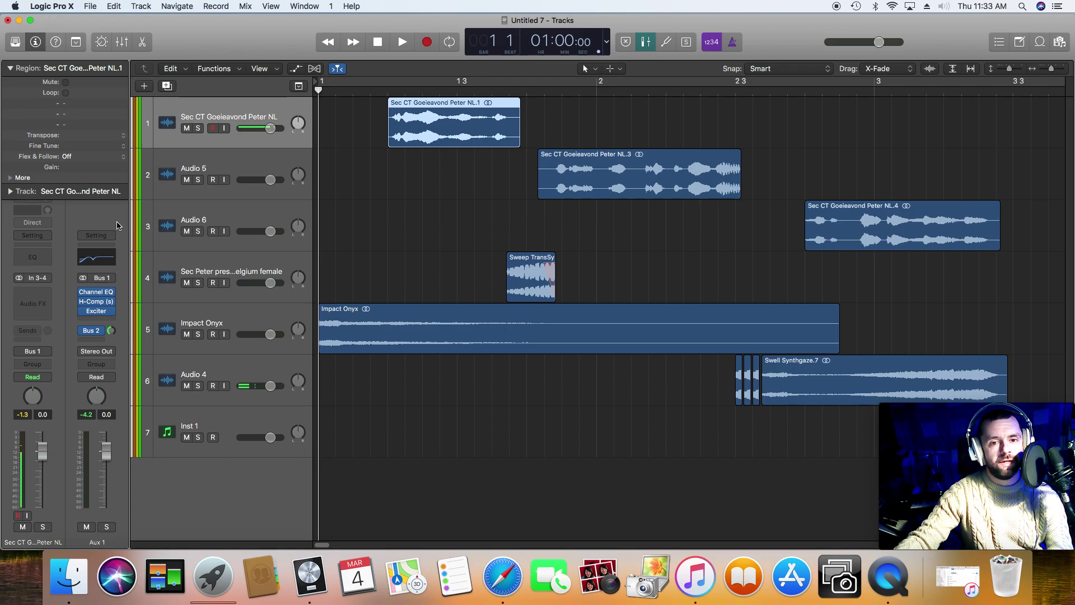
# Insert a stereo Microphaser on Audio 5 and load its Slow Heavy preset.
pyautogui.click(214, 159)
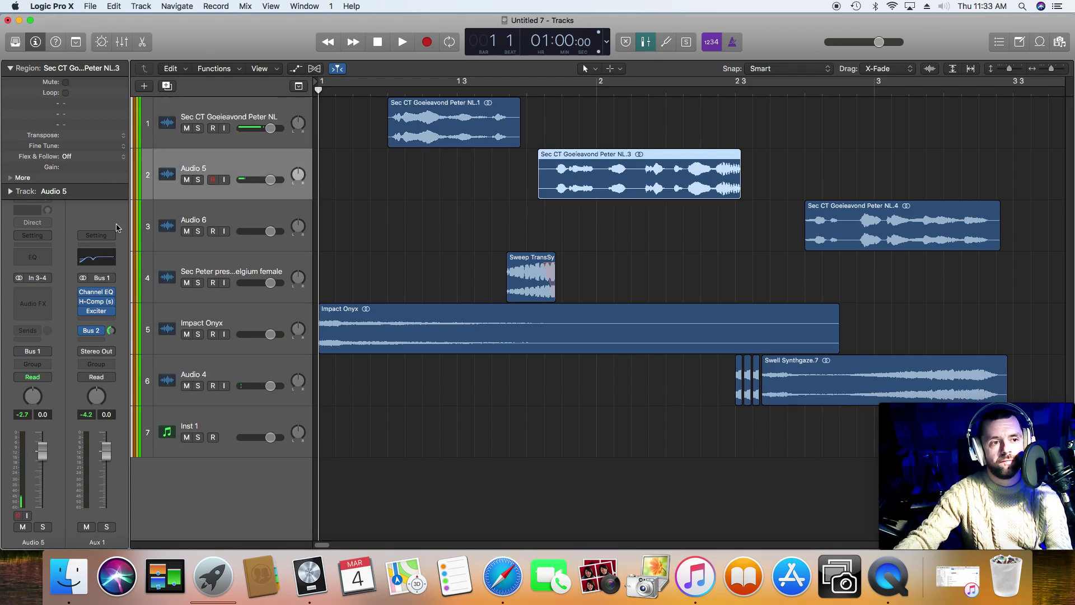
pyautogui.click(42, 295)
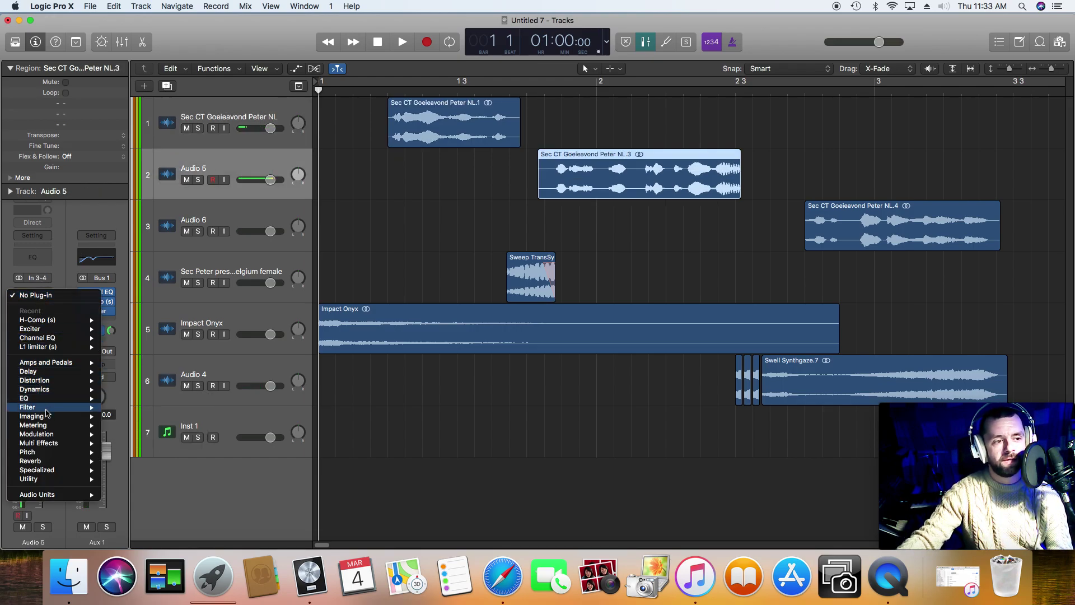
pyautogui.moveTo(64, 447)
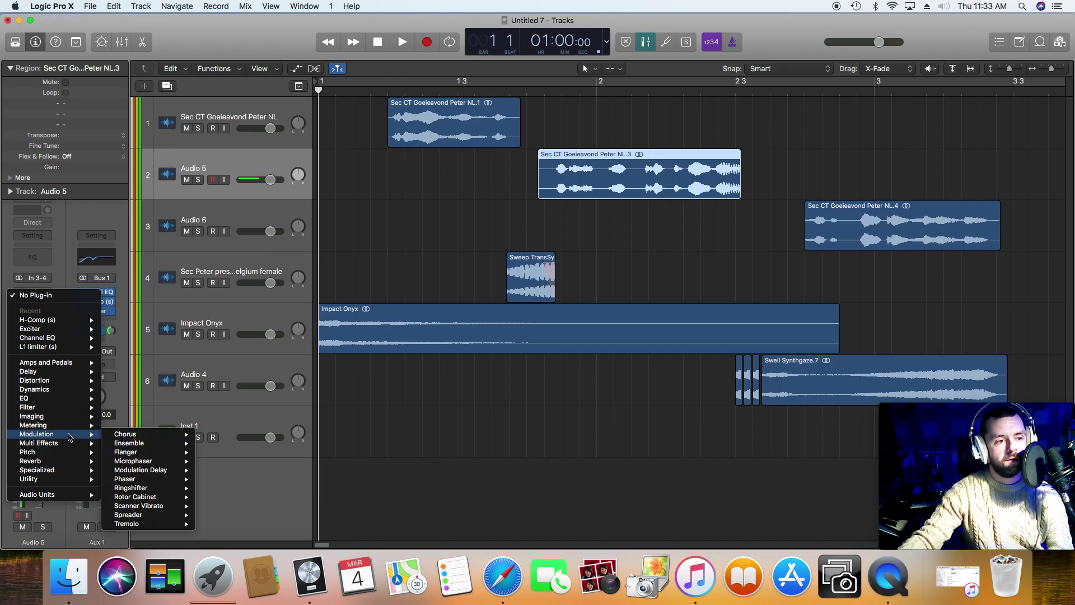
pyautogui.moveTo(159, 452)
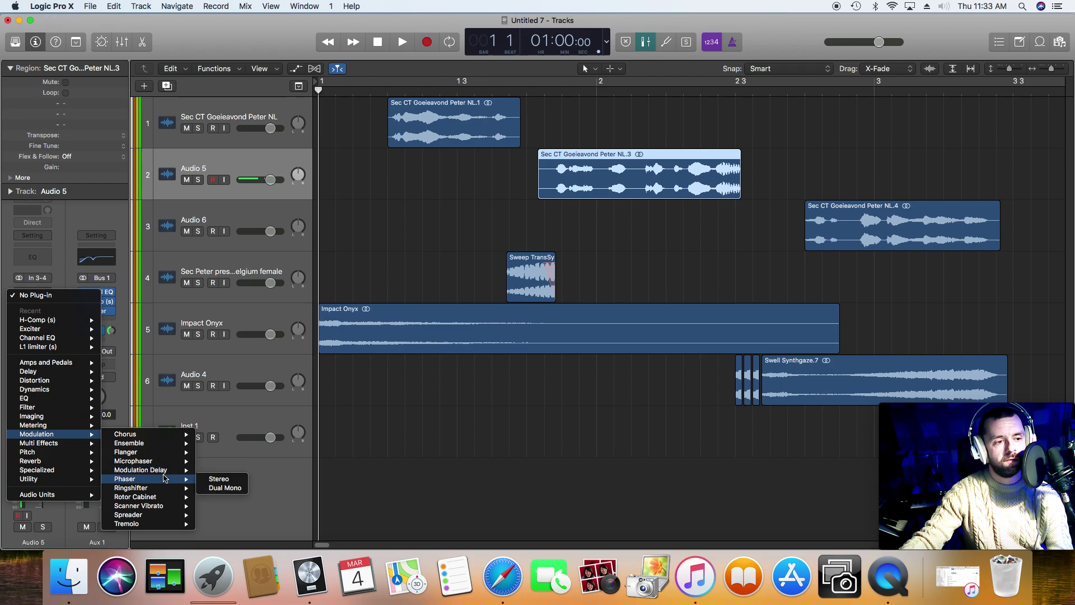
pyautogui.click(215, 461)
pyautogui.click(140, 43)
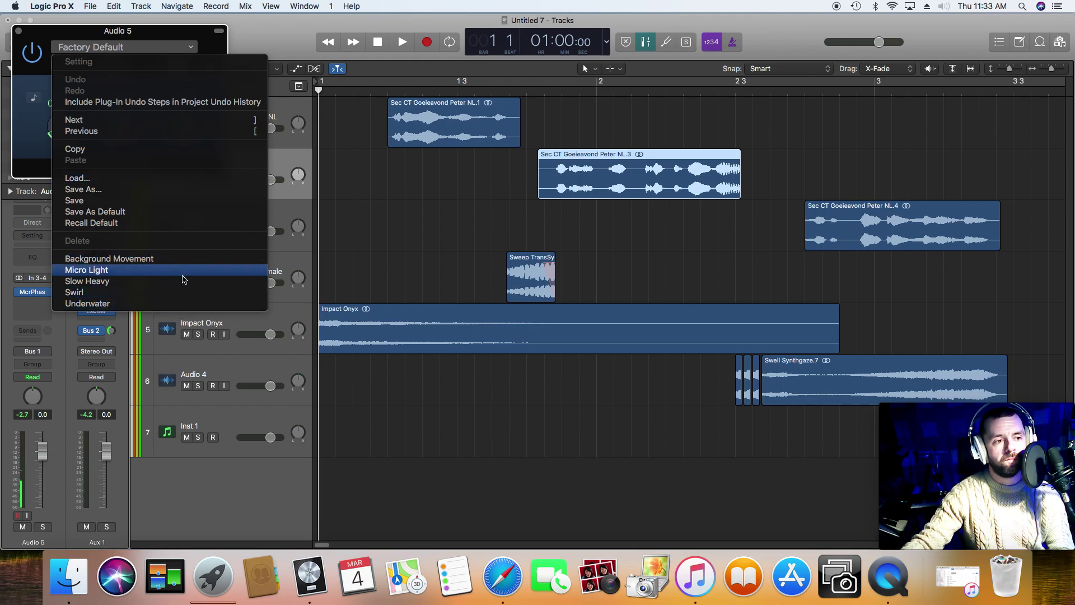
pyautogui.click(185, 281)
# Audition the phaser from bar 1.3.3 and from the project start, then close the Microphaser window.
pyautogui.click(526, 98)
pyautogui.press('space')
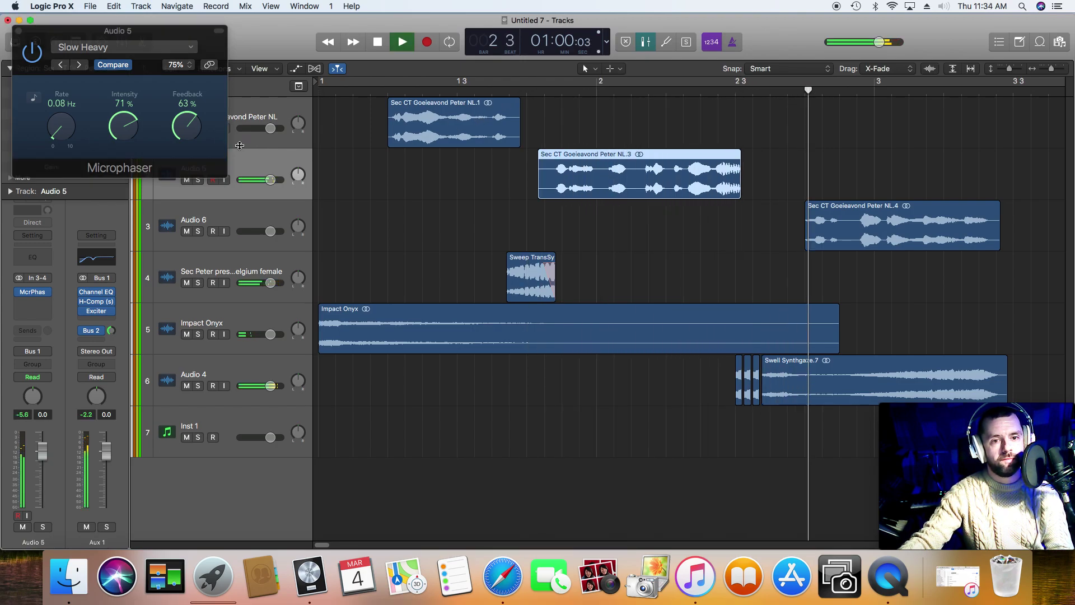
pyautogui.press('space')
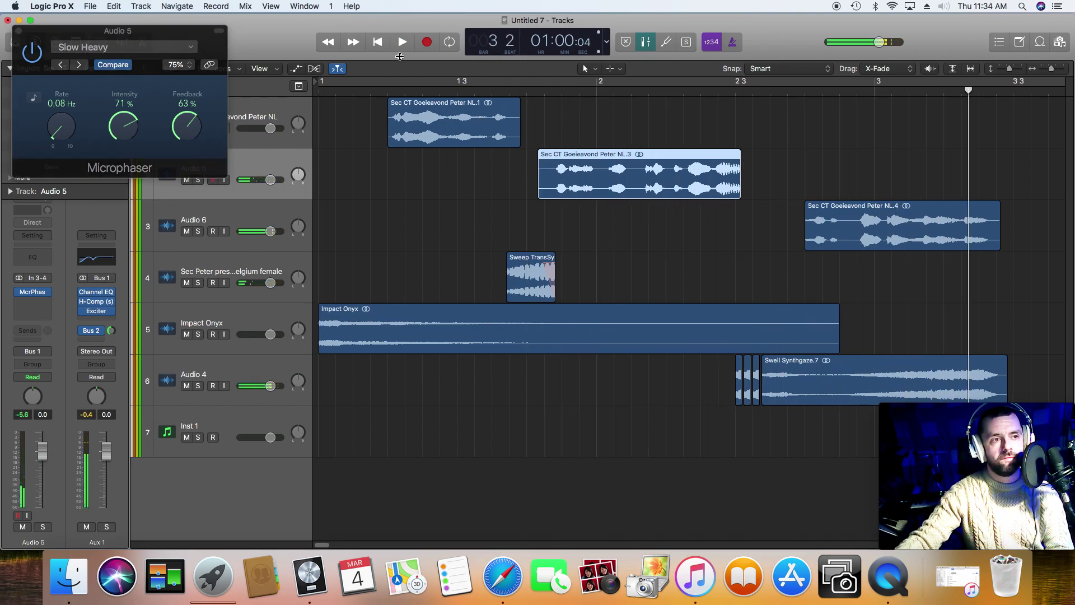
pyautogui.click(378, 42)
pyautogui.press('space')
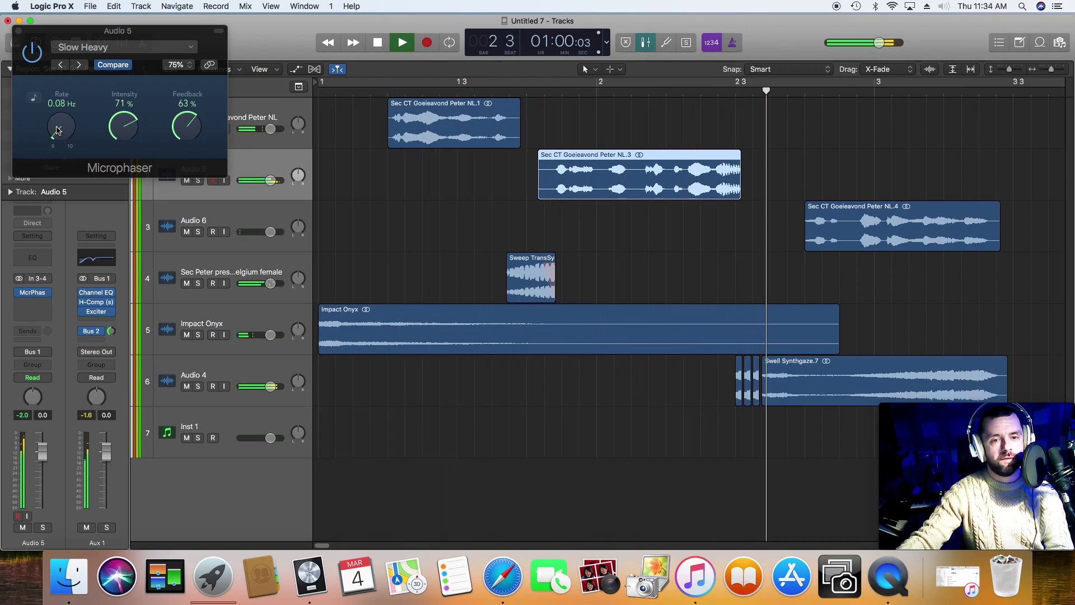
pyautogui.press('space')
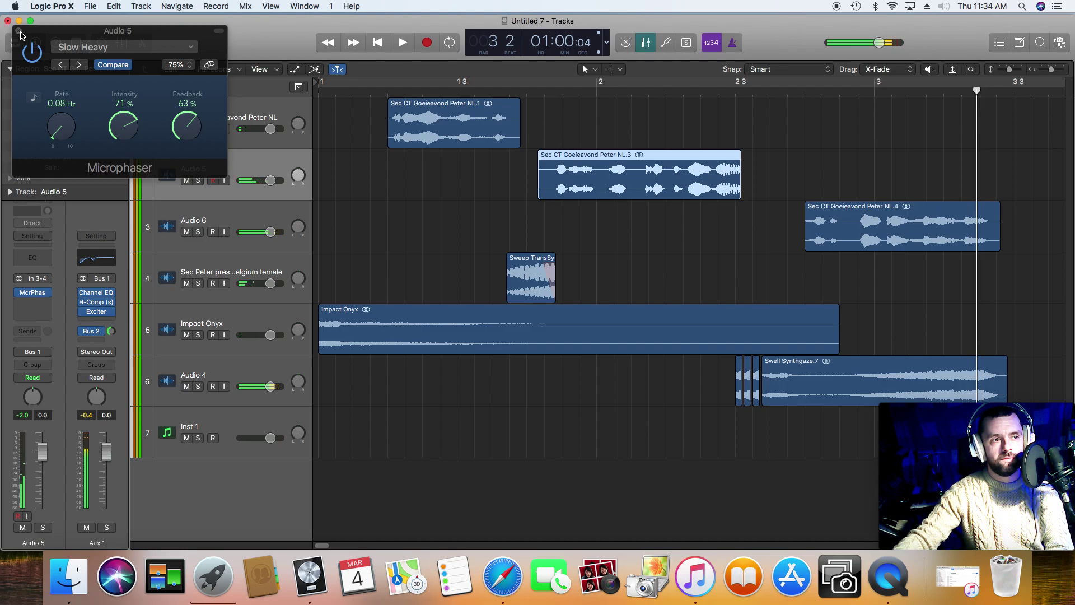
pyautogui.click(18, 31)
# Insert Waves Doubler2 (s) in stereo on the Audio 6 track.
pyautogui.click(251, 217)
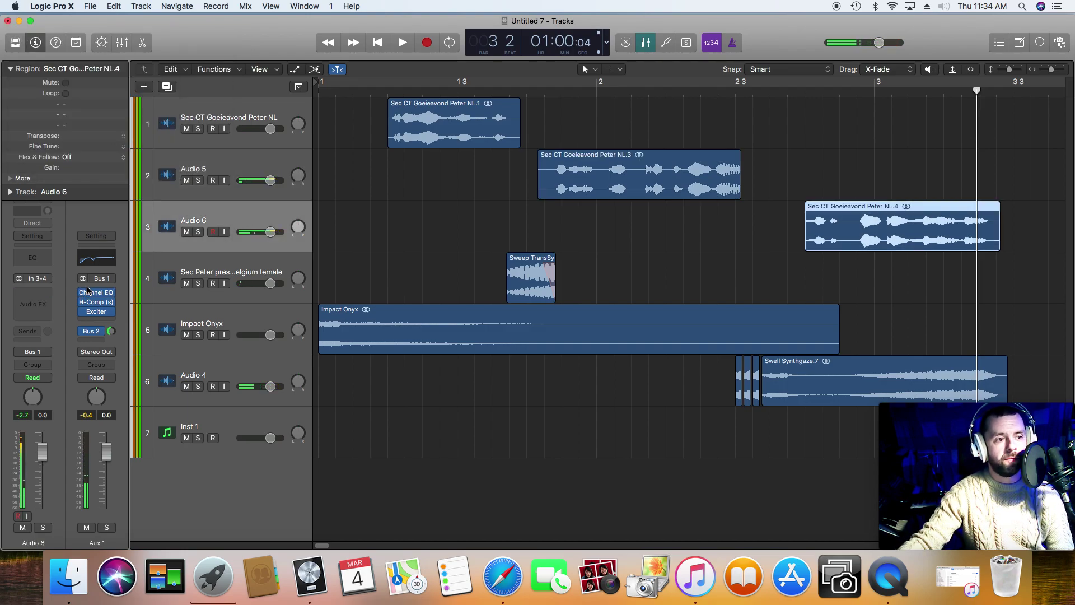
pyautogui.click(34, 293)
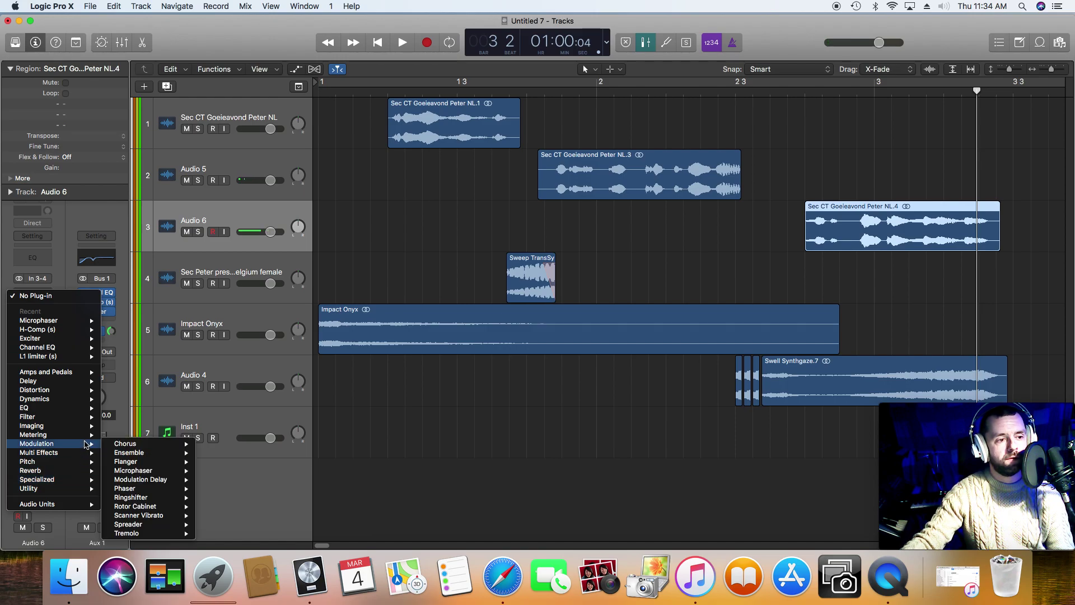
pyautogui.moveTo(90, 504)
pyautogui.moveTo(191, 541)
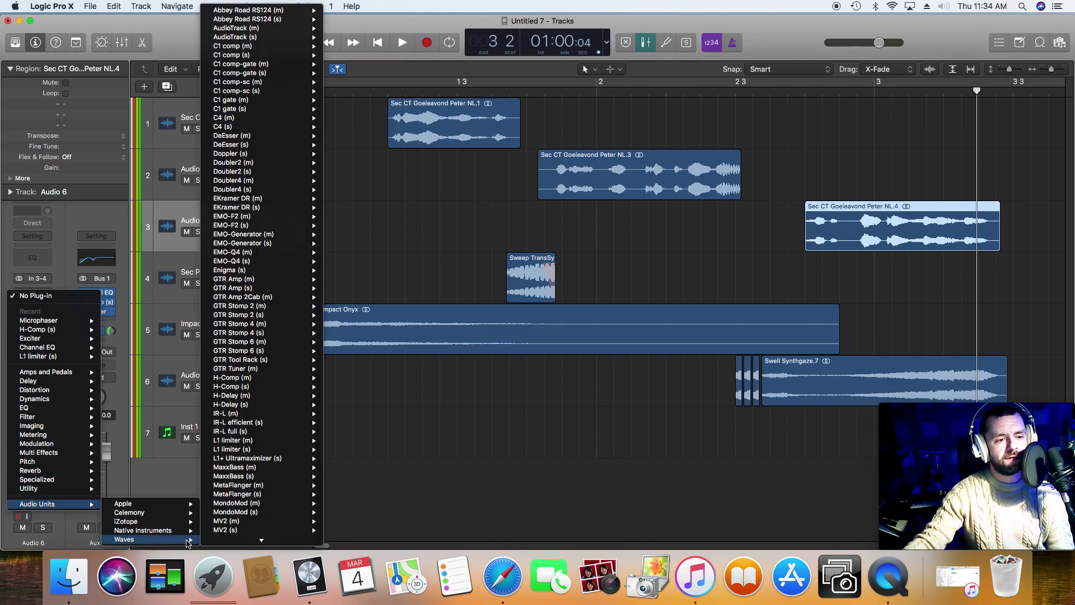
pyautogui.moveTo(278, 362)
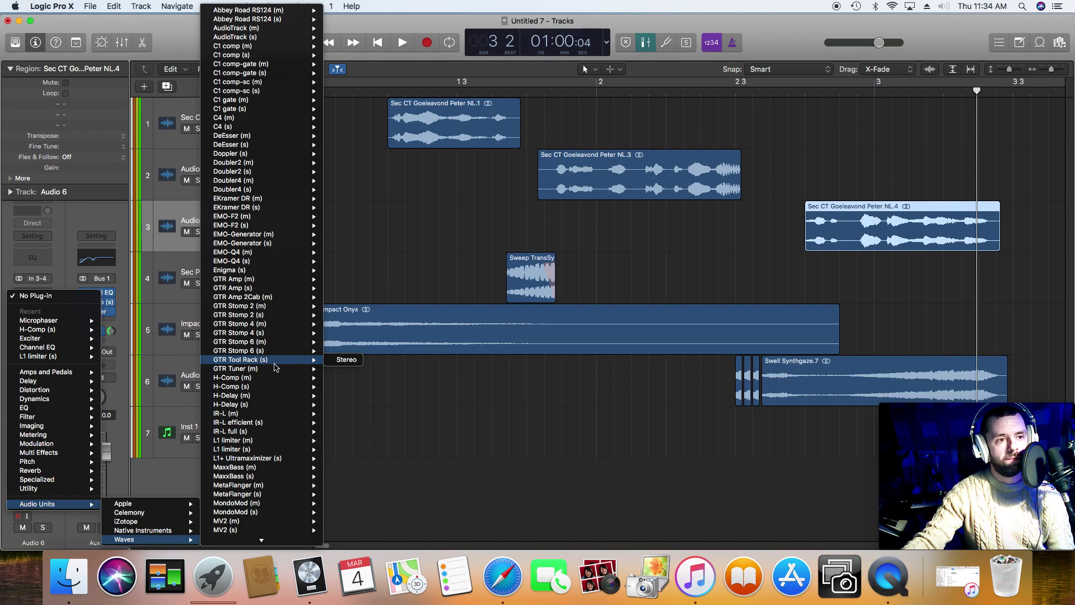
pyautogui.moveTo(297, 156)
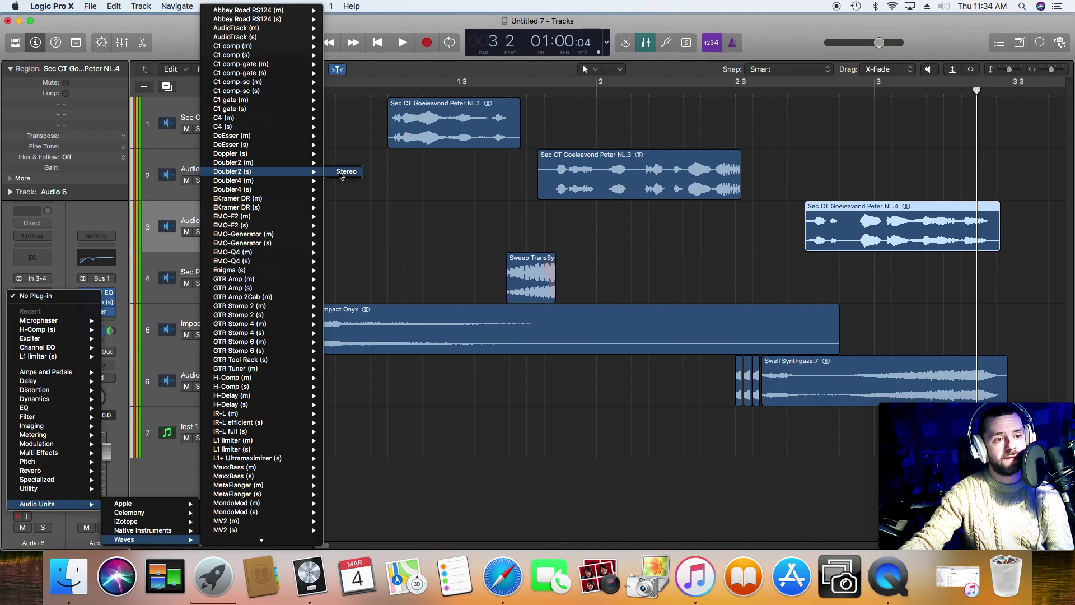
pyautogui.click(340, 172)
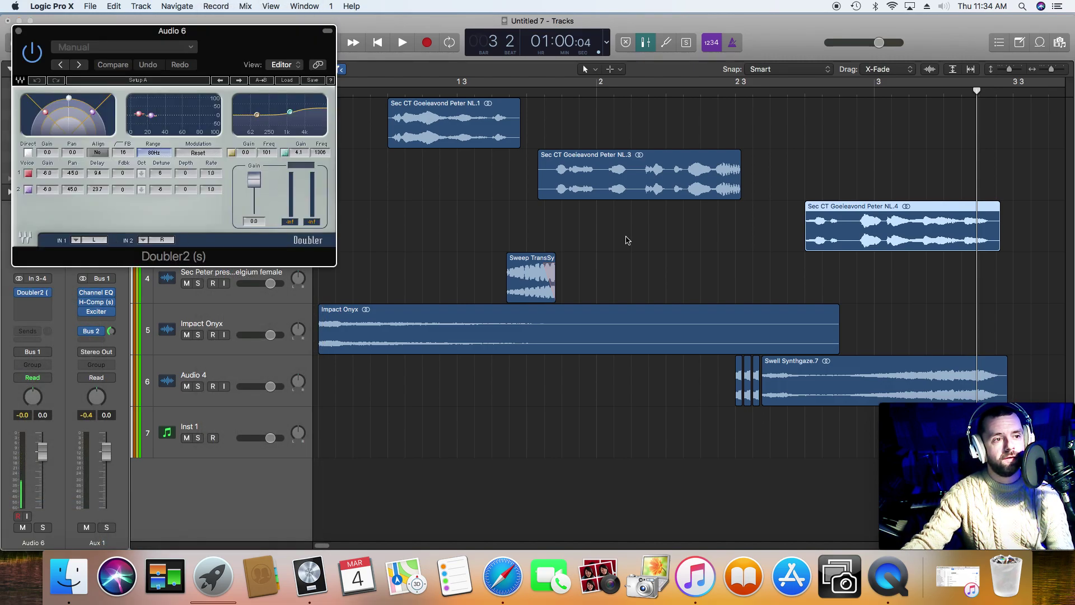
# Audition the Doubler2 from around bar 2.3 and from the project start, closing its window.
pyautogui.doubleClick(794, 91)
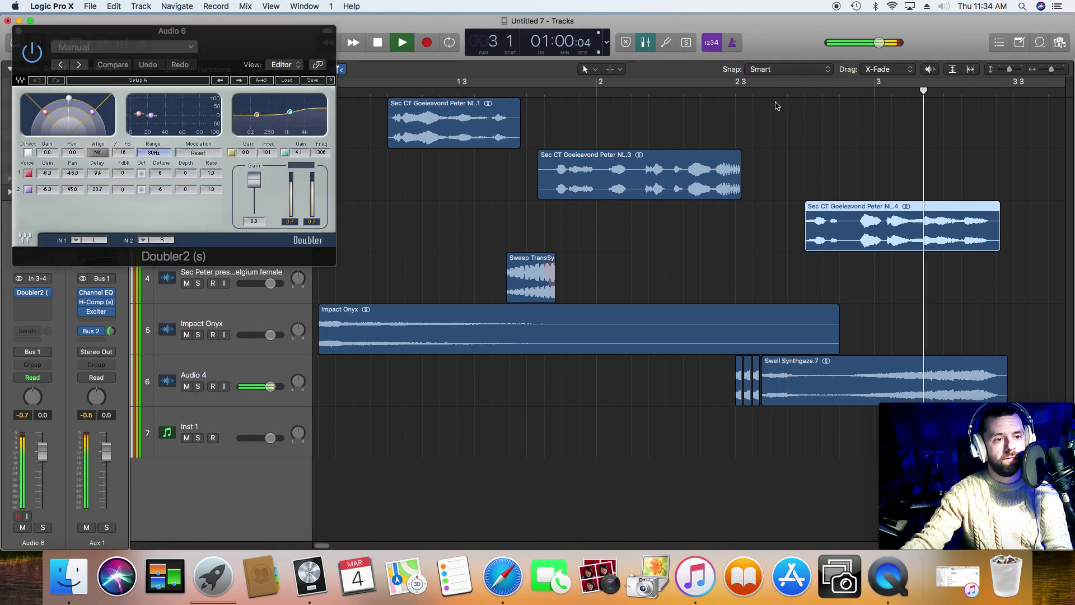
pyautogui.press('space')
pyautogui.click(19, 31)
pyautogui.click(377, 43)
pyautogui.press('space')
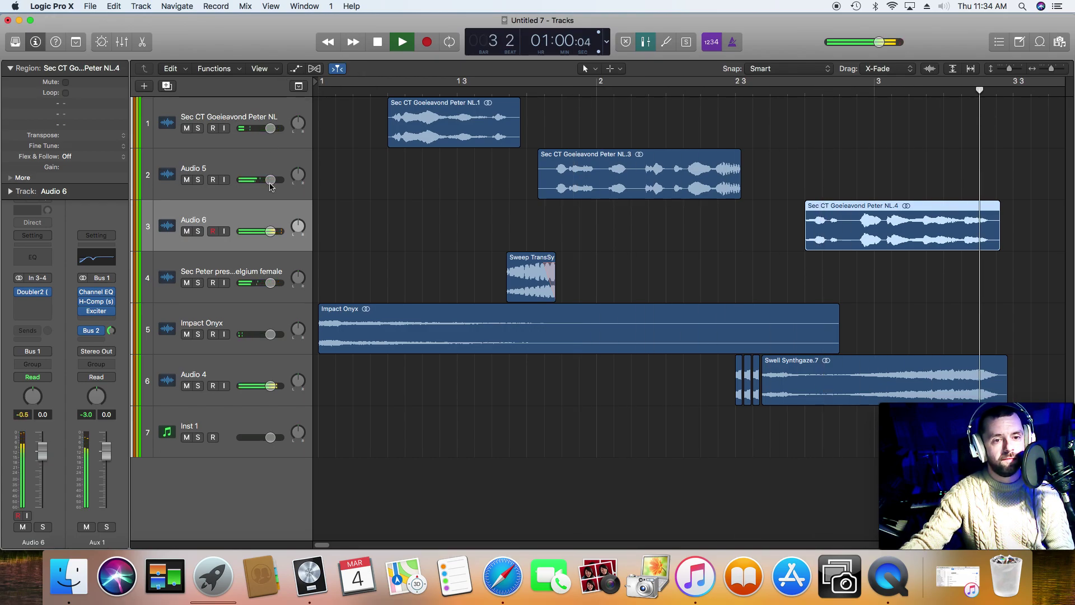
pyautogui.press('space')
pyautogui.click(378, 42)
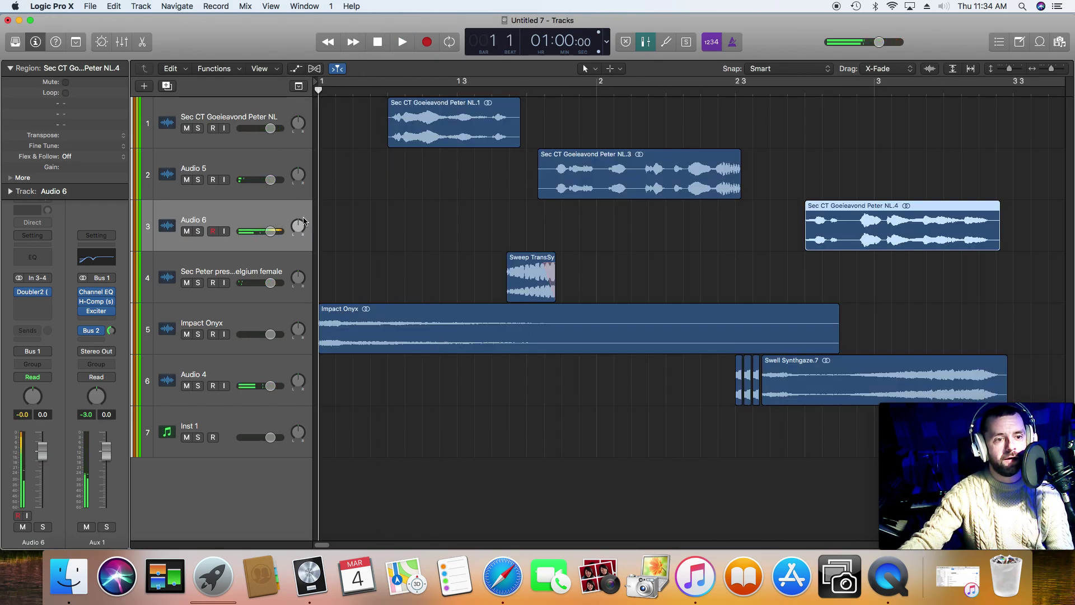
pyautogui.click(165, 394)
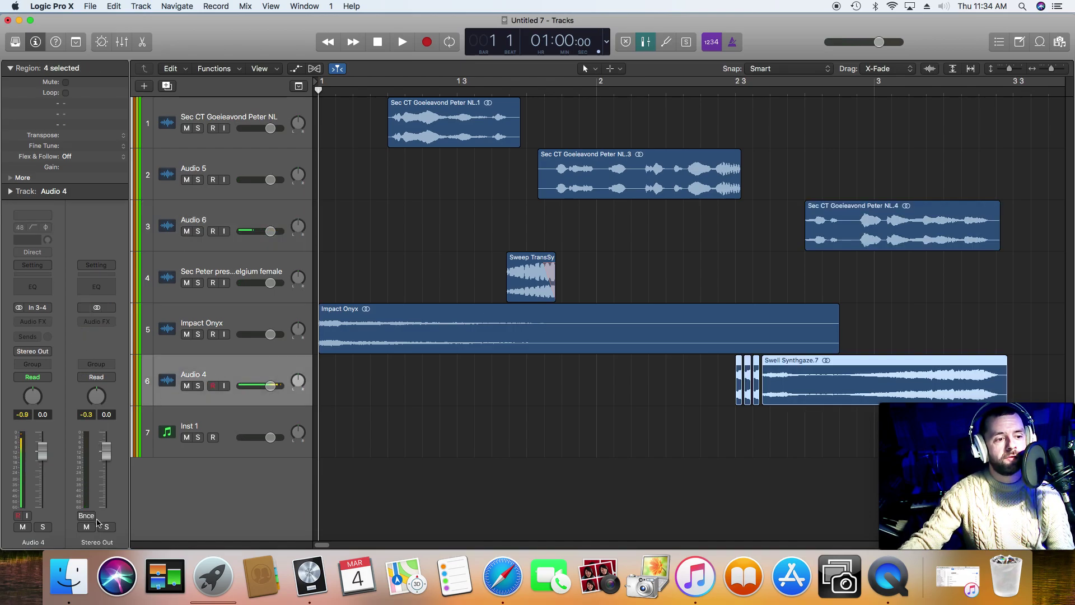
# Load the Waves L1 limiter (s), Stereo version, into Stereo Out's Audio FX slot.
pyautogui.click(92, 322)
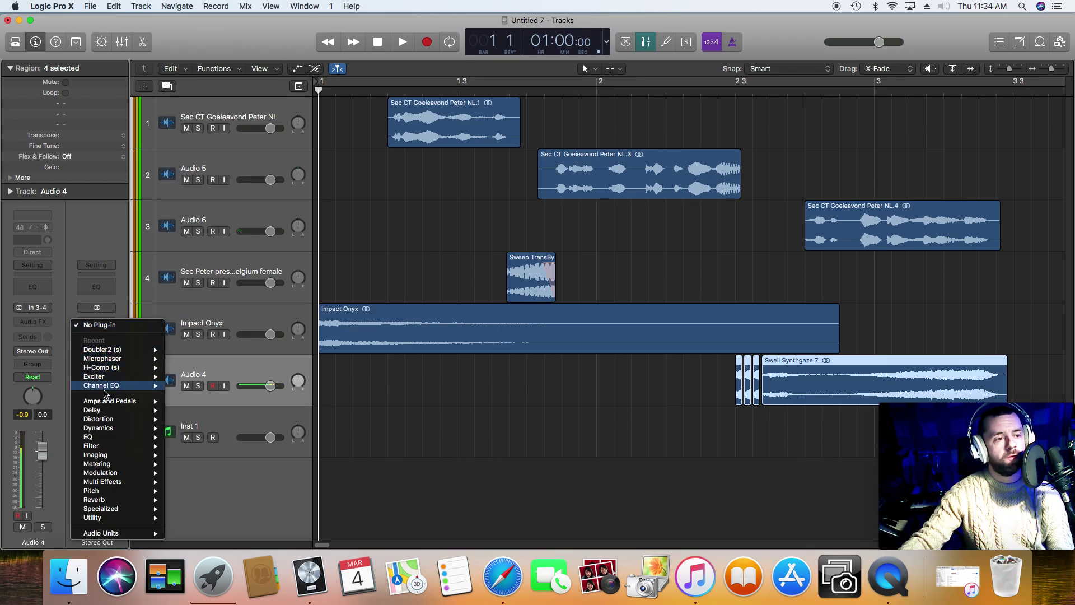
pyautogui.moveTo(128, 495)
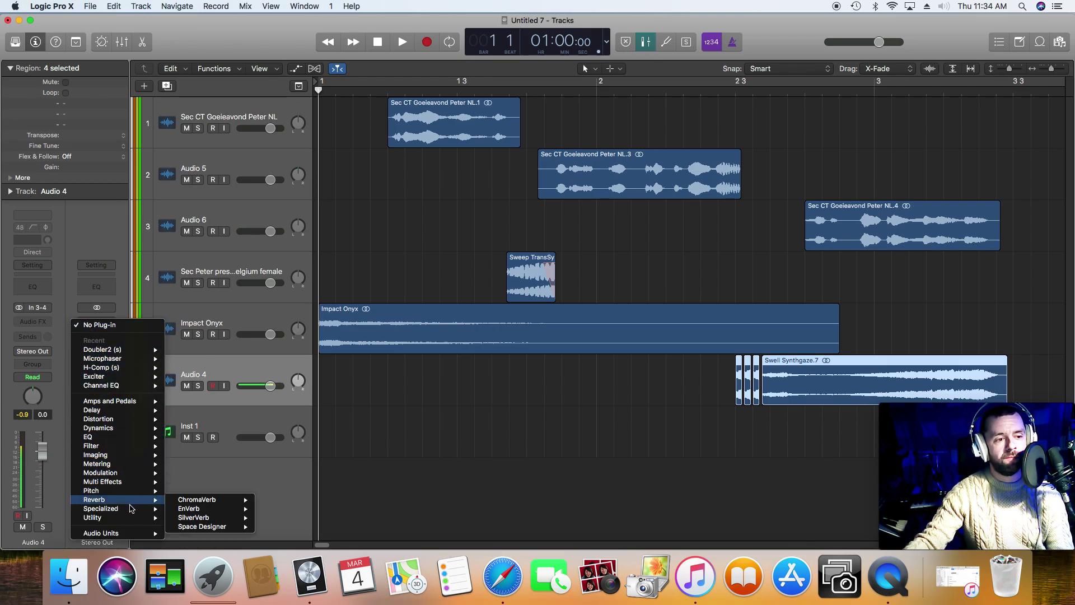
pyautogui.moveTo(132, 524)
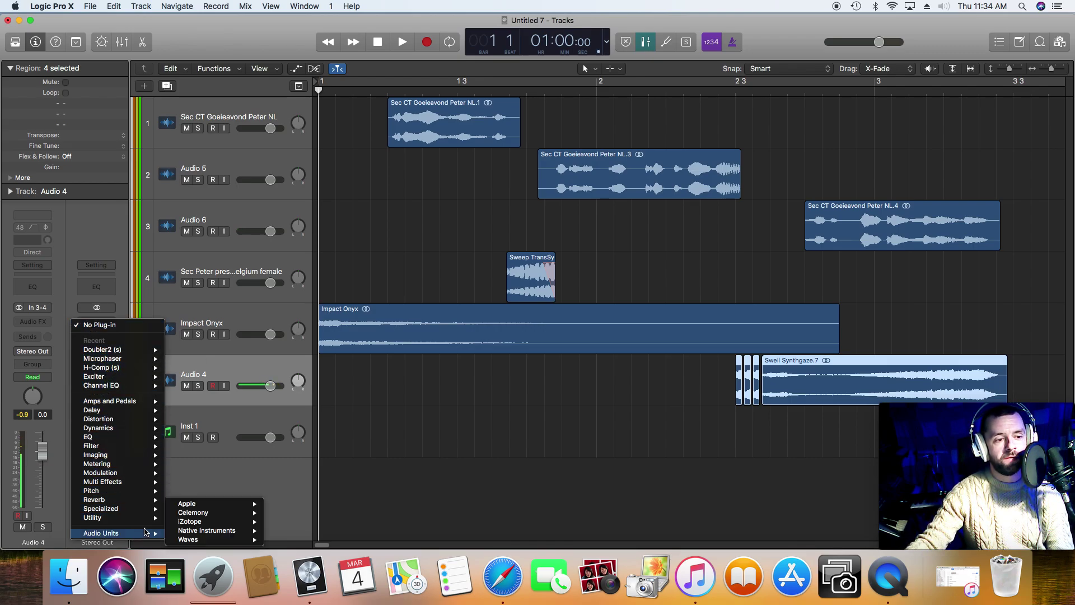
pyautogui.moveTo(232, 540)
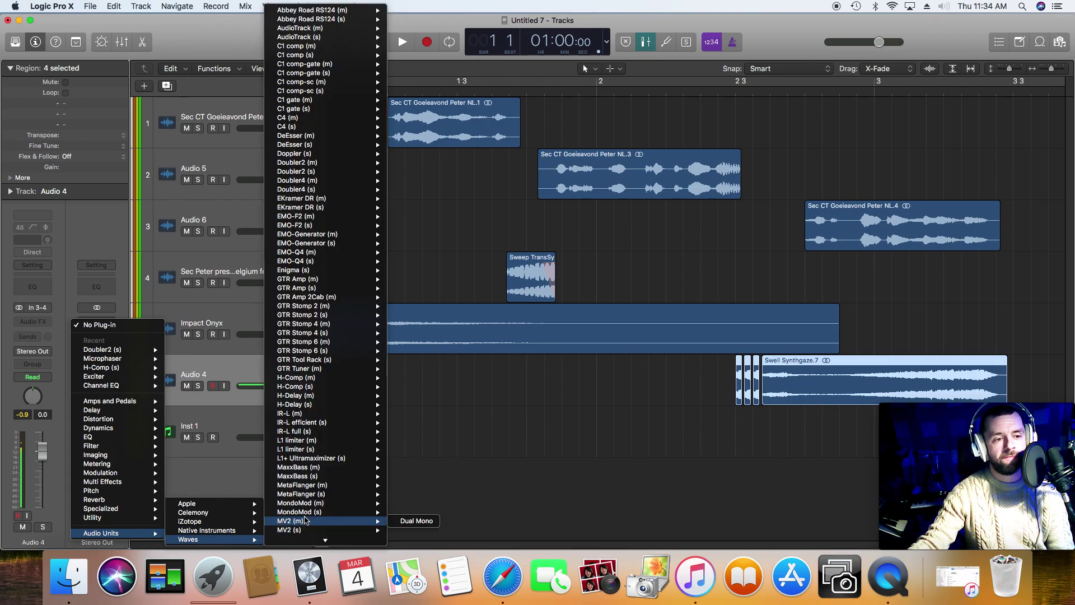
pyautogui.moveTo(324, 415)
pyautogui.moveTo(334, 445)
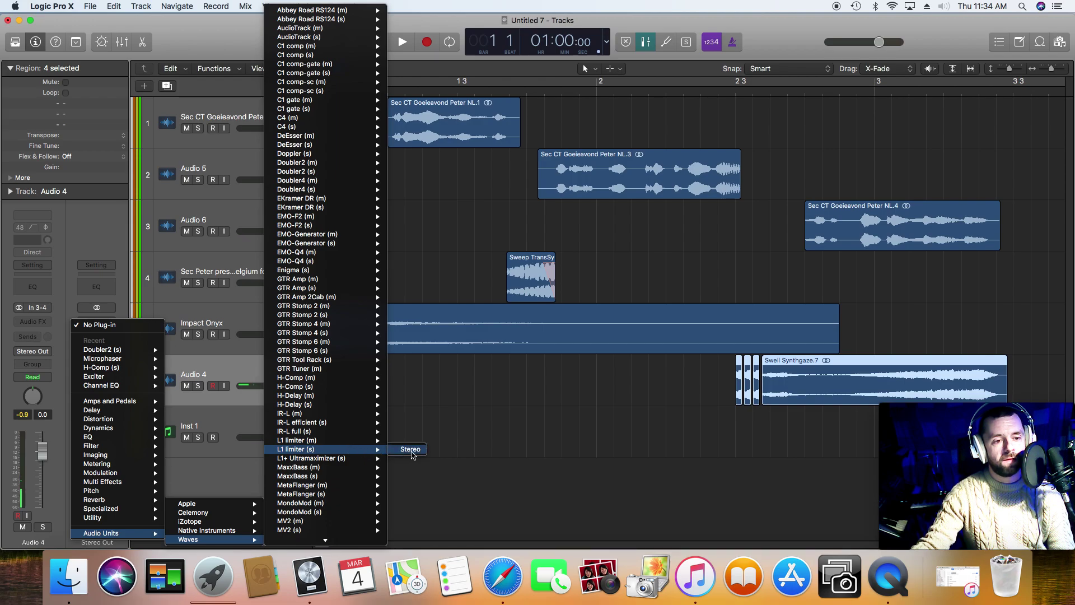
pyautogui.click(408, 450)
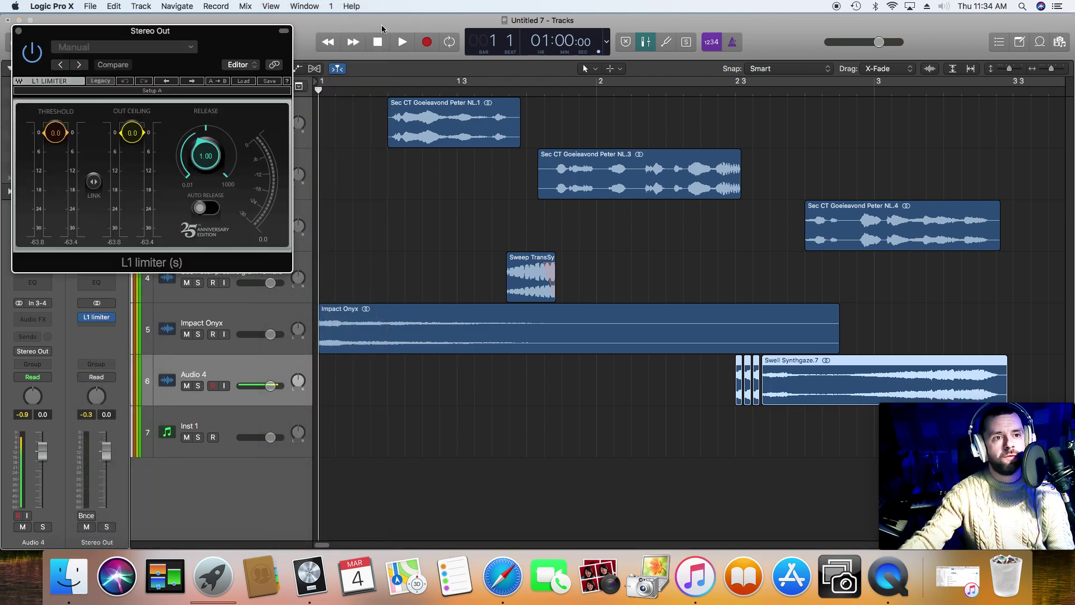
# Play the mix through the L1 limiter and lower the fourth track's volume slightly.
pyautogui.moveTo(215, 52); pyautogui.dragTo(209, 103)
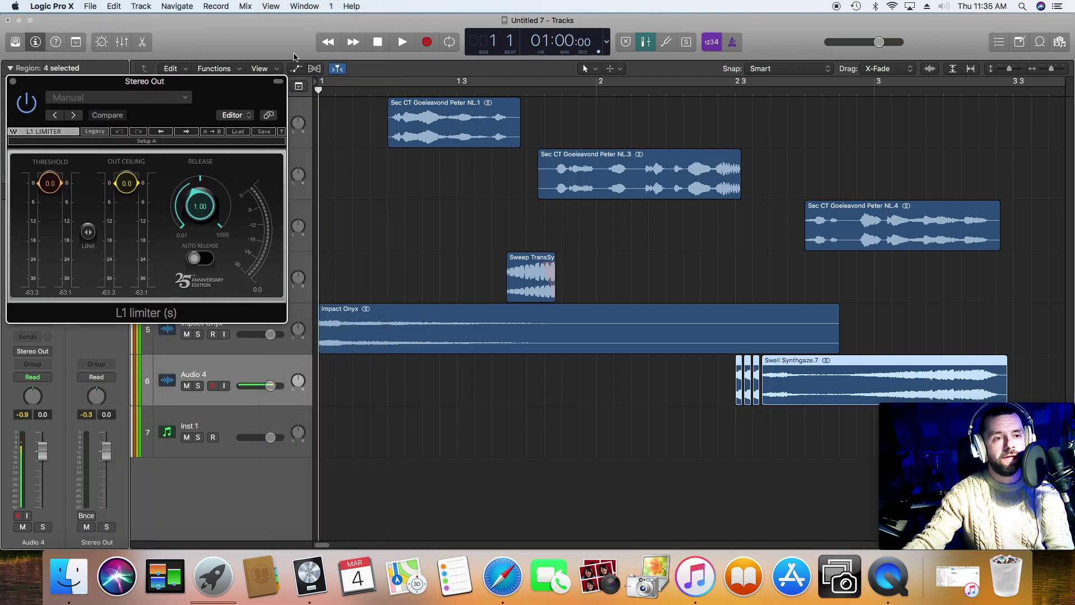
pyautogui.click(397, 43)
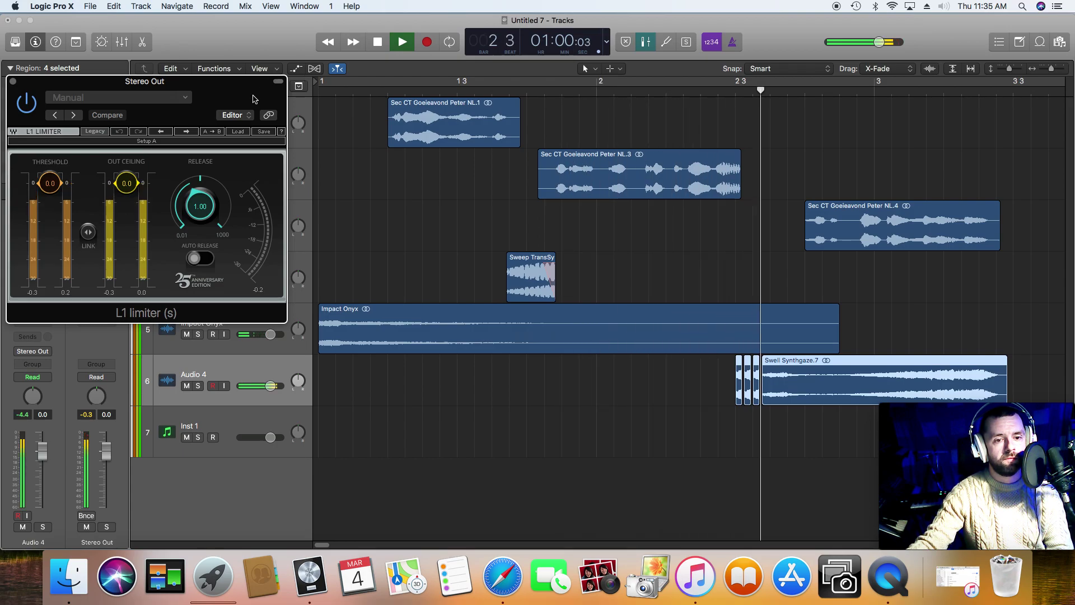
pyautogui.press('space')
pyautogui.moveTo(253, 99); pyautogui.dragTo(248, 323)
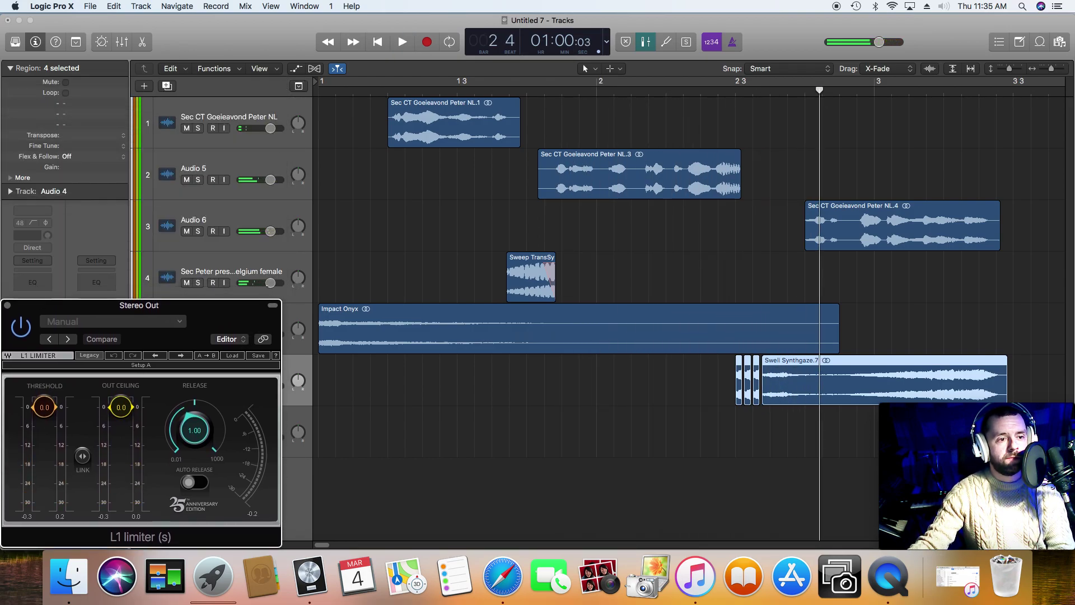
pyautogui.moveTo(270, 282); pyautogui.dragTo(266, 283)
pyautogui.press('v')
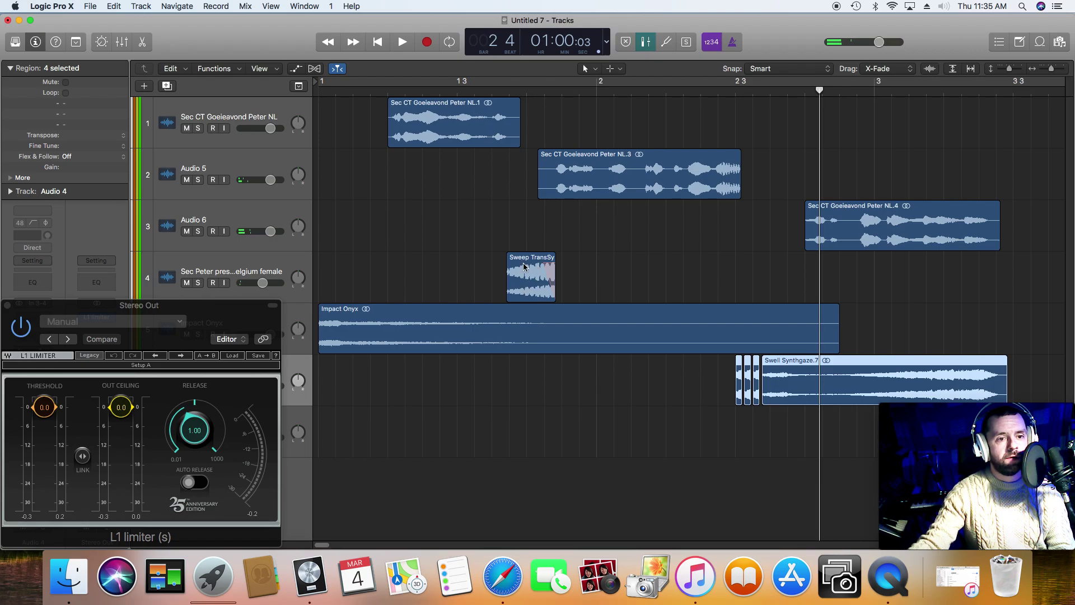
pyautogui.press('space')
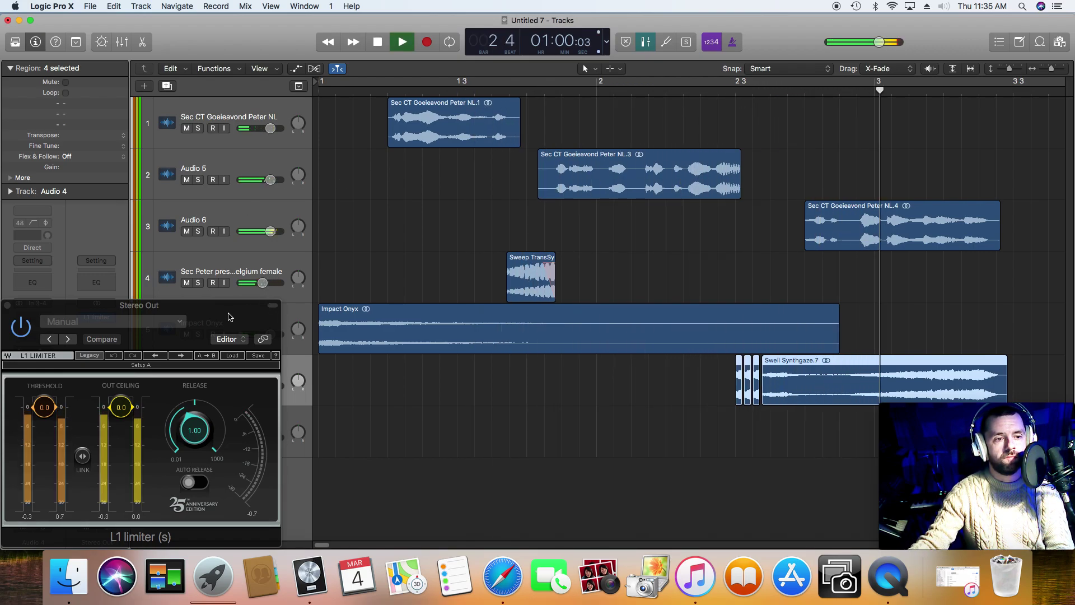
pyautogui.press('space')
# Audition the mix again from bar 1.3 and bring the limiter window back into view.
pyautogui.moveTo(238, 311); pyautogui.dragTo(271, 403)
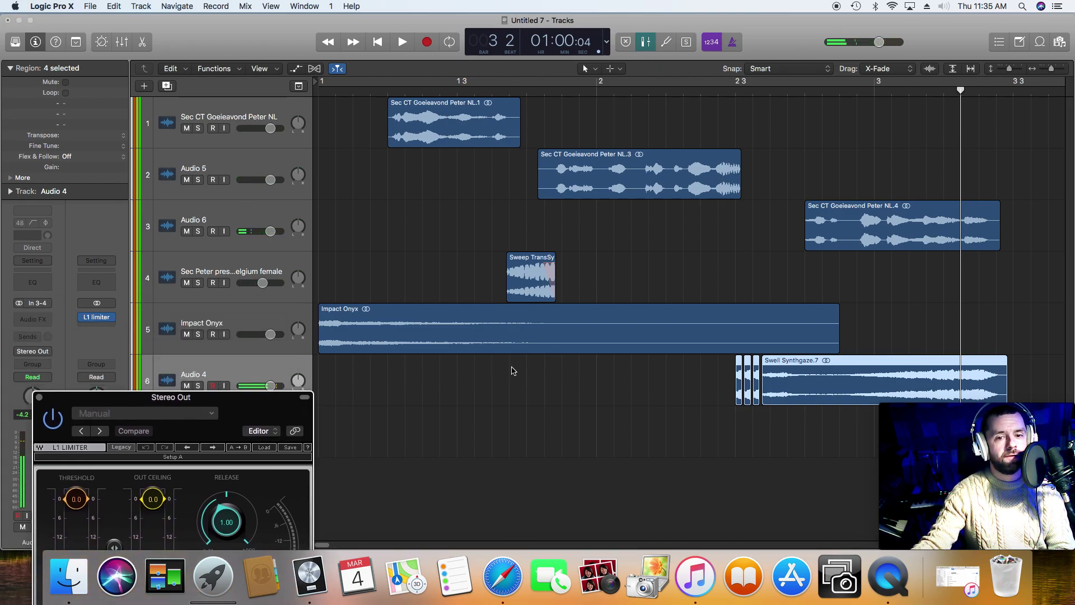
pyautogui.click(272, 137)
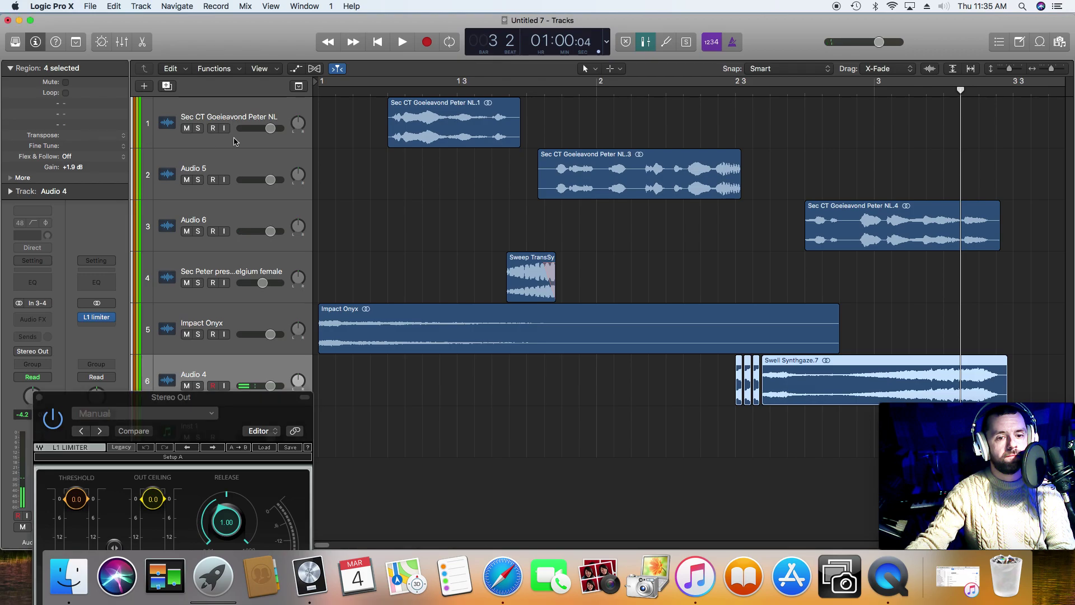
pyautogui.click(493, 88)
pyautogui.press('space')
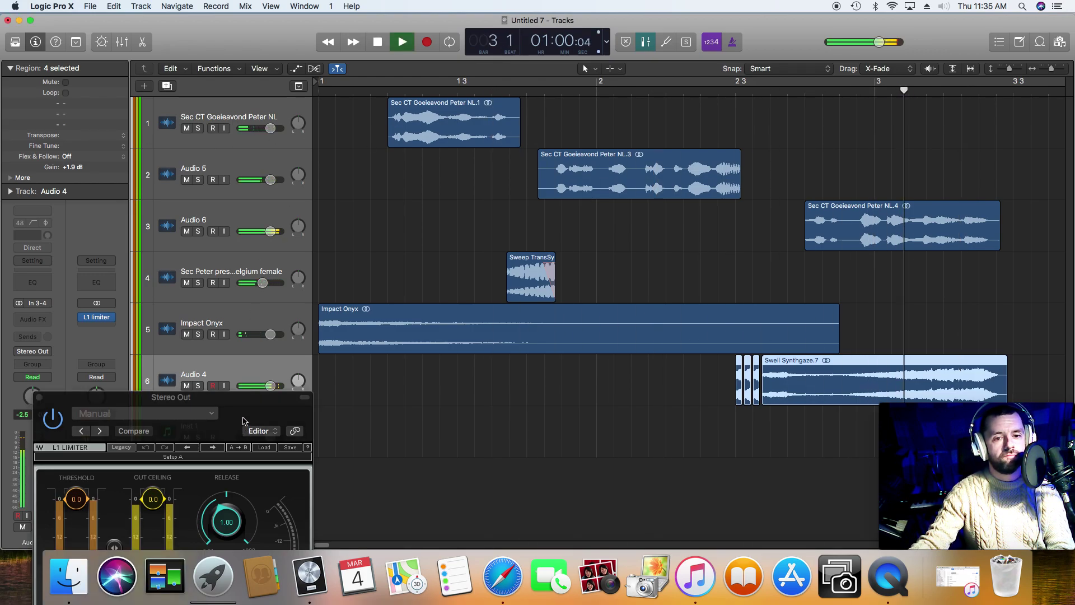
pyautogui.press('space')
pyautogui.moveTo(244, 419); pyautogui.dragTo(307, 187)
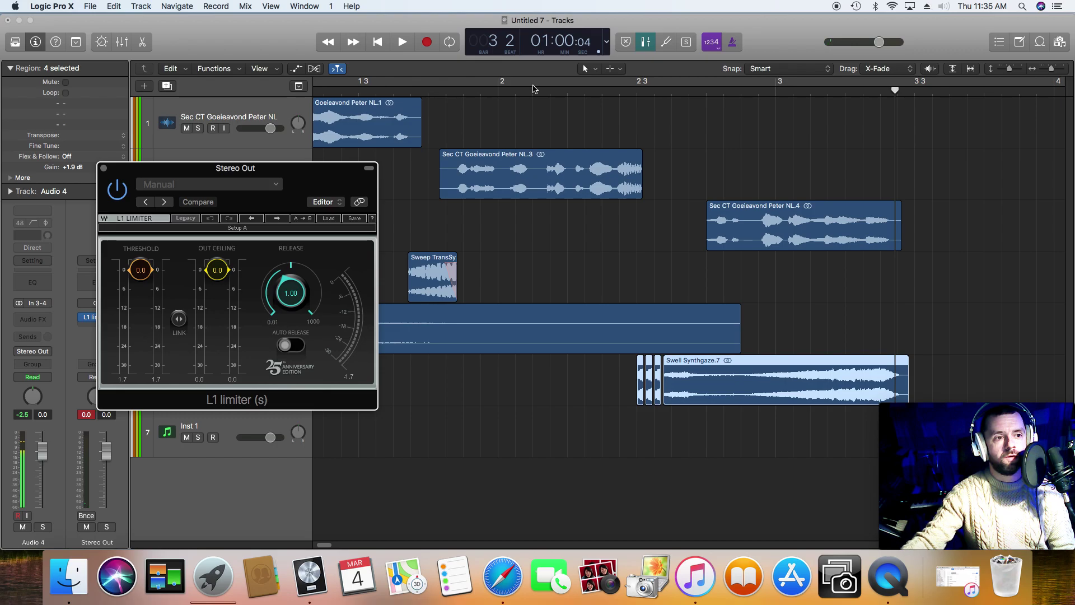
# Close the limiter window, show automation, and set Audio 4's automation lane to Main > Pan.
pyautogui.click(105, 169)
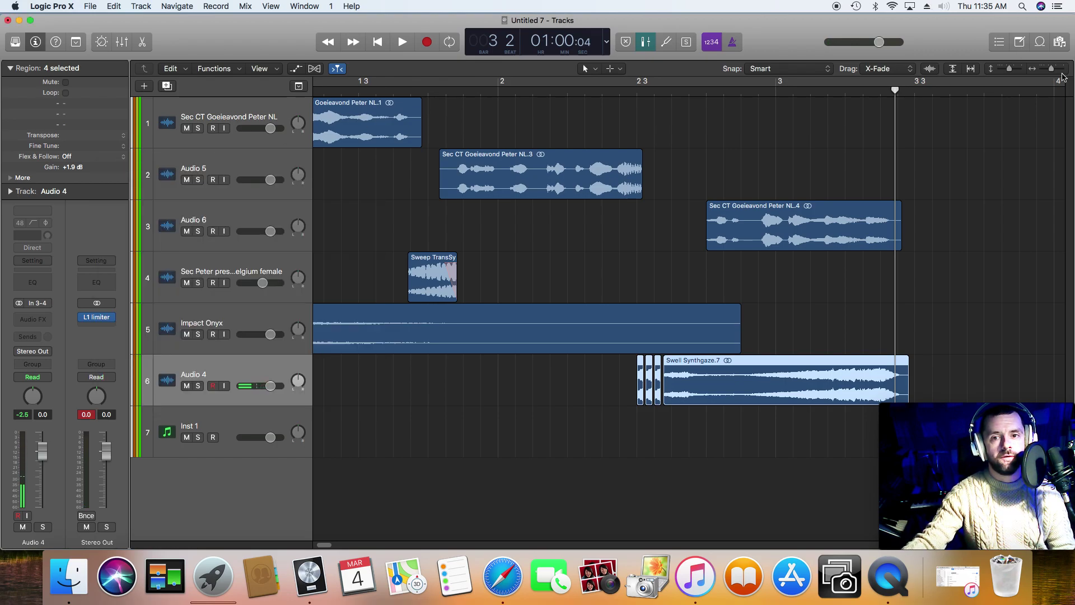
pyautogui.click(1055, 68)
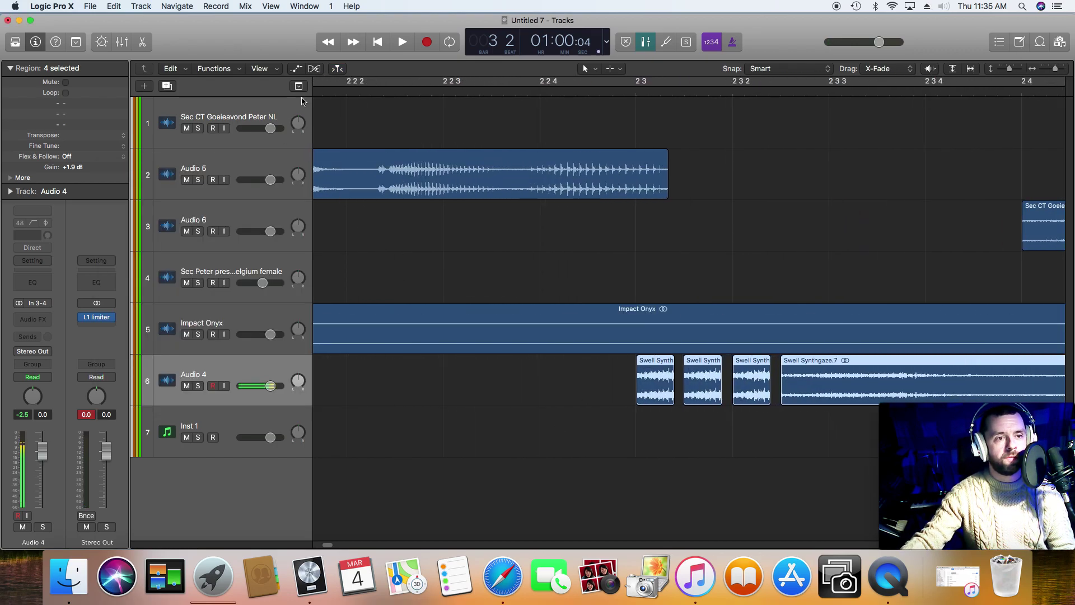
pyautogui.click(296, 68)
pyautogui.click(263, 393)
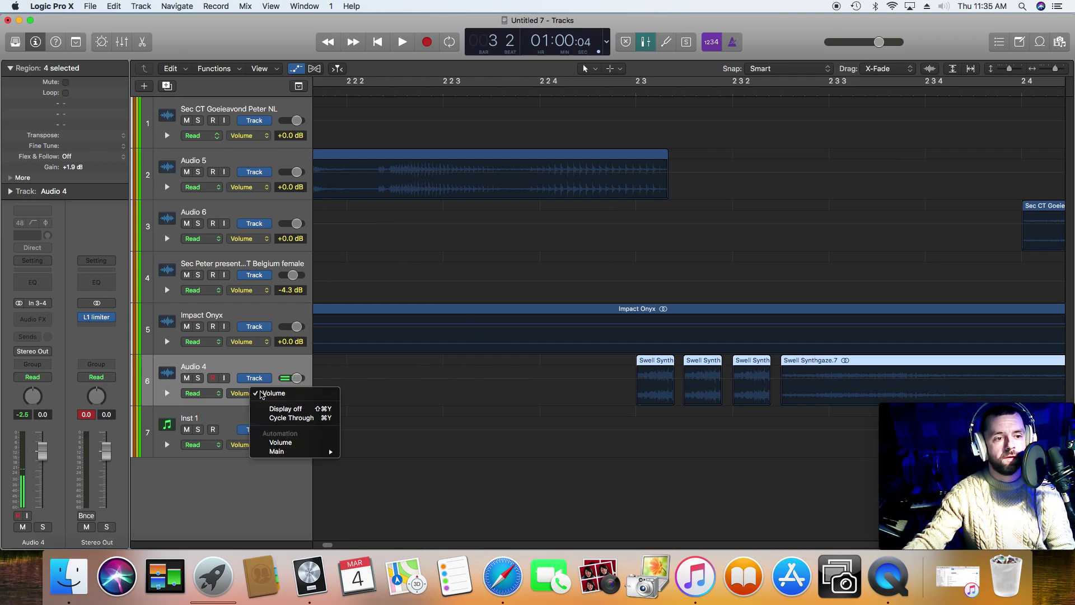
pyautogui.moveTo(321, 453)
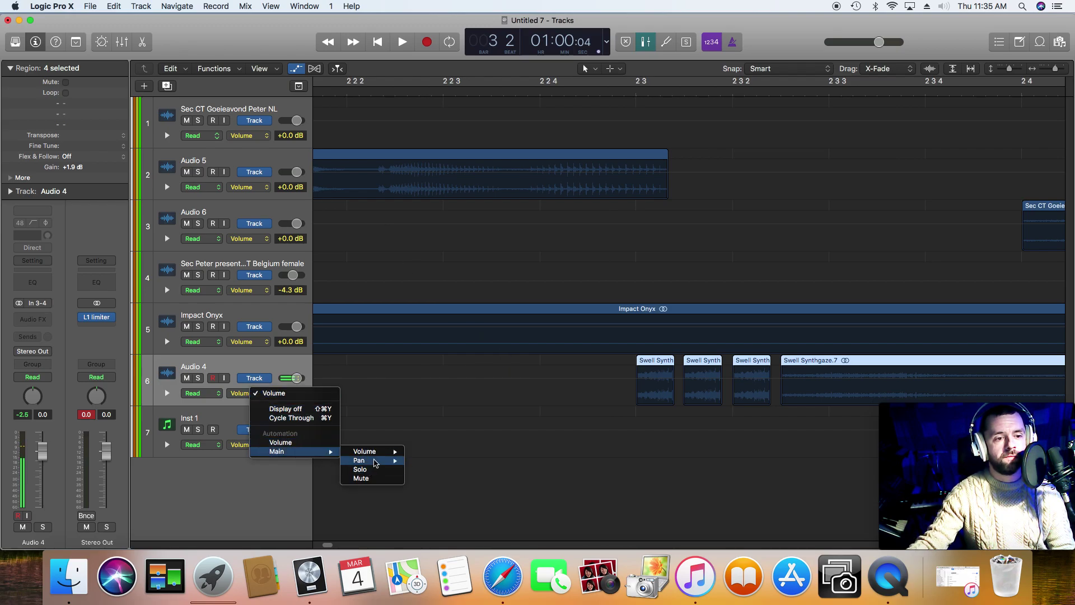
pyautogui.moveTo(370, 460)
pyautogui.click(432, 456)
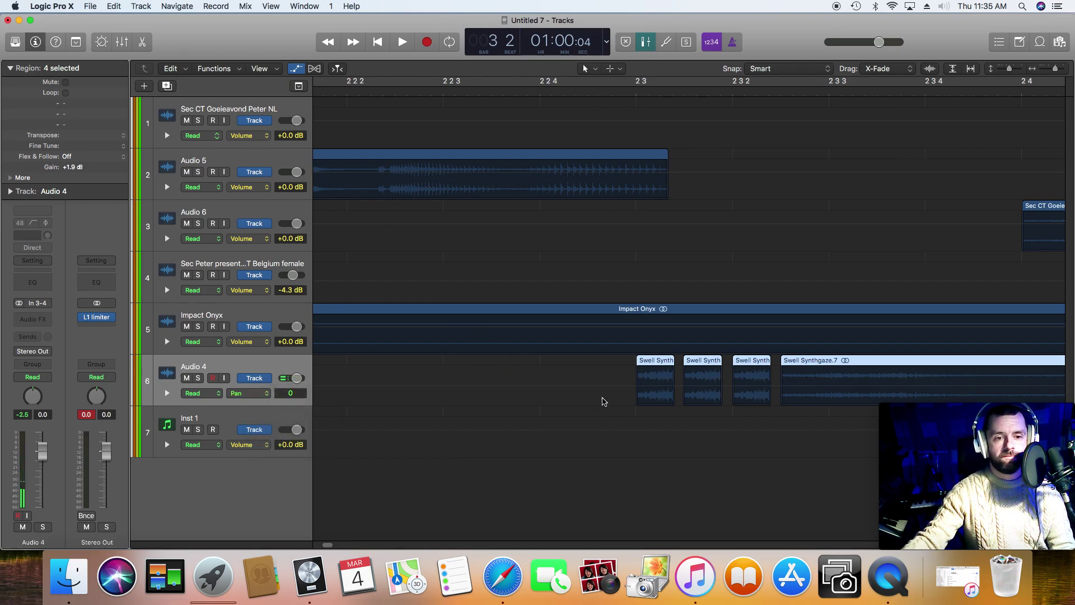
# Add pan points around the swell chops, panning the first to -64 and the second to +63.
pyautogui.click(606, 390)
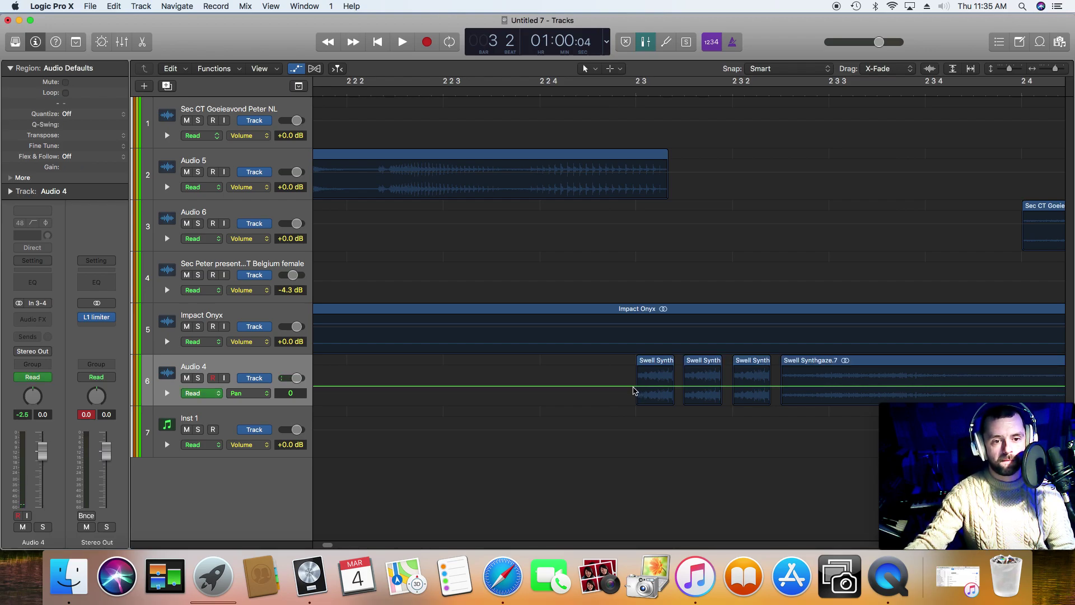
pyautogui.click(634, 386)
pyautogui.click(678, 386)
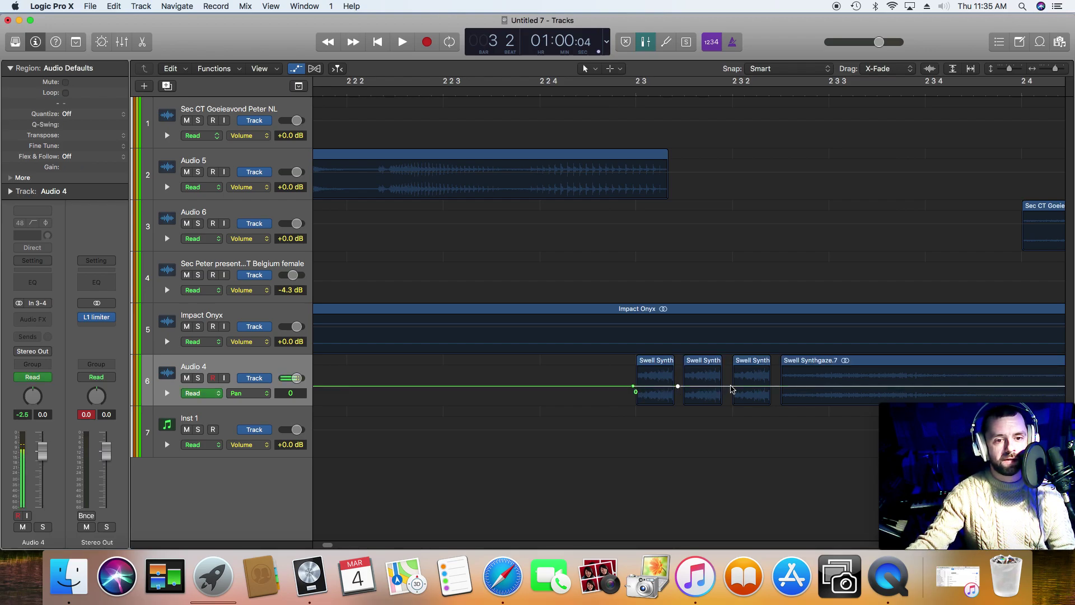
pyautogui.click(731, 386)
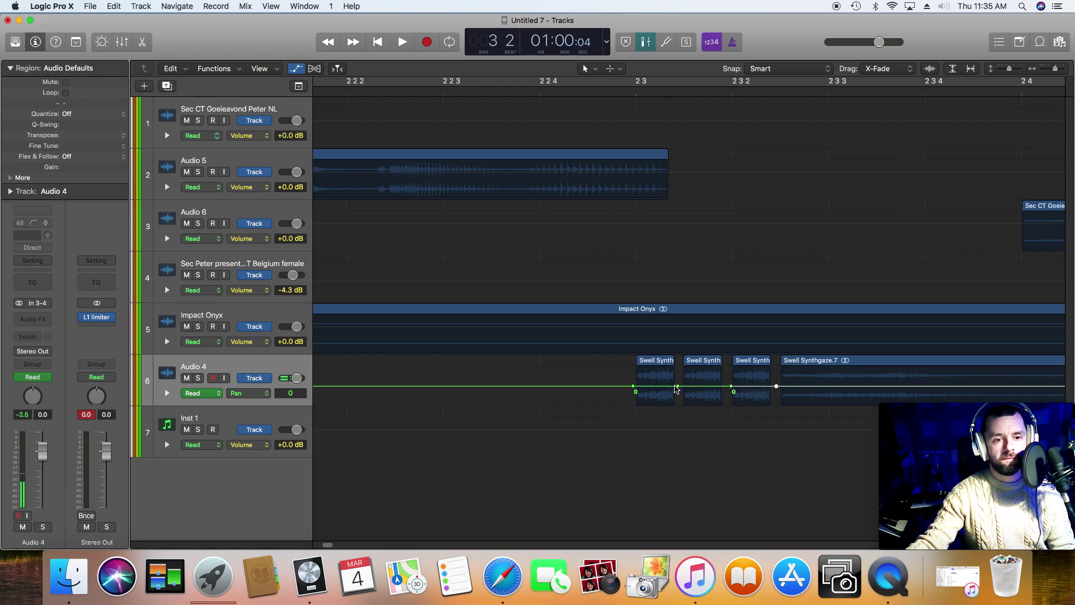
pyautogui.click(627, 386)
pyautogui.click(682, 386)
pyautogui.moveTo(666, 385); pyautogui.dragTo(719, 303)
pyautogui.click(727, 386)
pyautogui.click(781, 386)
# Audition the Swell chops' current pan swings from around bar 2.
pyautogui.doubleClick(556, 99)
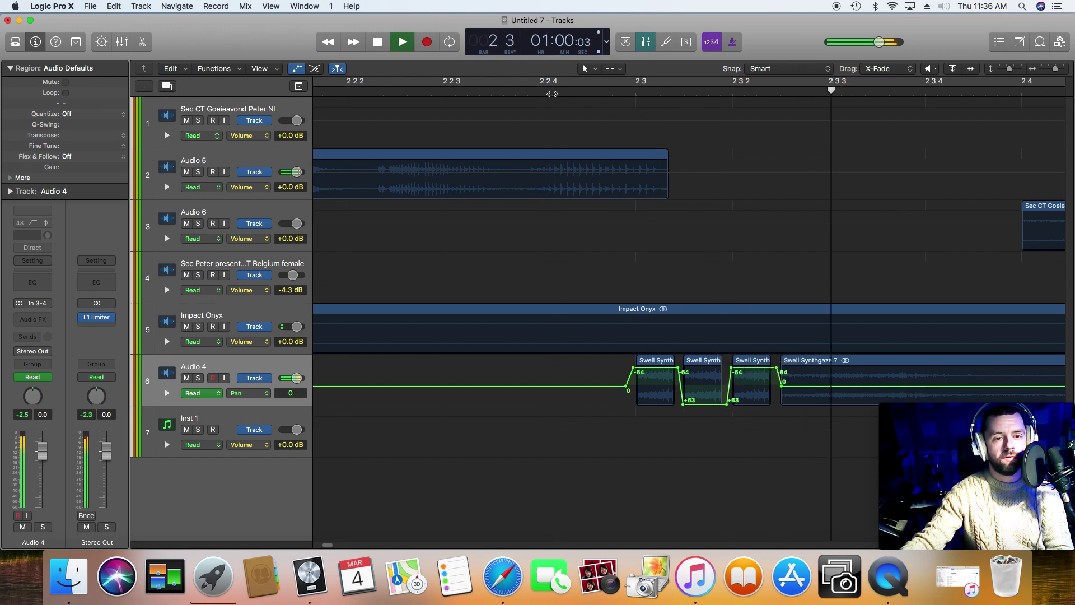
pyautogui.doubleClick(352, 43)
pyautogui.press('space')
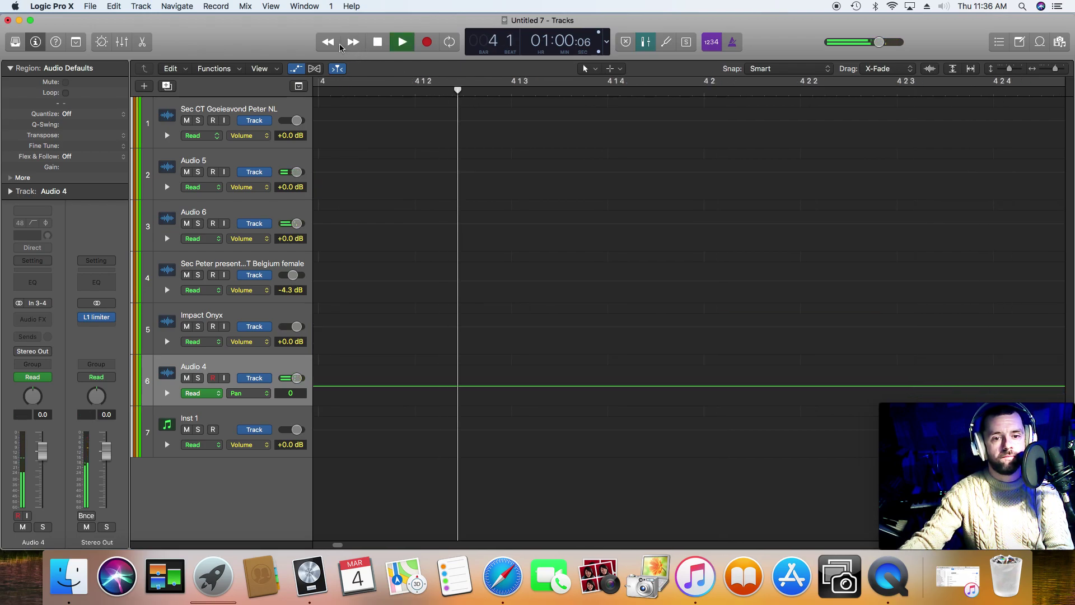
pyautogui.press('space')
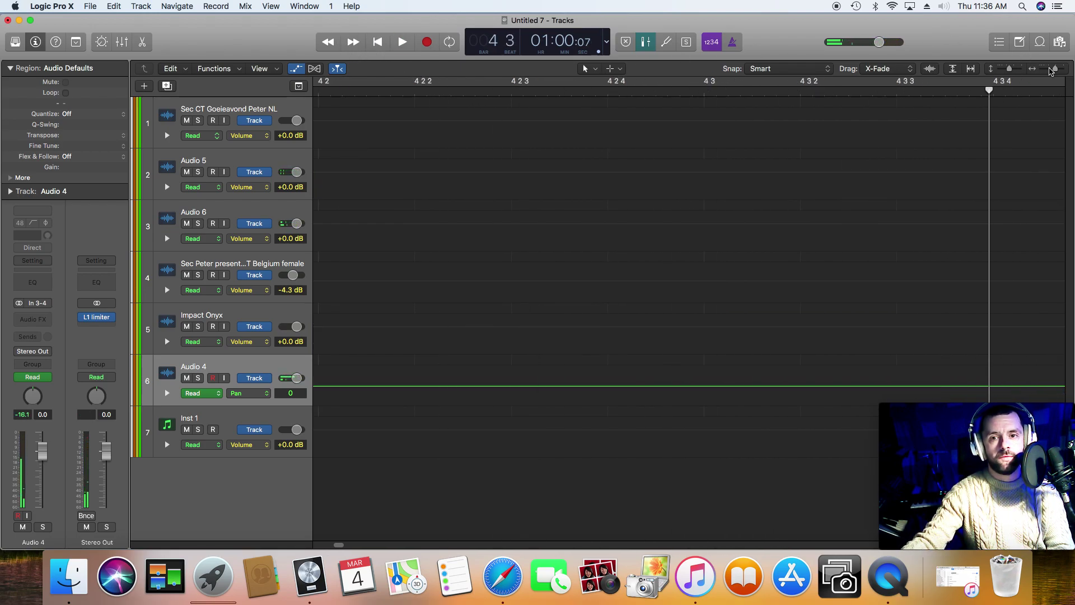
pyautogui.moveTo(1055, 69); pyautogui.dragTo(1047, 68)
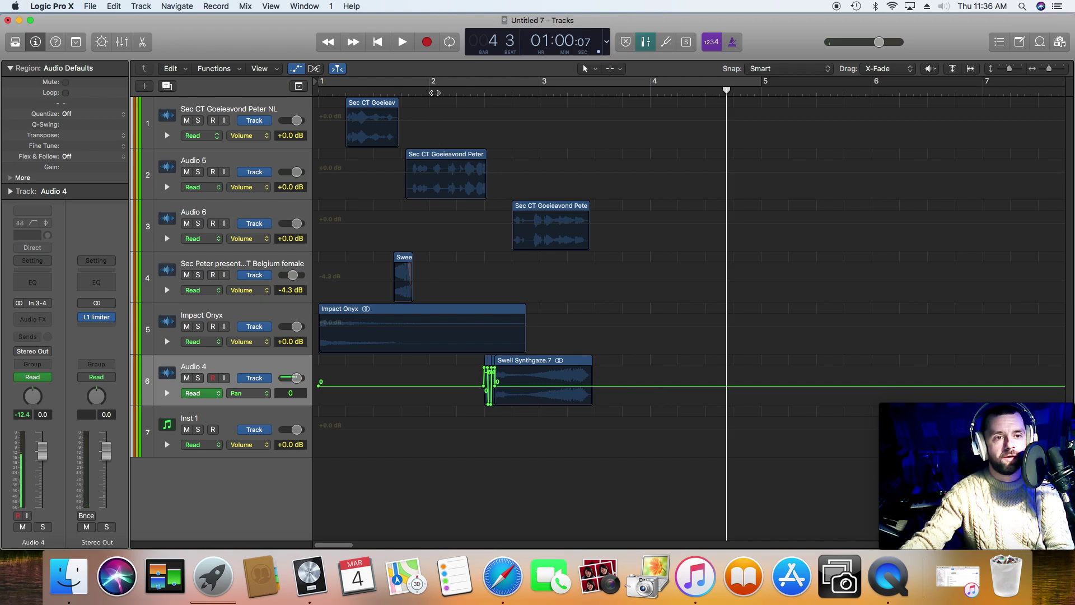
pyautogui.doubleClick(429, 91)
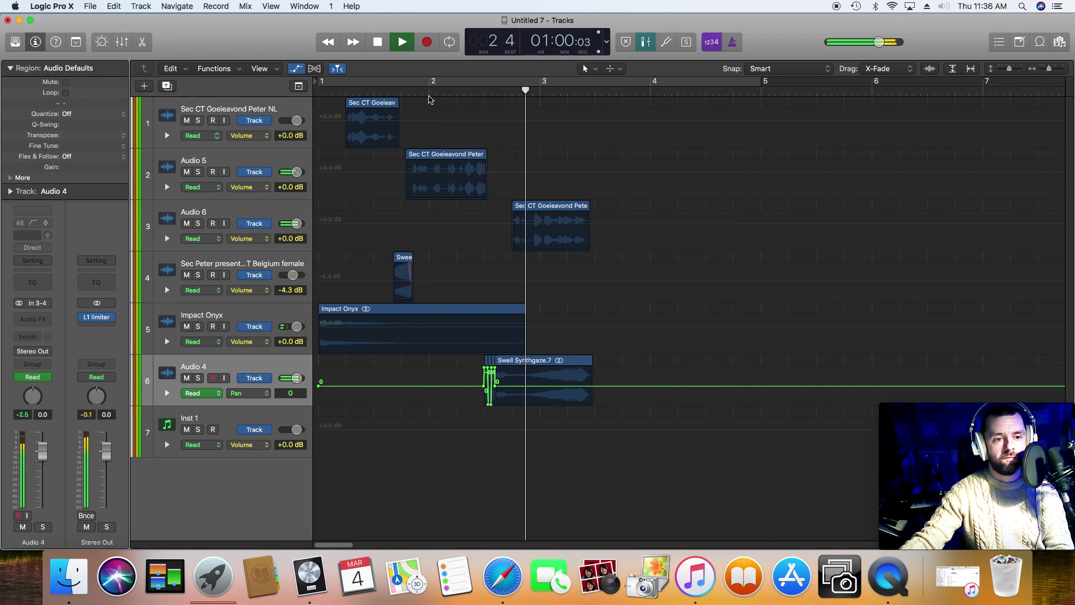
pyautogui.press('space')
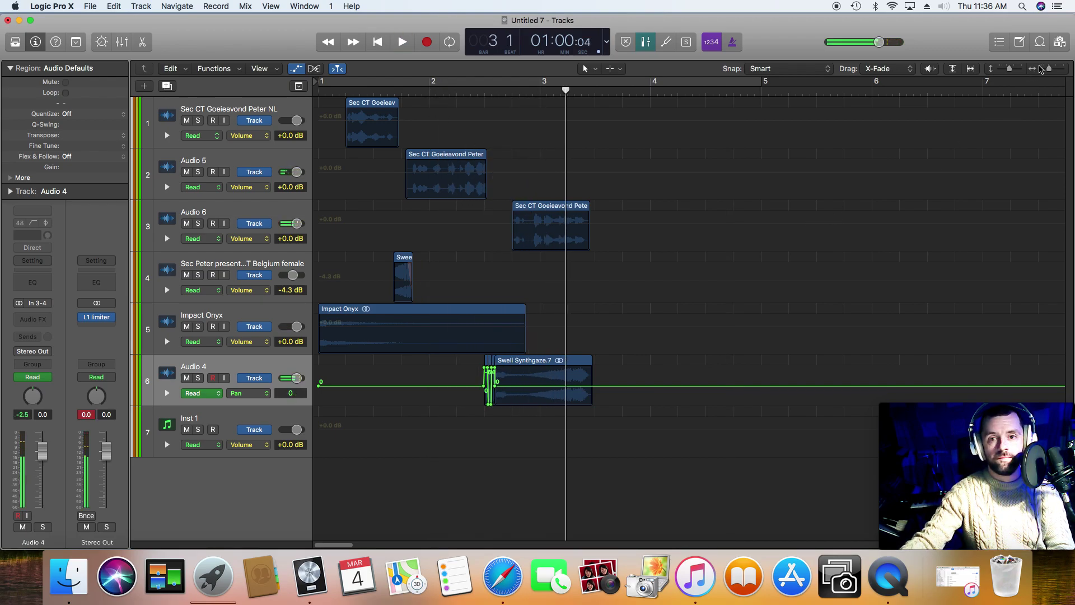
# Pull Audio 4's chop pan automation toward centre: -16, -24 and +34.
pyautogui.moveTo(1048, 68); pyautogui.dragTo(1056, 68)
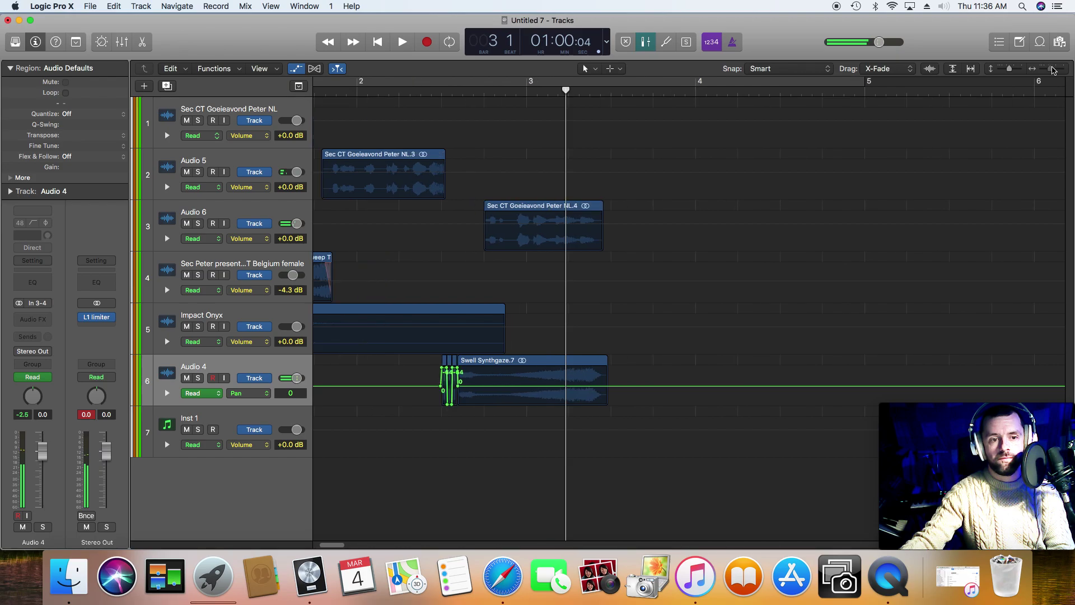
pyautogui.click(328, 43)
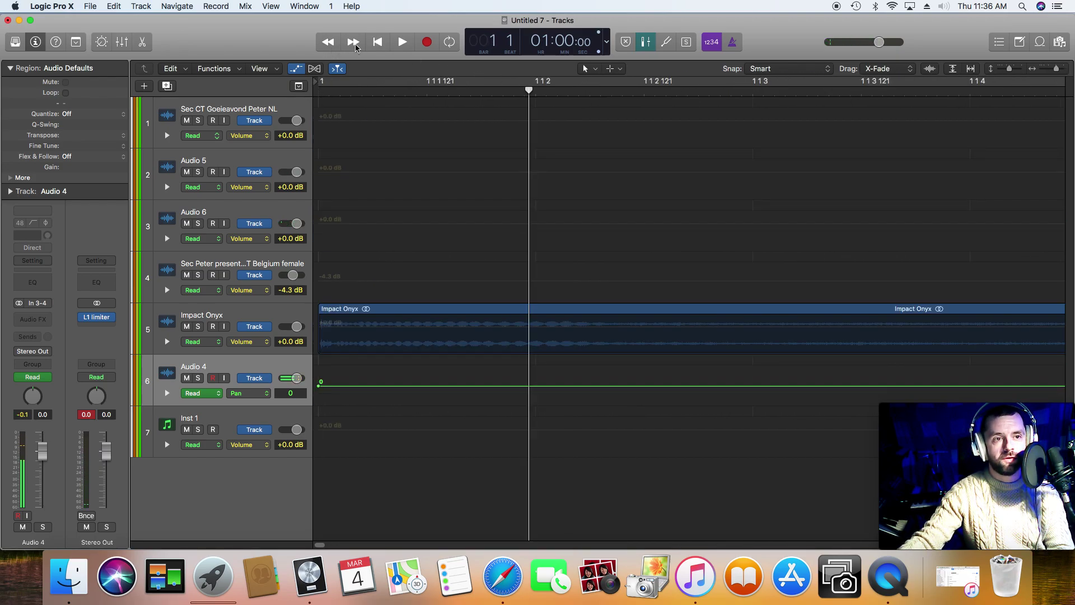
pyautogui.click(351, 44)
pyautogui.click(350, 44)
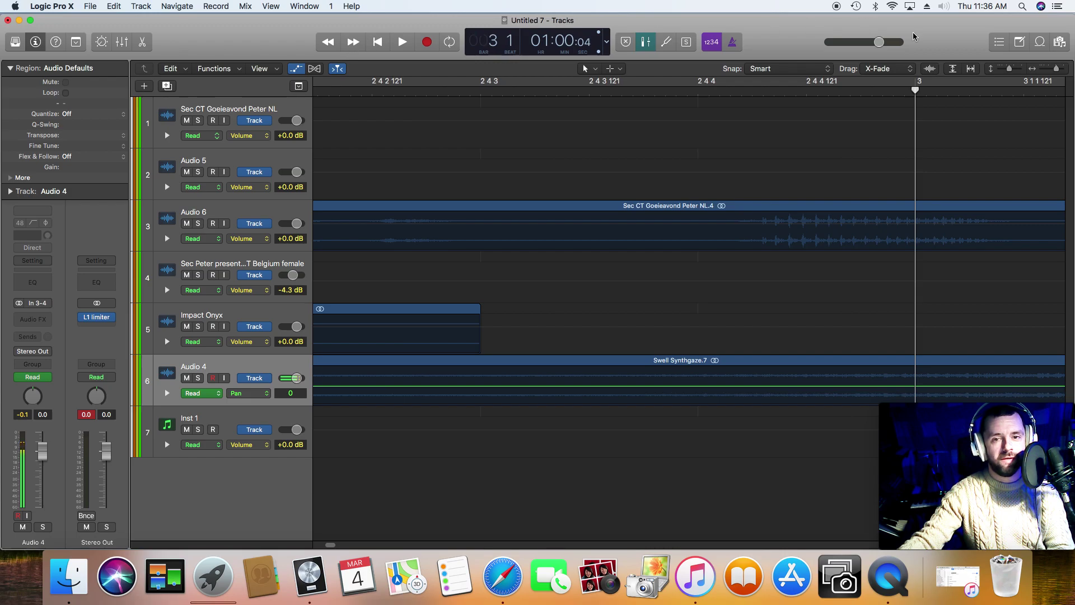
pyautogui.moveTo(1056, 68); pyautogui.dragTo(1055, 69)
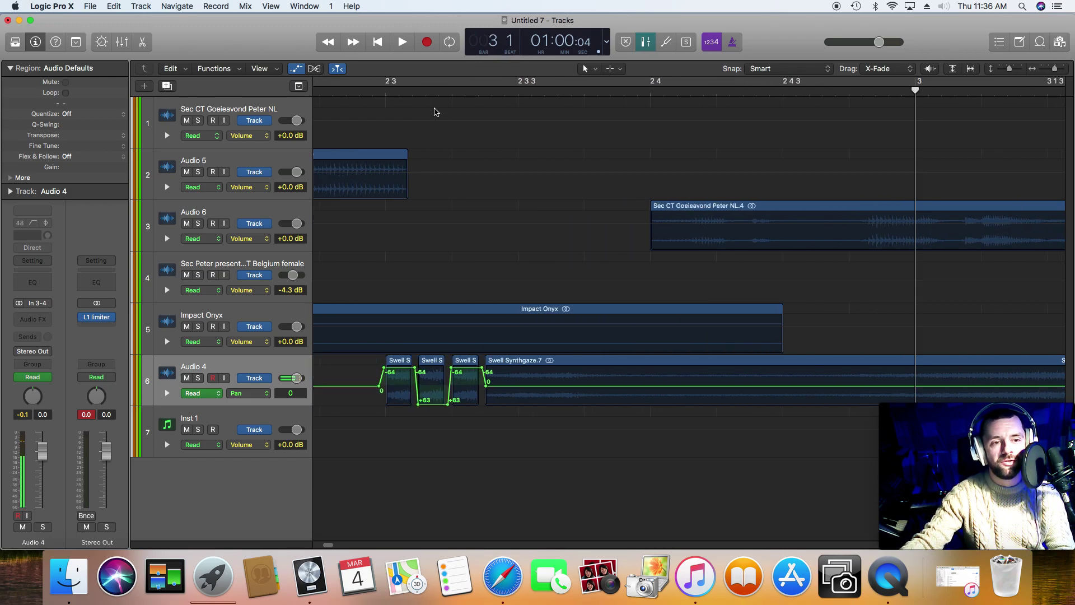
pyautogui.click(420, 91)
pyautogui.moveTo(432, 408); pyautogui.dragTo(467, 384)
pyautogui.moveTo(400, 376); pyautogui.dragTo(401, 387)
# Play back the softened panning, then hide the automation lanes.
pyautogui.click(365, 95)
pyautogui.press('space')
pyautogui.press('space')
pyautogui.click(296, 68)
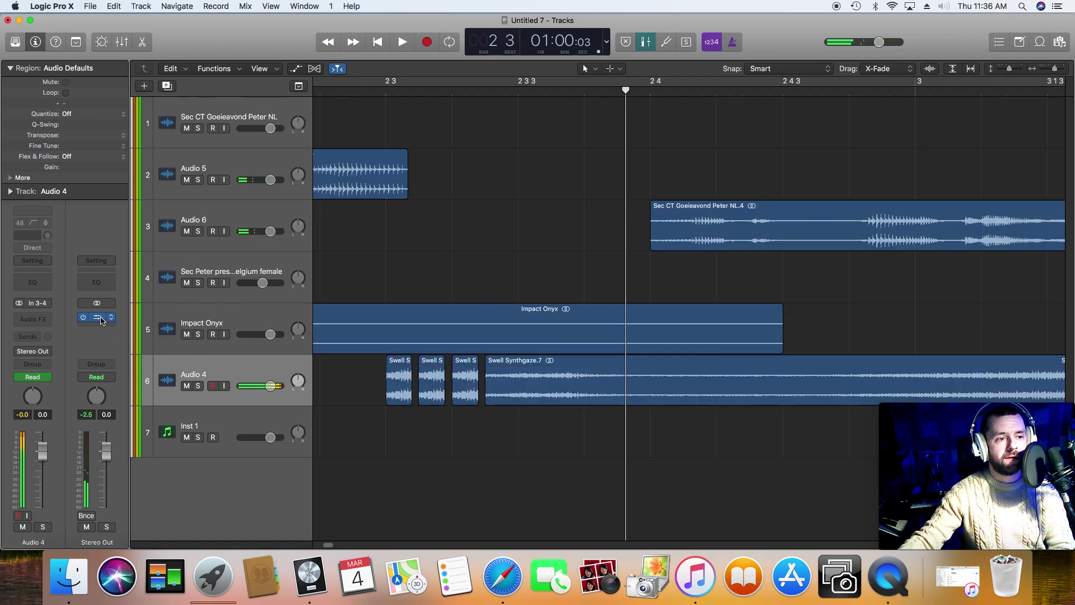
# Set the Stereo Out L1 limiter's out ceiling to -0.1 and audition from the start.
pyautogui.click(100, 318)
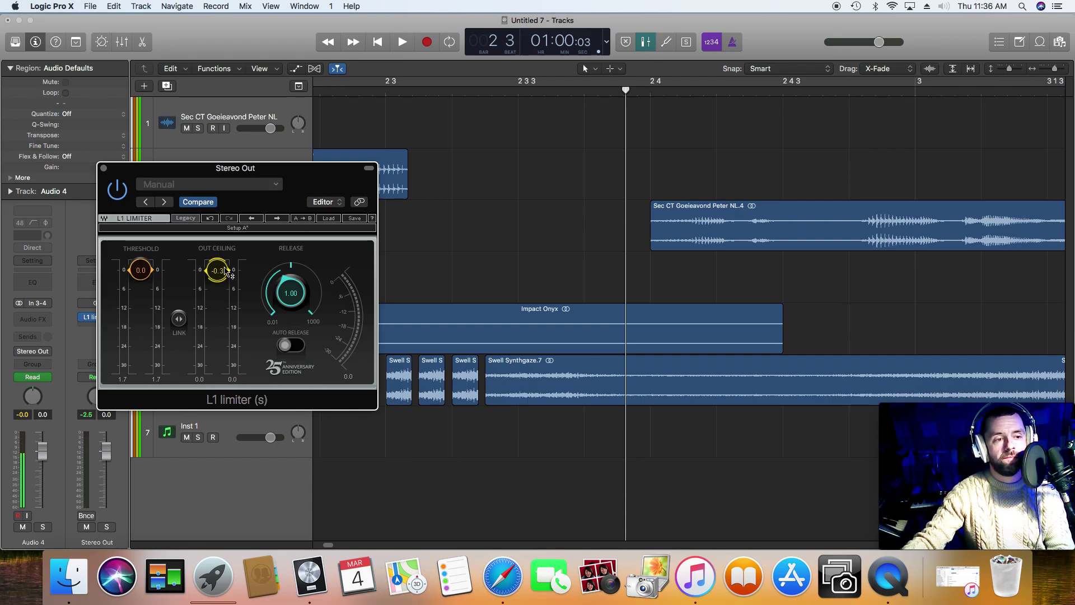
pyautogui.moveTo(217, 271); pyautogui.dragTo(239, 223)
pyautogui.click(376, 46)
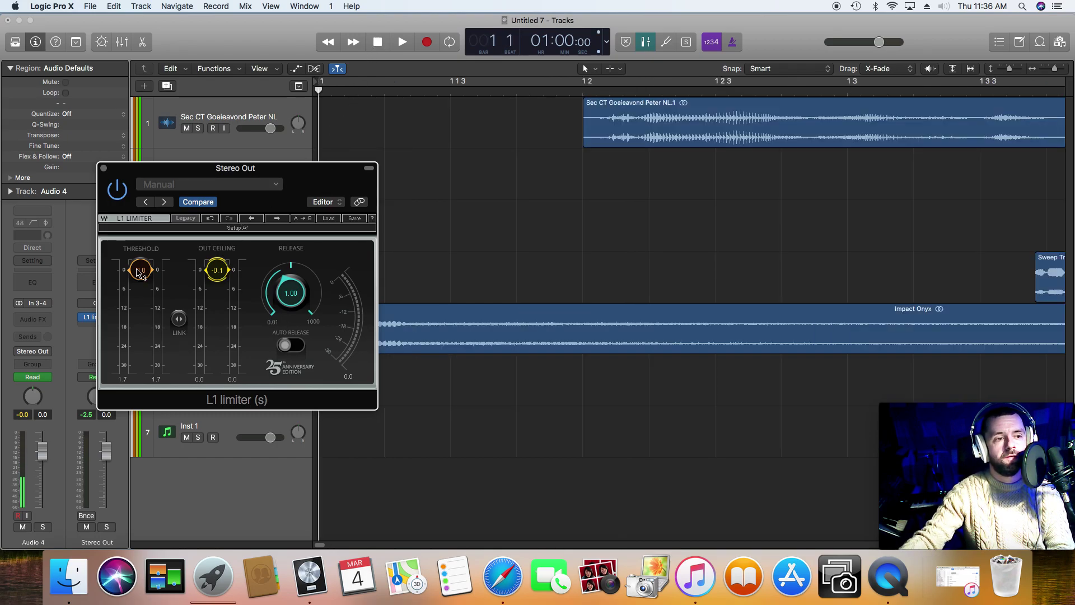
pyautogui.press('space')
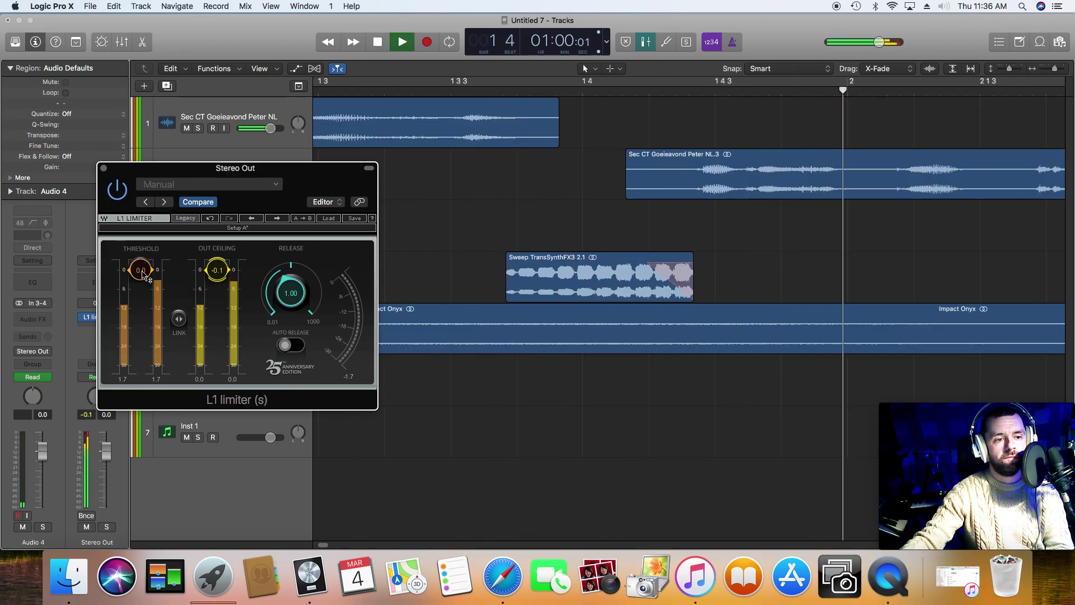
pyautogui.press('space')
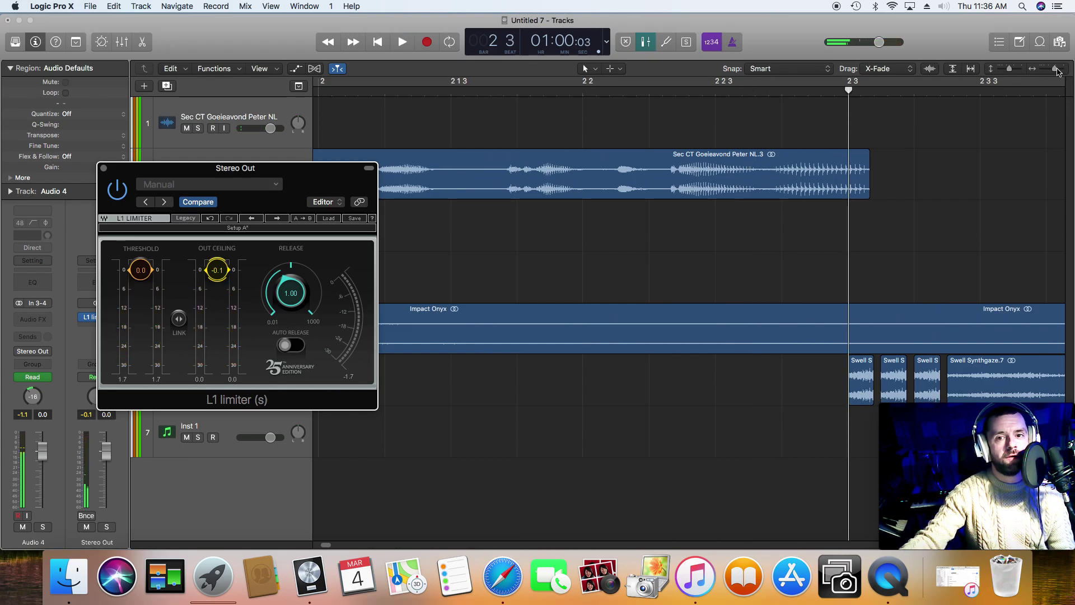
pyautogui.moveTo(1056, 69); pyautogui.dragTo(1051, 69)
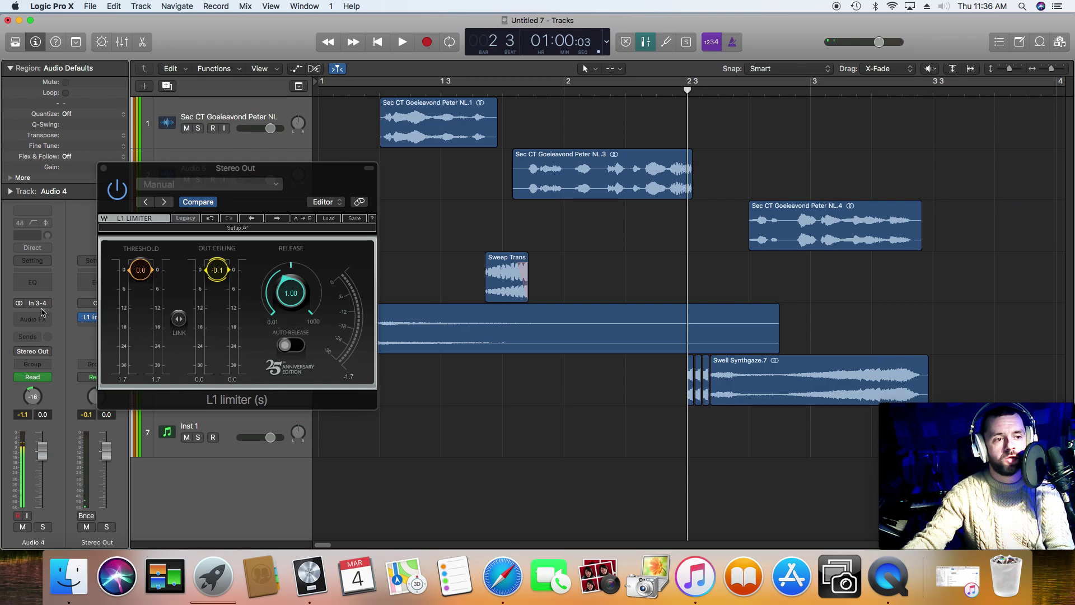
# Lower the L1 threshold to -3.3, then -7.9, replaying the jingle from the start.
pyautogui.moveTo(148, 274); pyautogui.dragTo(148, 281)
pyautogui.click(379, 41)
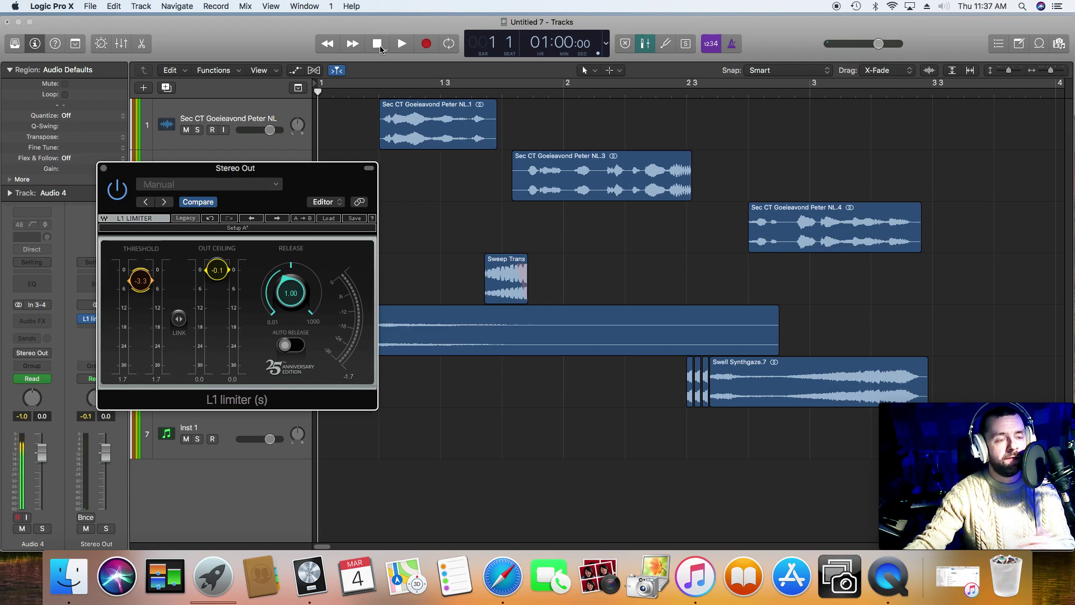
pyautogui.click(401, 48)
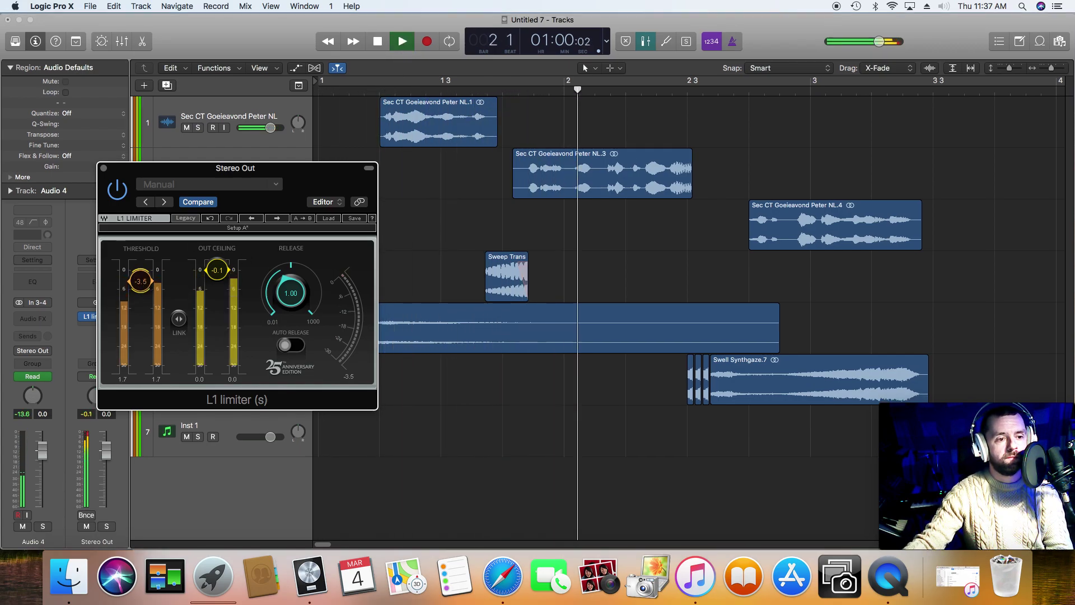
pyautogui.moveTo(145, 283); pyautogui.dragTo(144, 296)
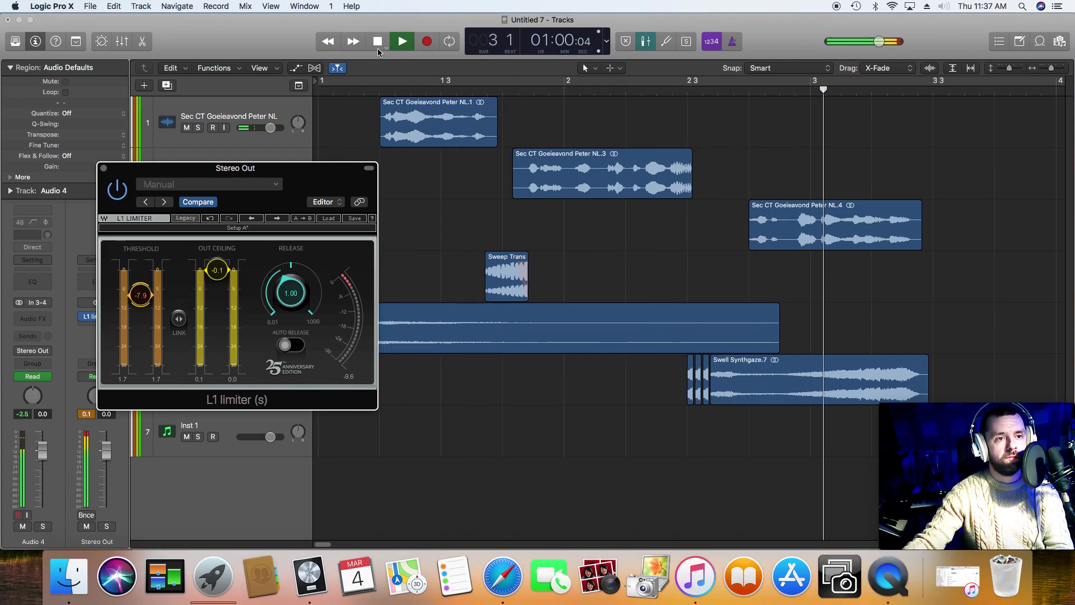
pyautogui.press('Return')
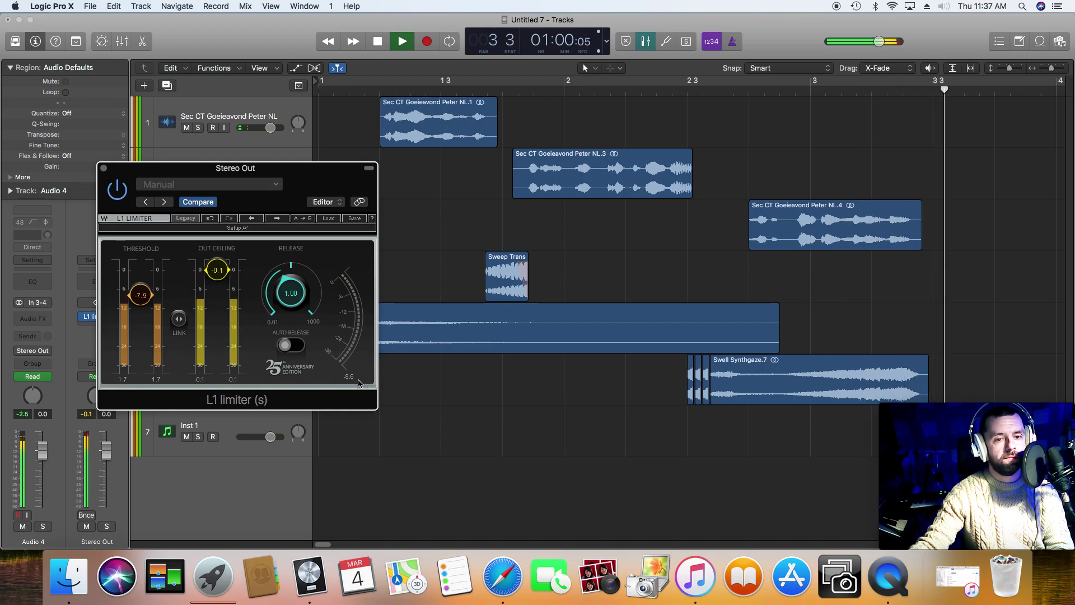
pyautogui.press('space')
pyautogui.press('Return')
pyautogui.press('space')
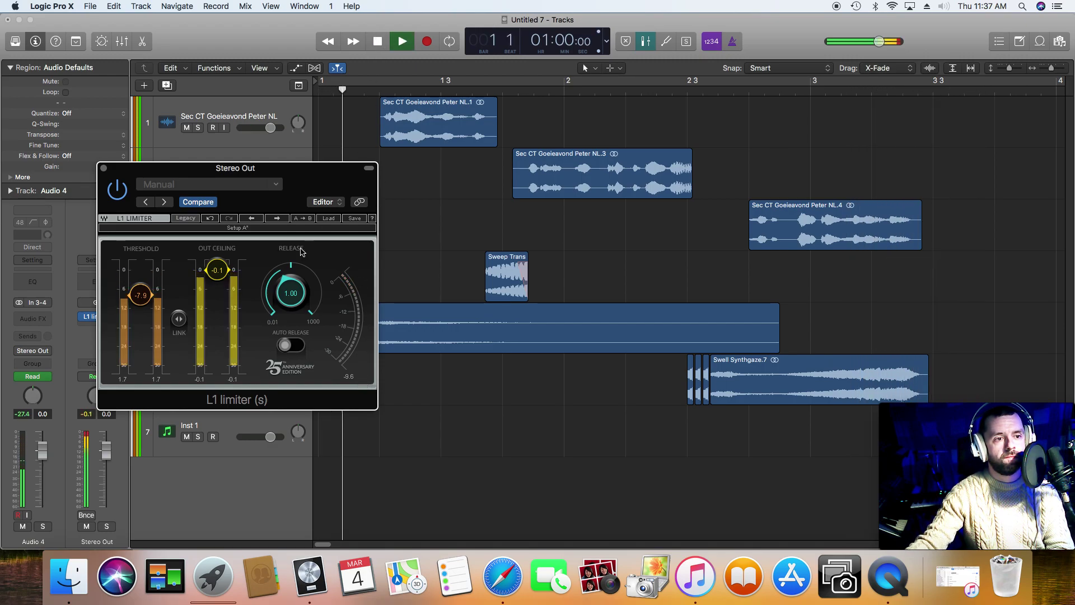
# Close the L1 limiter window and move the playhead back to the project start.
pyautogui.click(104, 169)
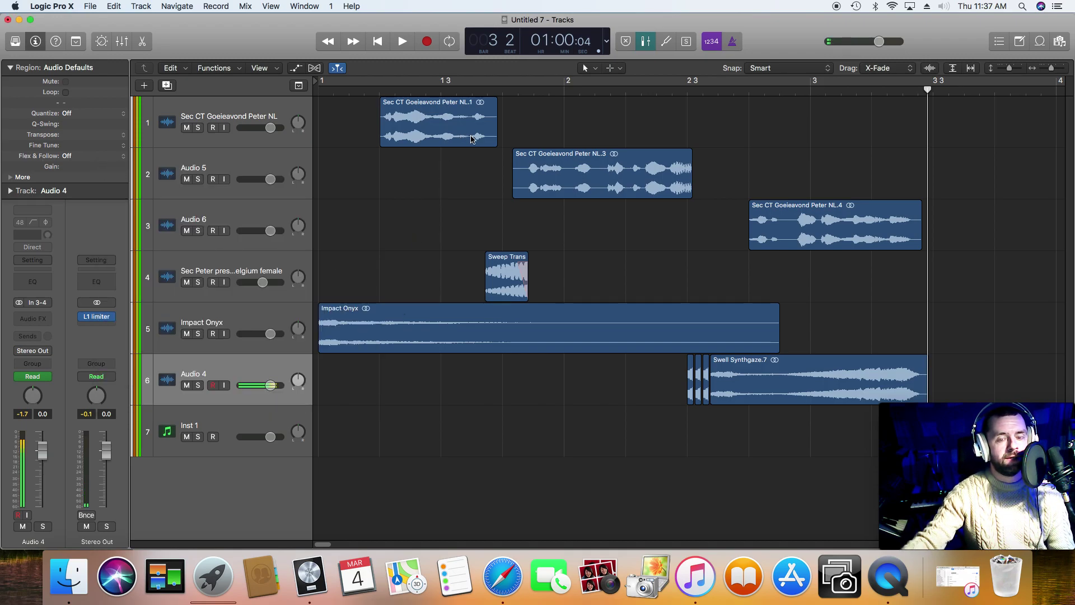
pyautogui.click(378, 41)
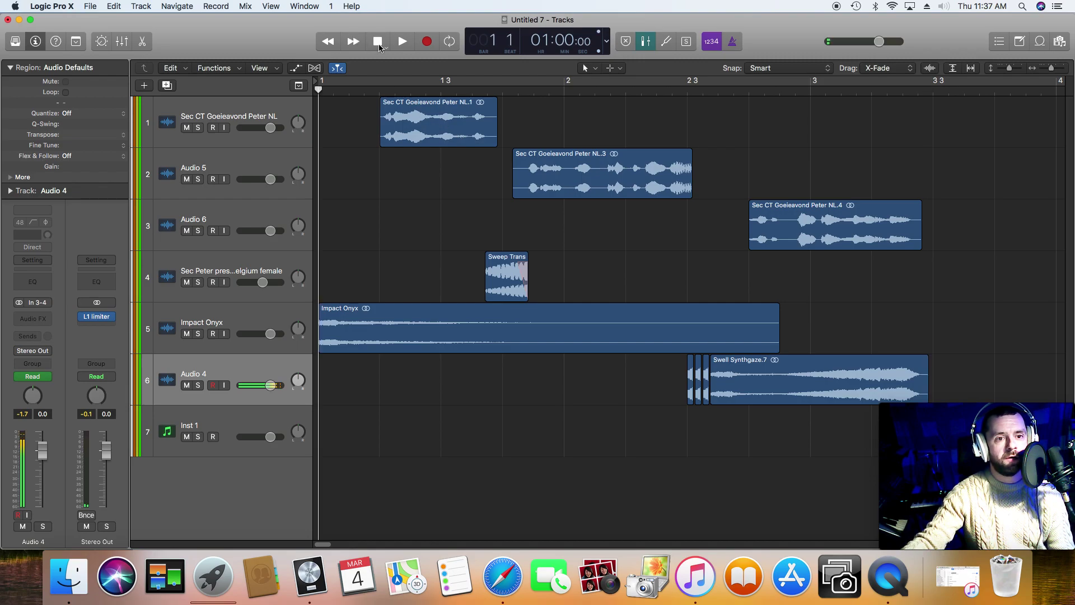